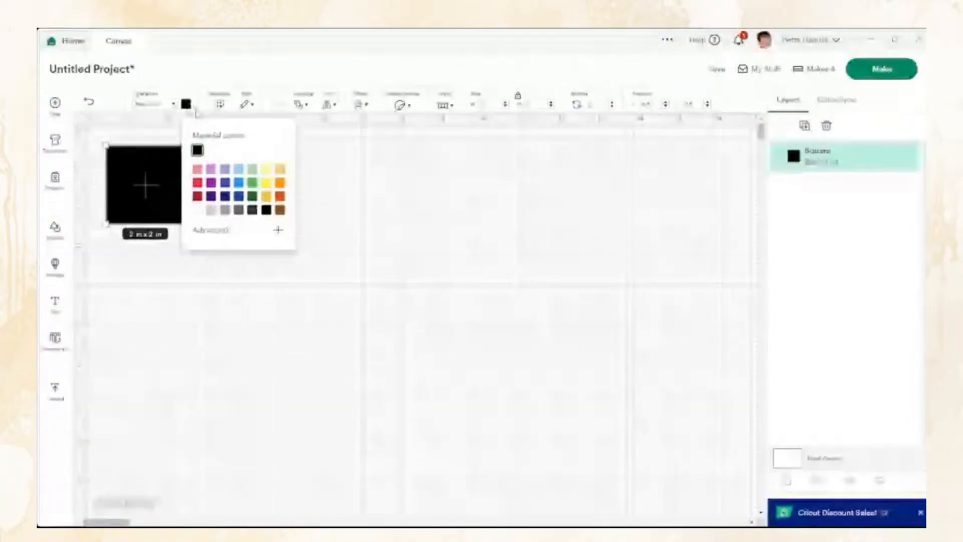
Recolor the black square light purple and resize it to 5 by 5 inches.
left_click(211, 169)
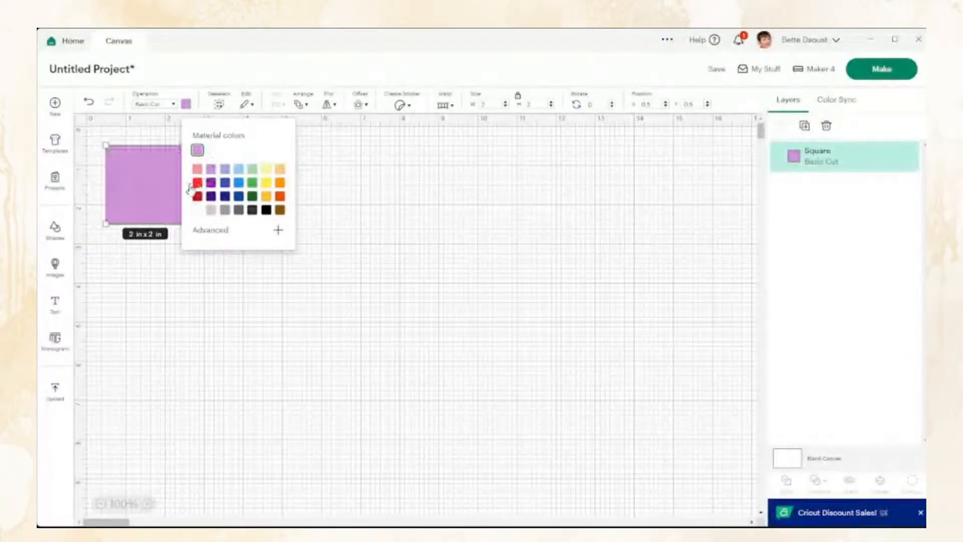
left_click(164, 191)
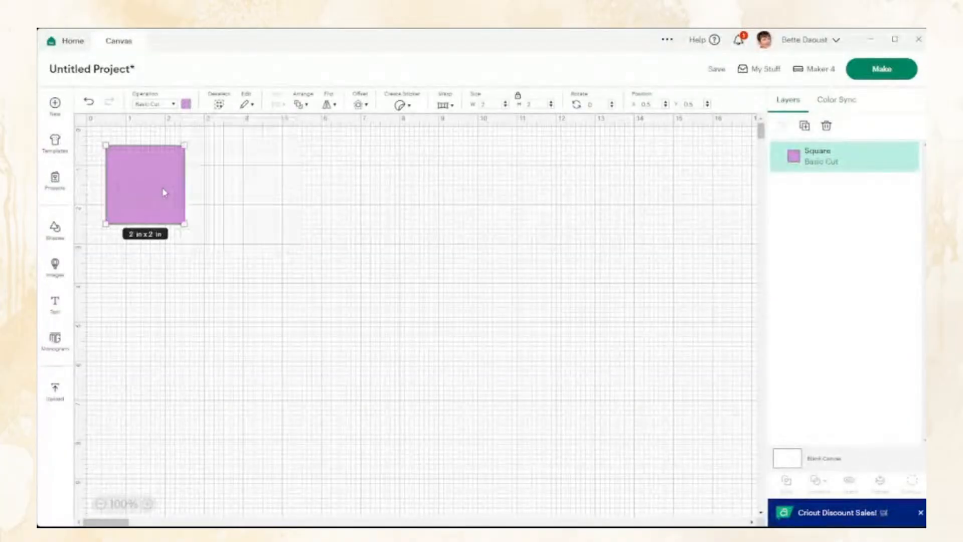
left_click(492, 104)
key("Tab")
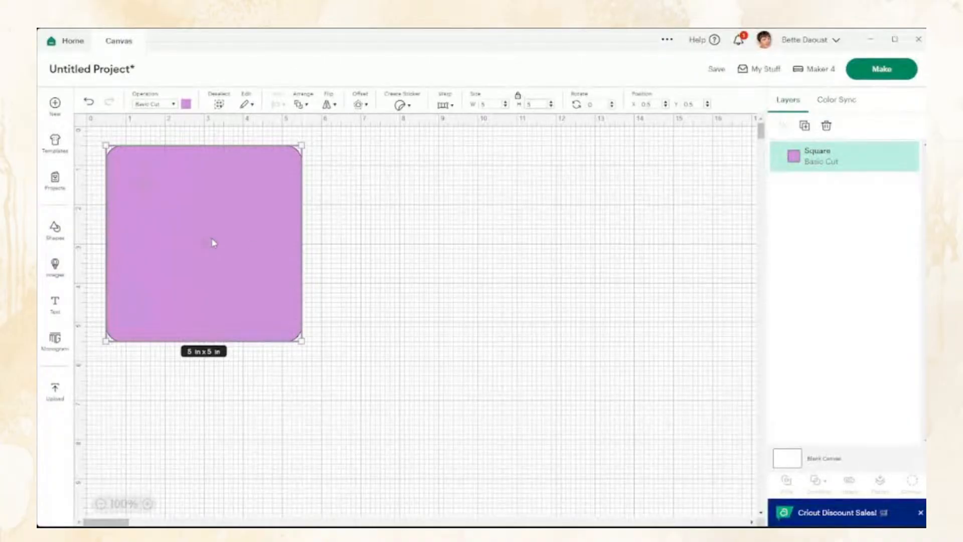
Position the purple square at X 1 and Y 1 on the canvas.
left_click_drag(213, 243, 243, 269)
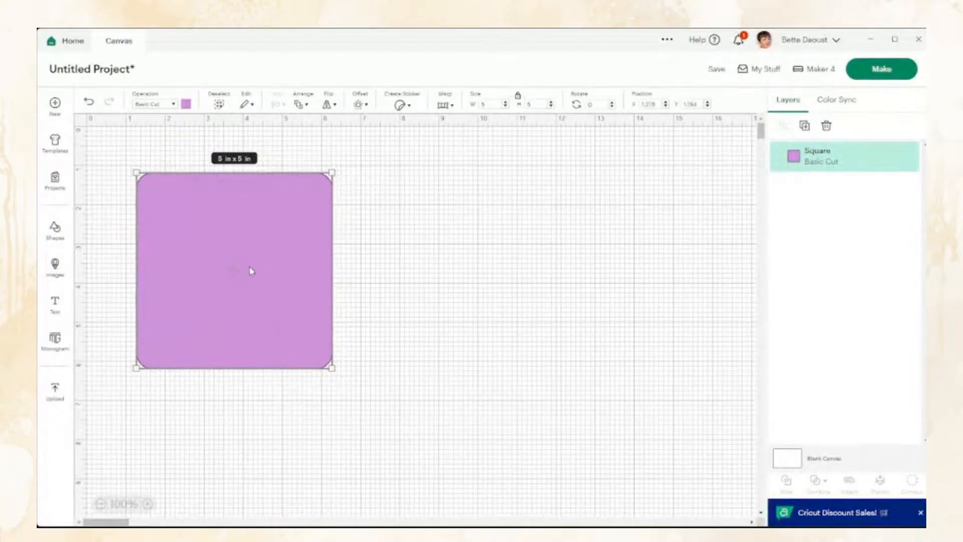
left_click(440, 238)
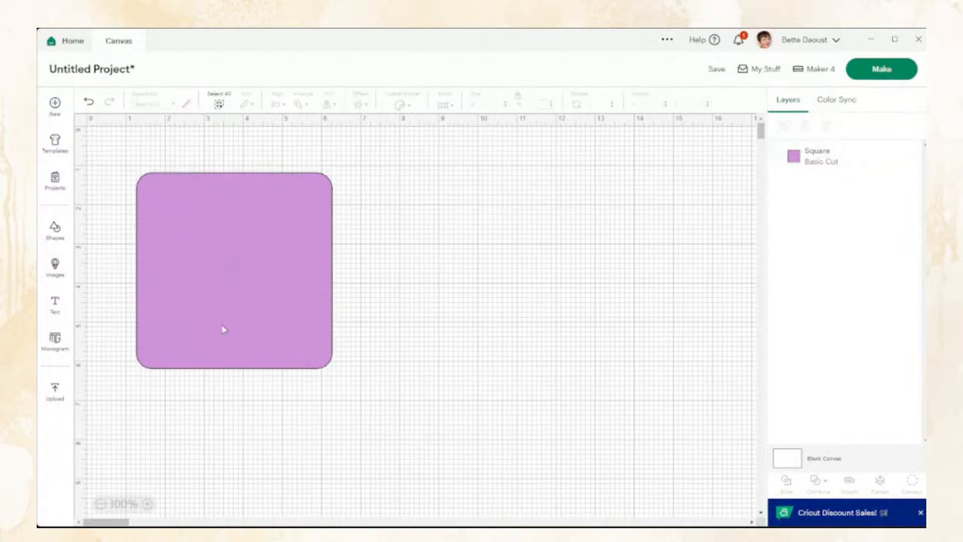
left_click(223, 328)
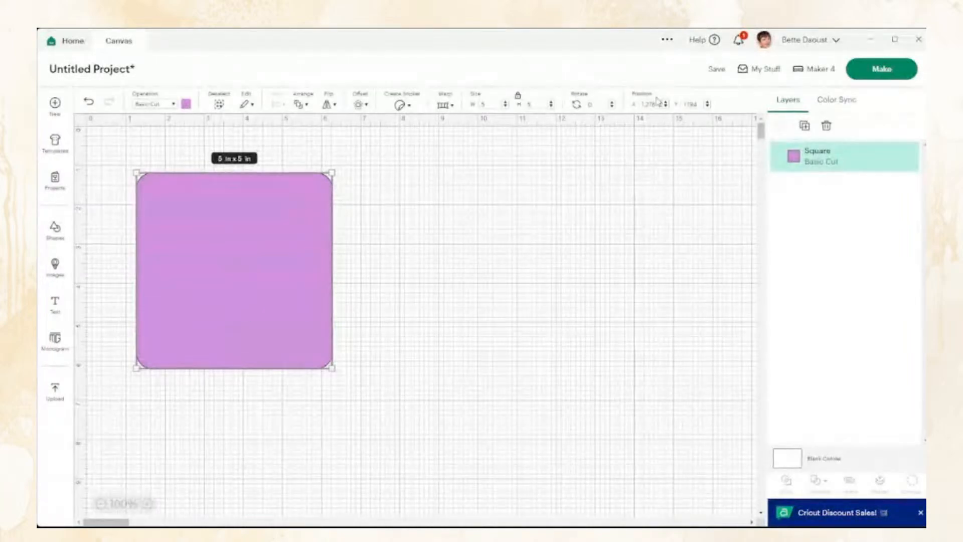
left_click_drag(655, 105, 632, 108)
type("1")
key("Tab")
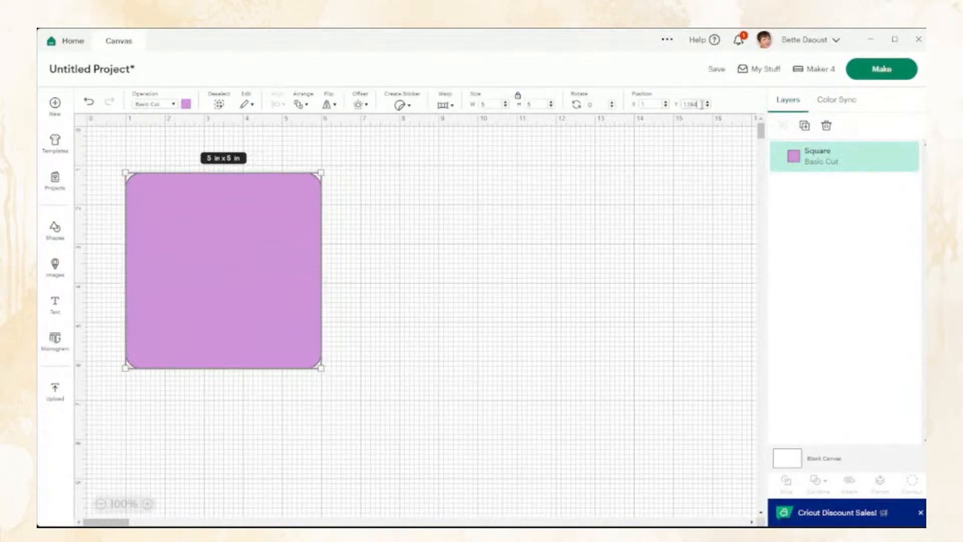
type("1")
key("Return")
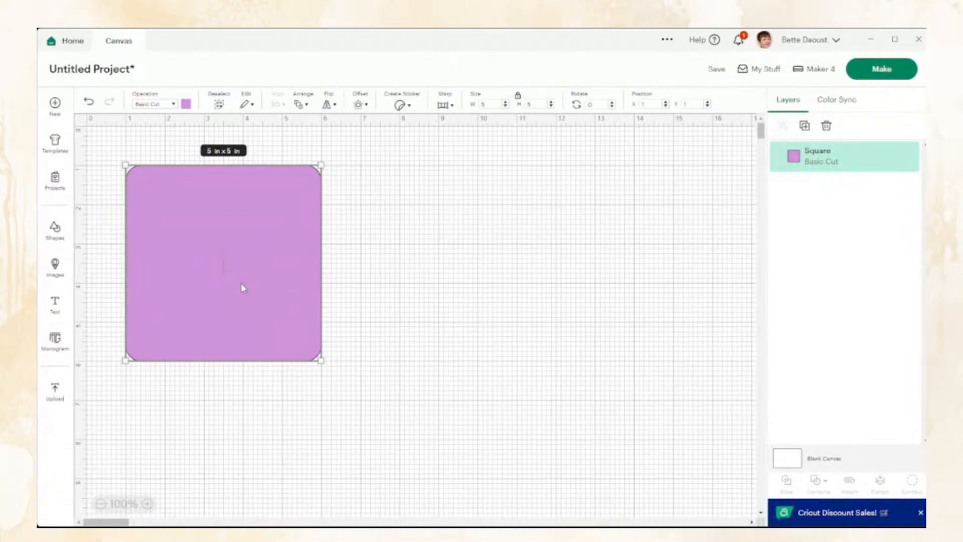
Duplicate the purple square and move the copy beside the original, to its right.
key("ctrl+d")
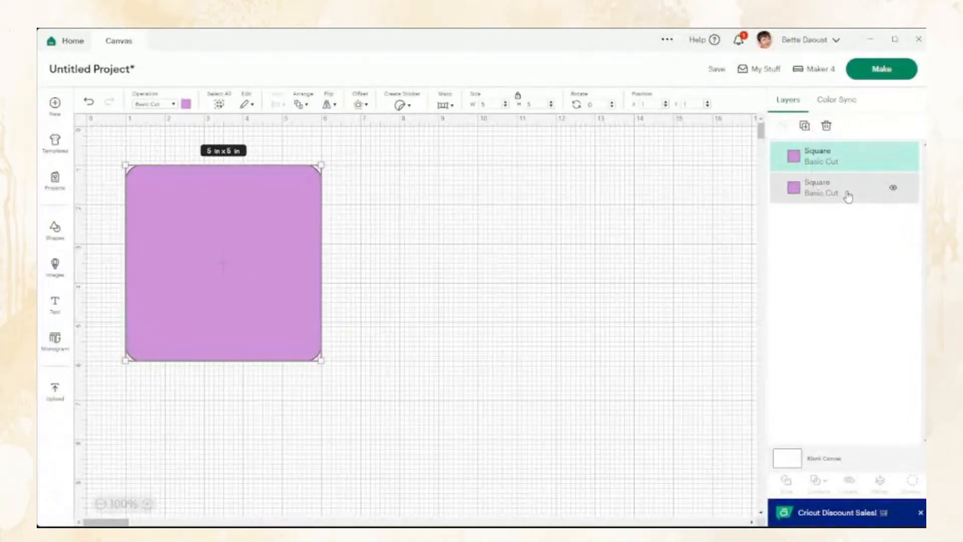
left_click(846, 195)
left_click(835, 161)
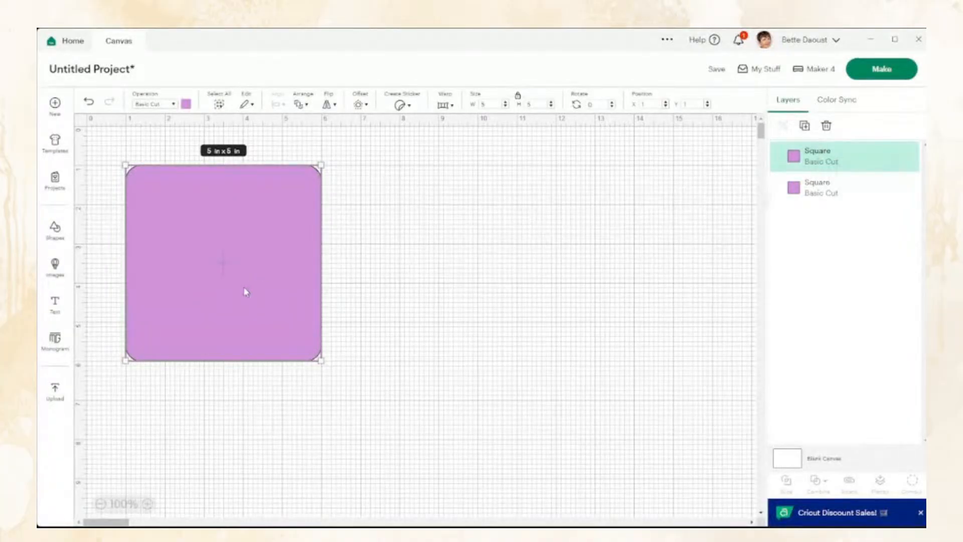
left_click_drag(246, 292, 447, 285)
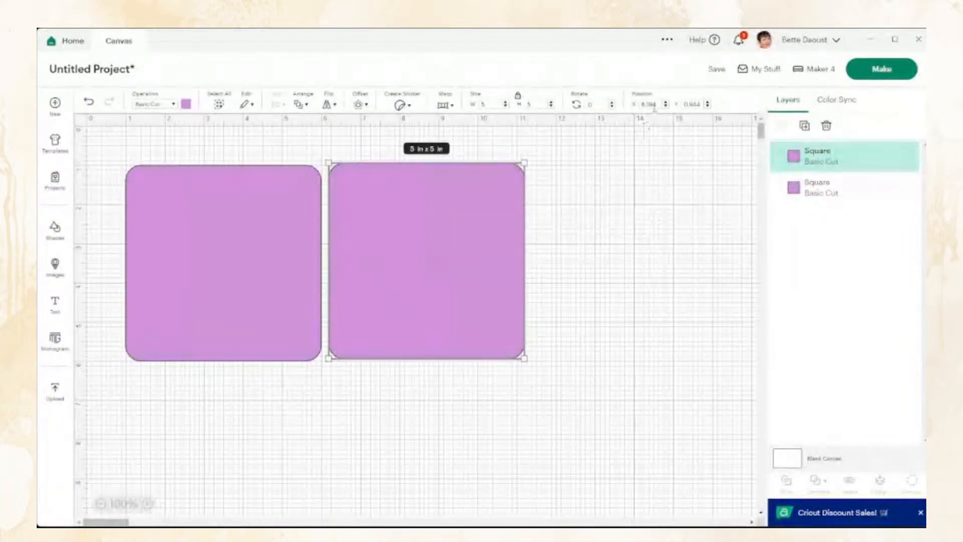
Position the duplicate square at X 6 and Y 1 so it meets the first square's edge.
double_click(659, 104)
type("6")
key("Tab")
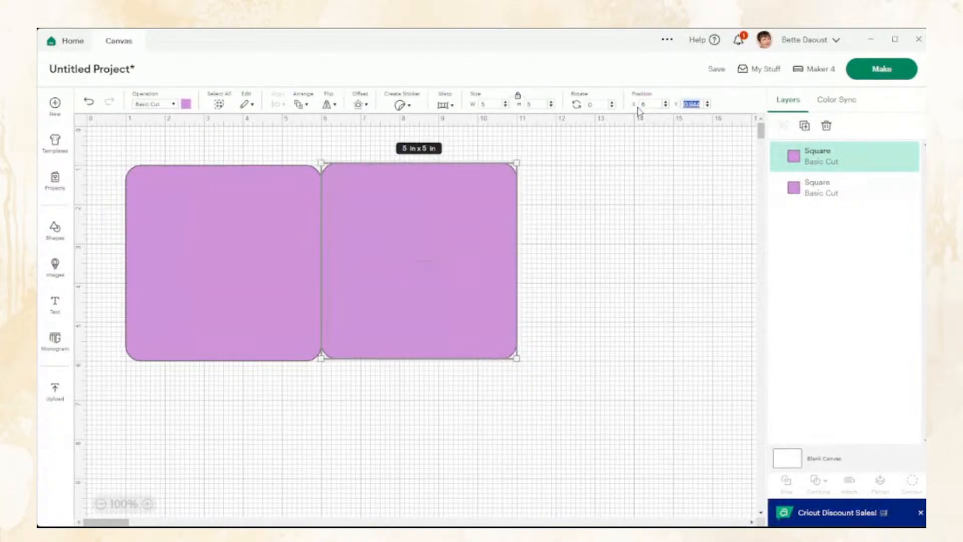
type("1")
key("Return")
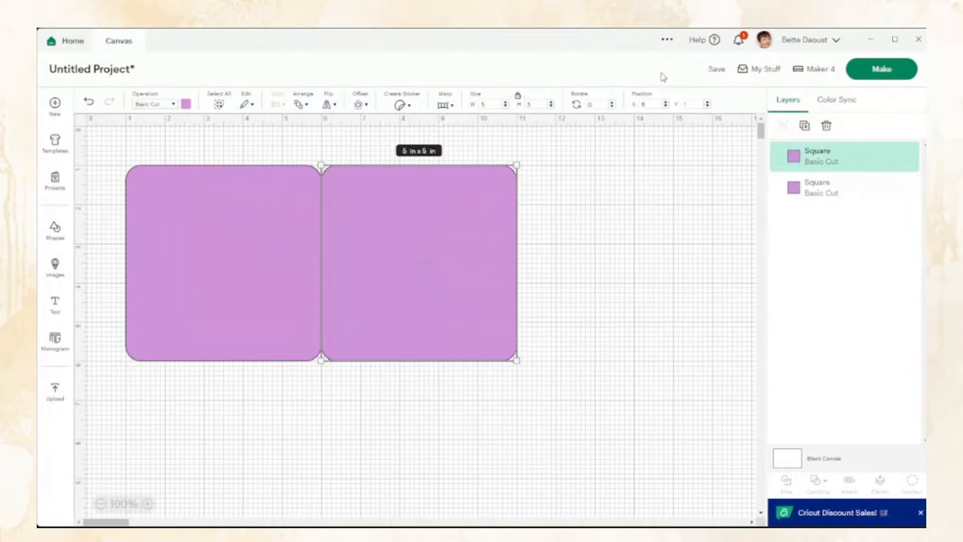
left_click(576, 234)
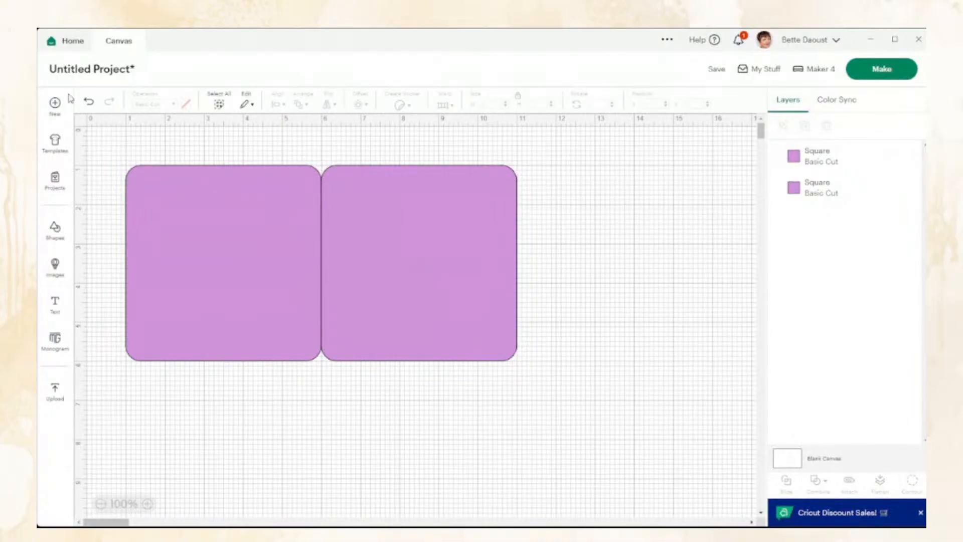
Weld the two adjoining purple squares into a single card base.
left_click_drag(95, 137, 539, 379)
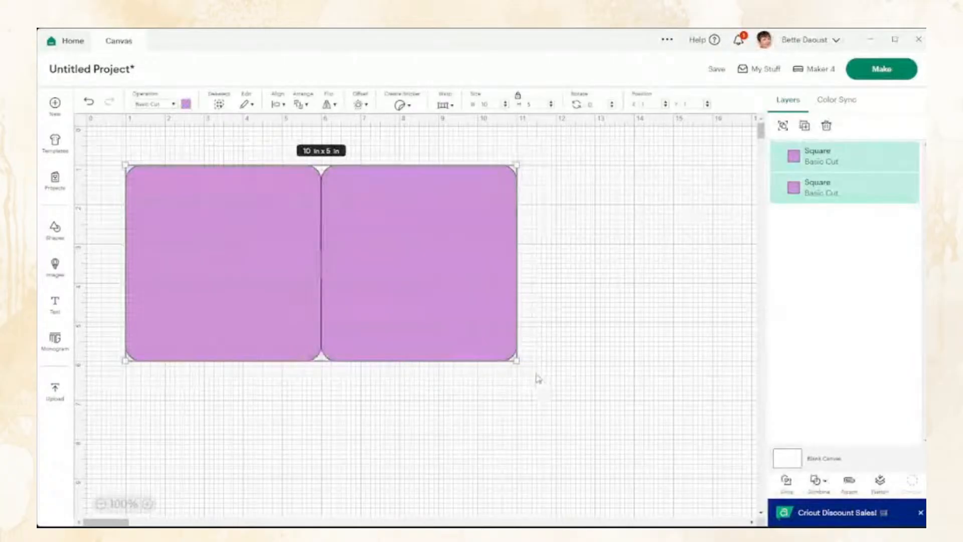
left_click(821, 488)
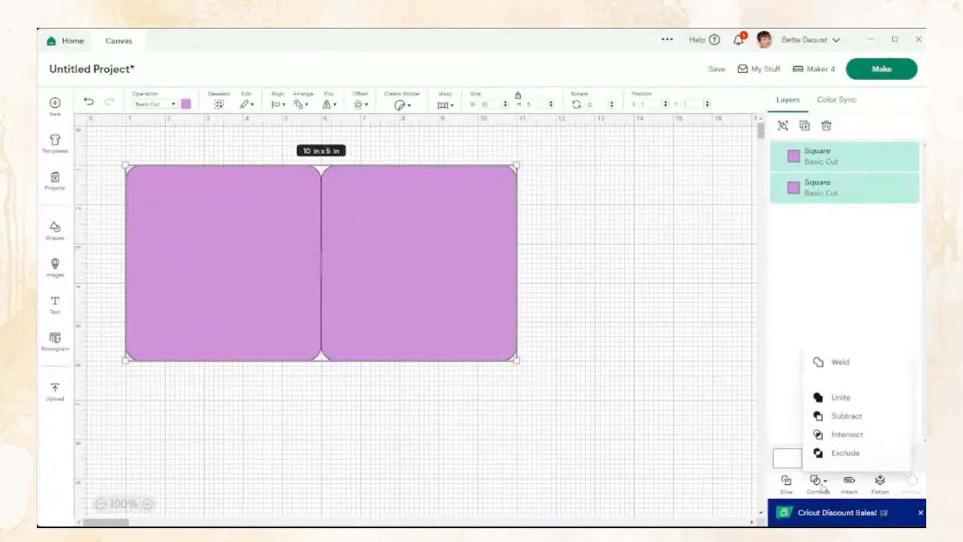
left_click(845, 366)
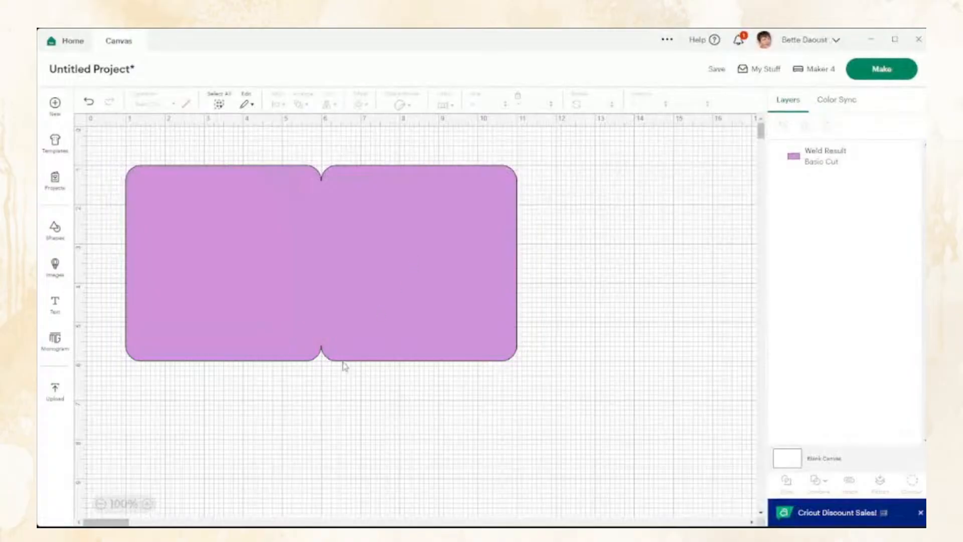
Insert a rounded square with unlocked proportions and size it 10 inches wide by 5 inches high.
left_click(55, 231)
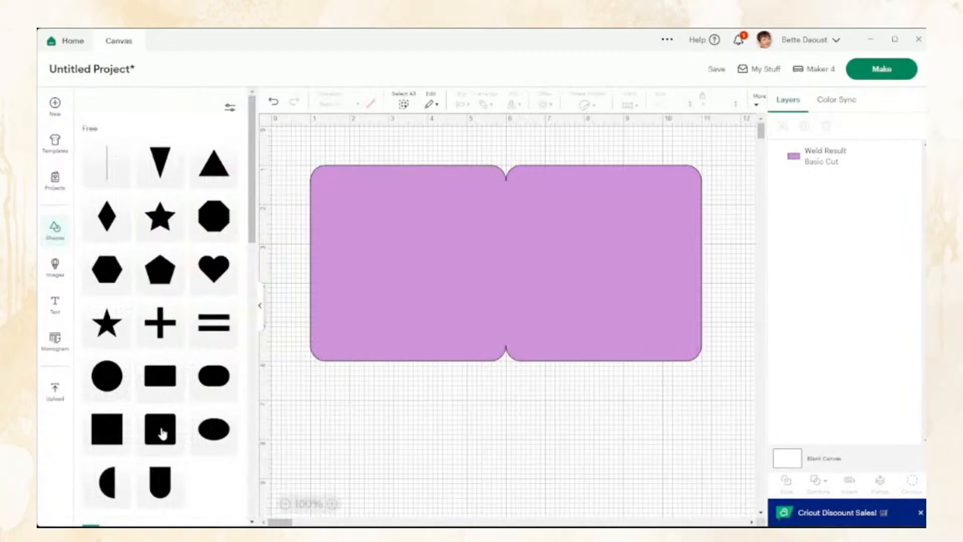
left_click(162, 433)
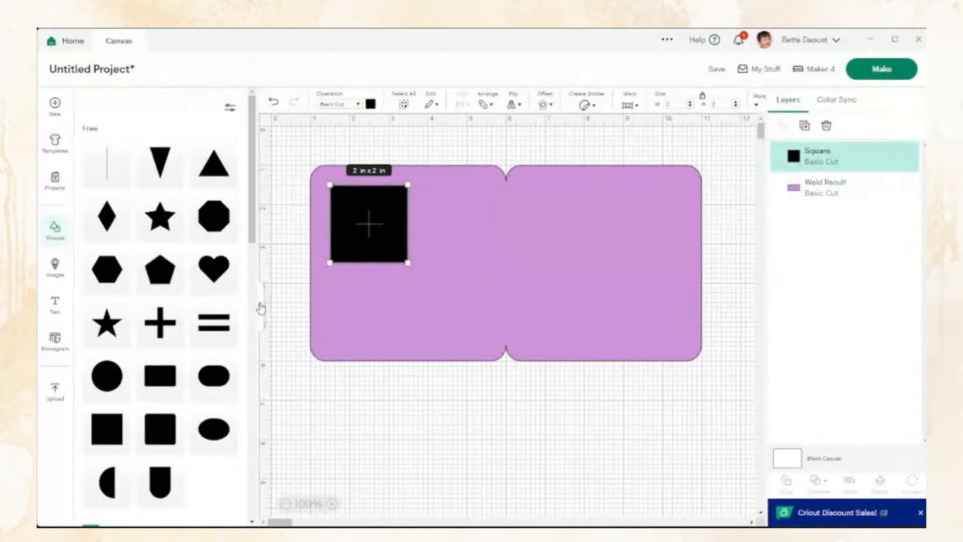
left_click(260, 309)
left_click(518, 96)
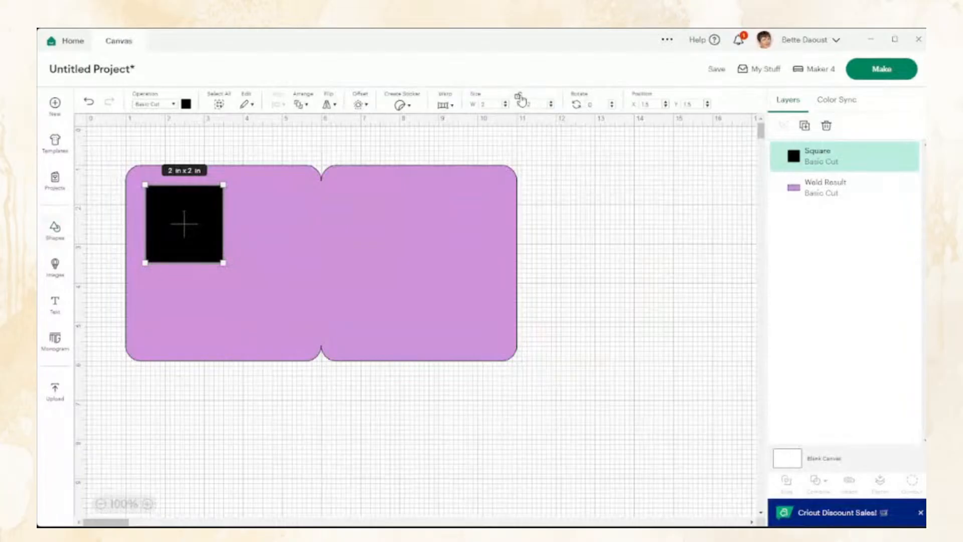
double_click(496, 106)
key("Tab")
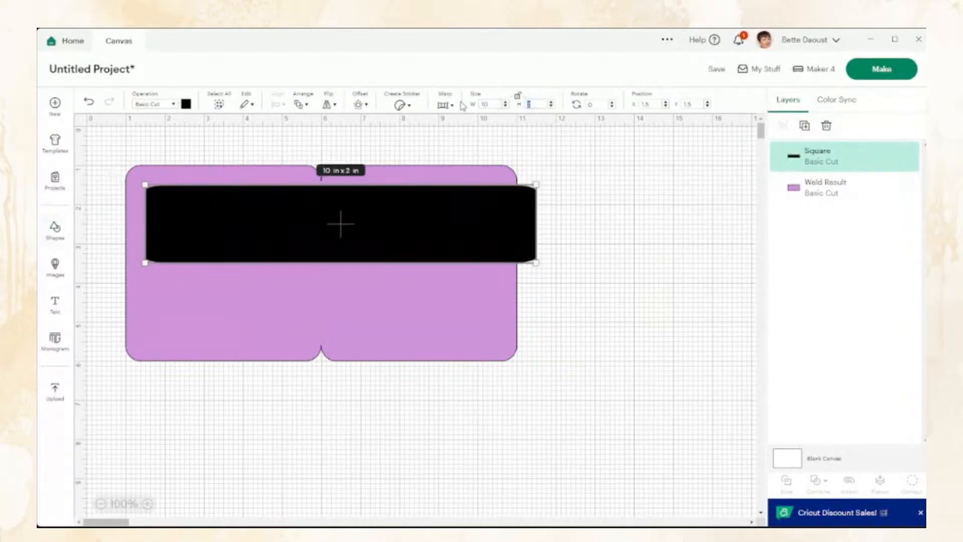
type("5")
key("Tab")
left_click(616, 241)
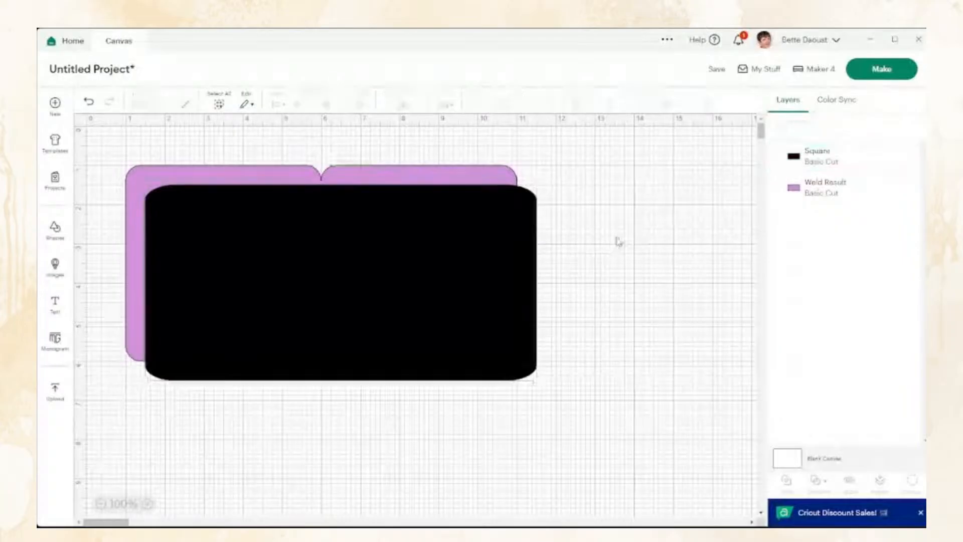
Move the black rounded rectangle below the welded card base to compare their shapes, and delete it.
left_click_drag(258, 240, 249, 418)
left_click(633, 296)
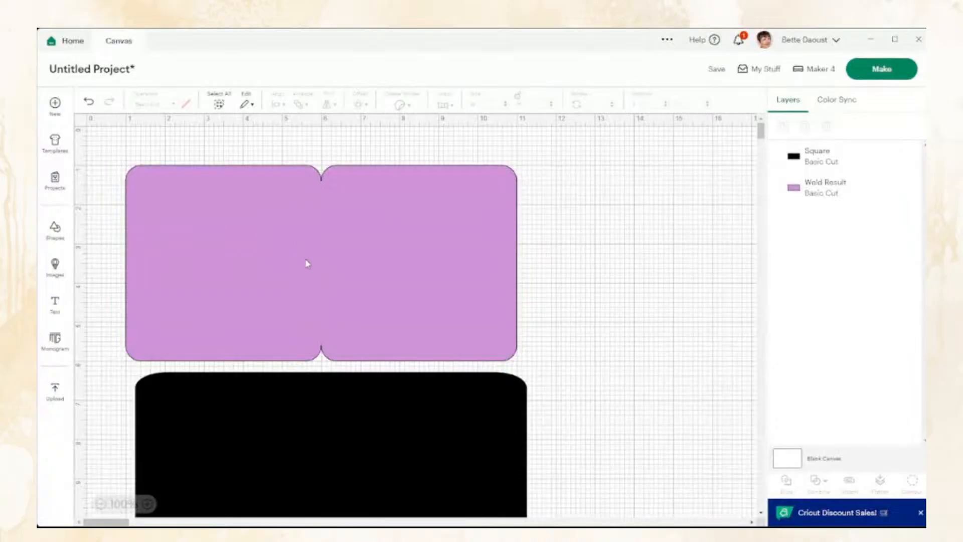
left_click(300, 443)
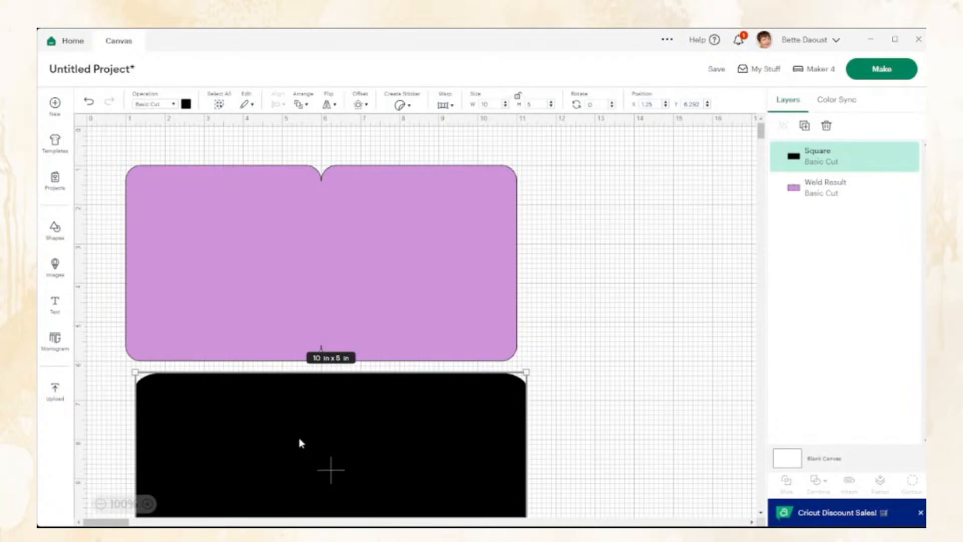
key("Delete")
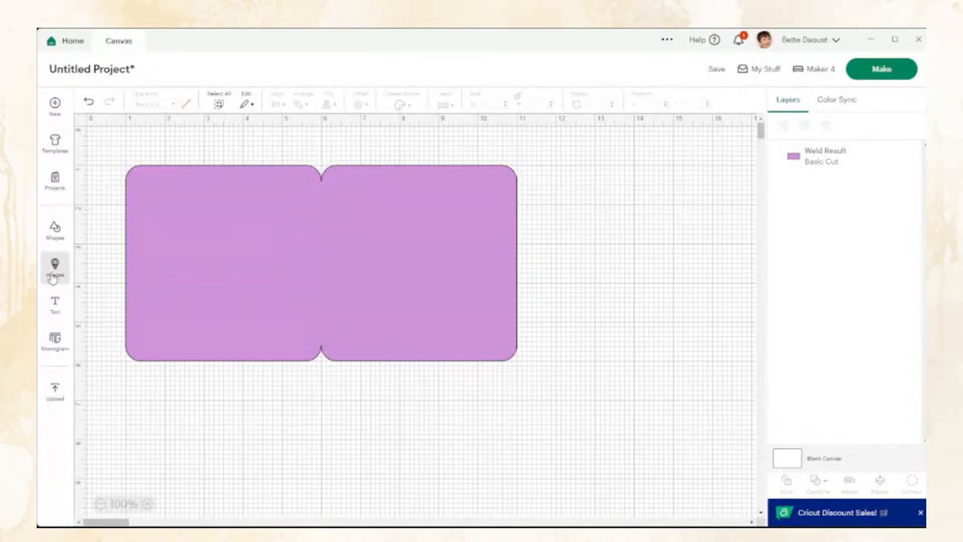
Insert a score line on the card base and set its height to 5 inches.
left_click(55, 232)
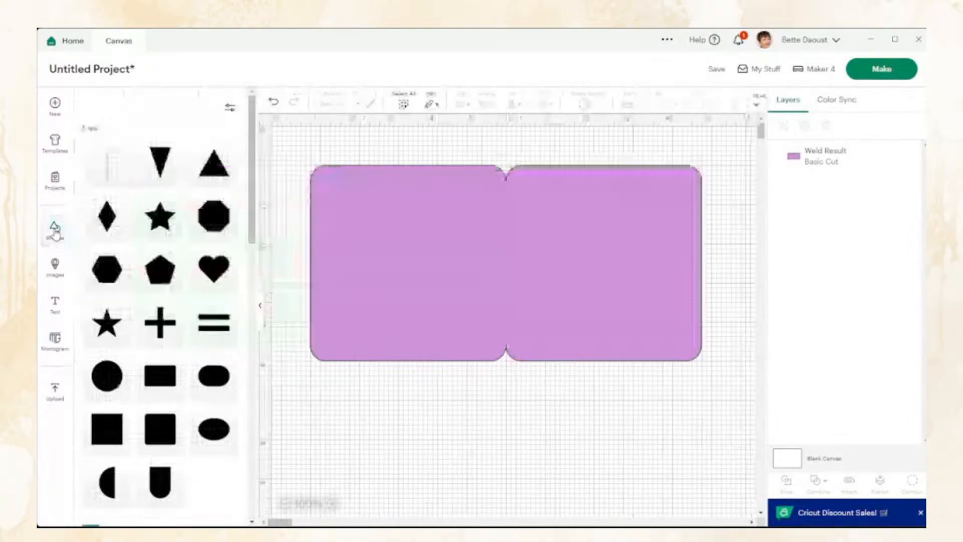
left_click(109, 179)
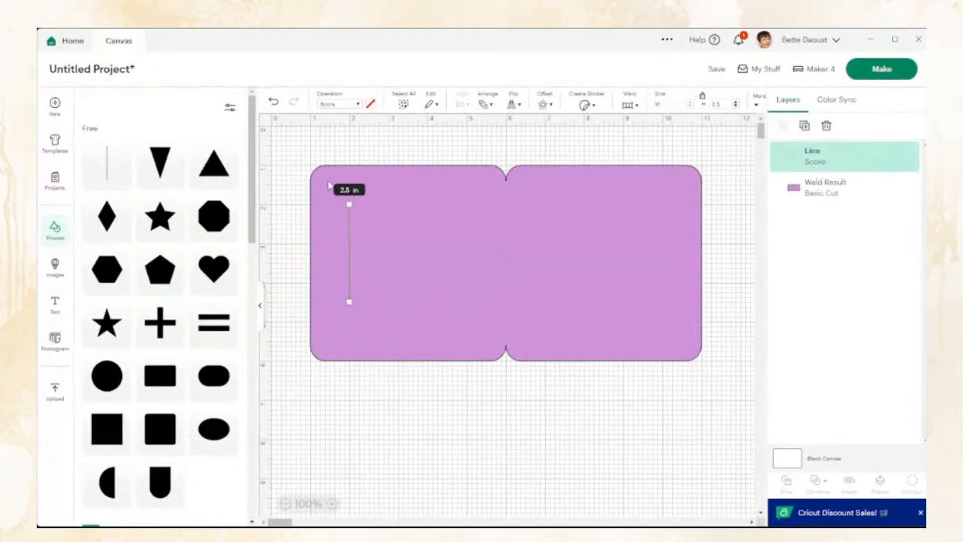
left_click(260, 312)
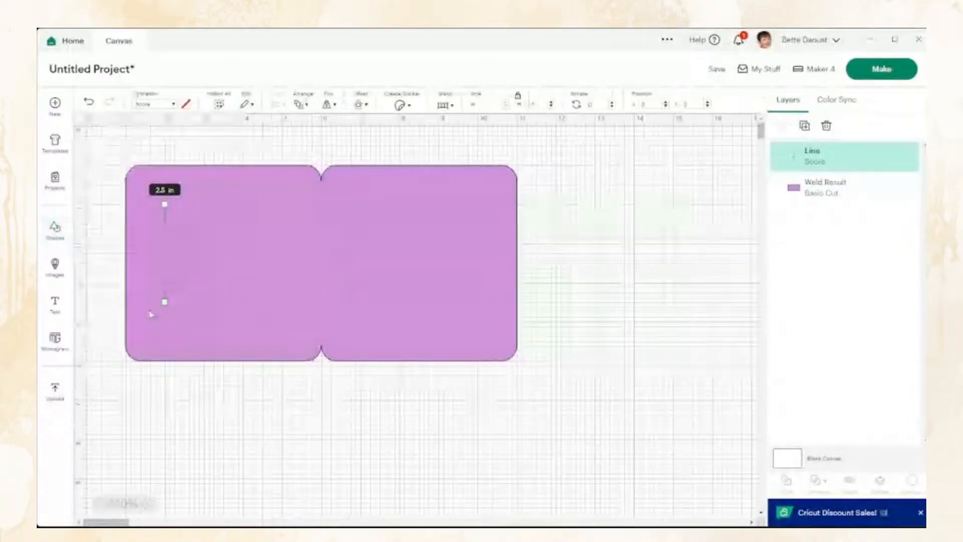
double_click(531, 104)
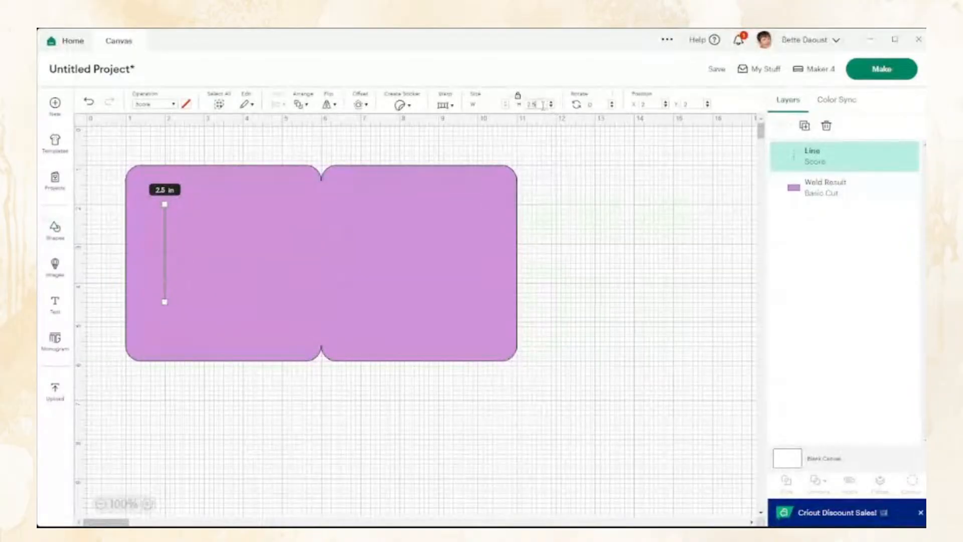
type("5")
key("Return")
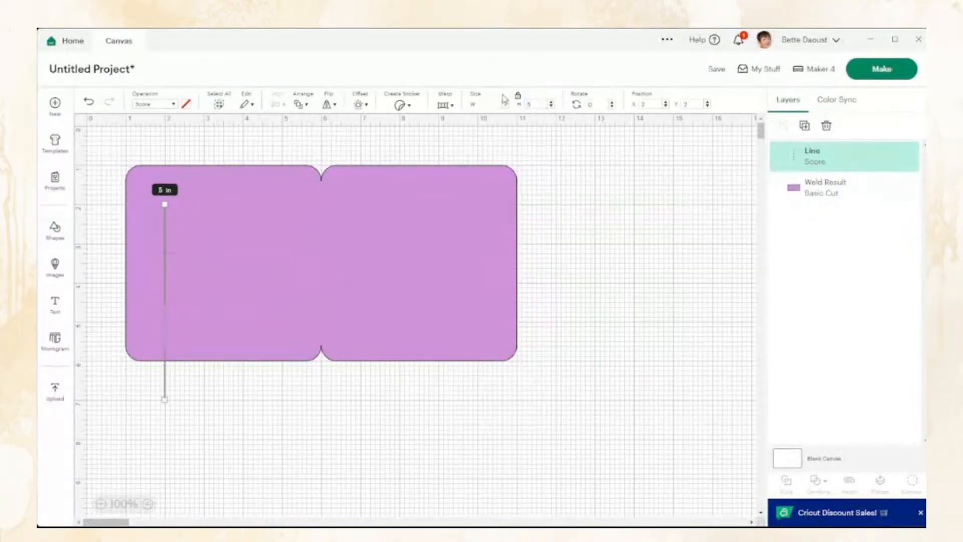
left_click(96, 148)
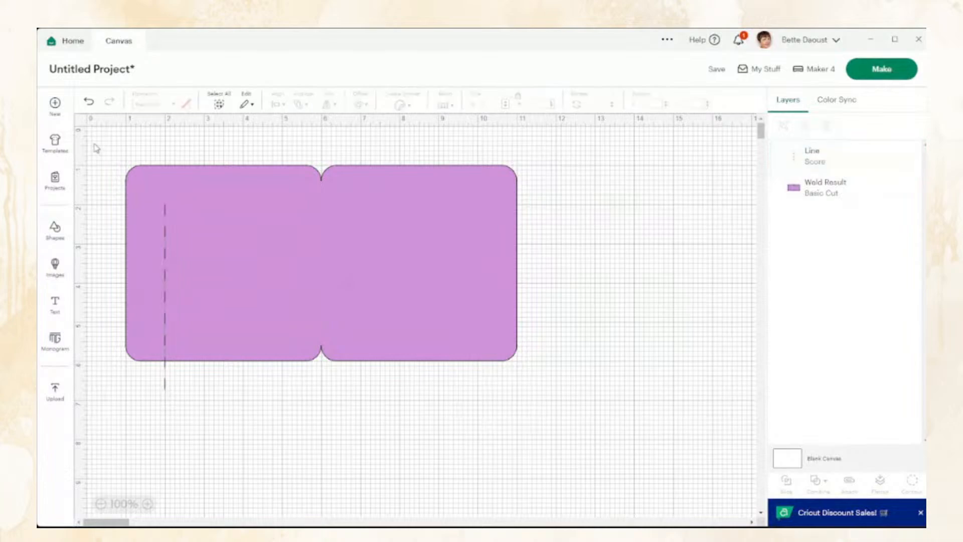
Center the score line and the welded card base on each other and group them.
left_click_drag(97, 141, 405, 408)
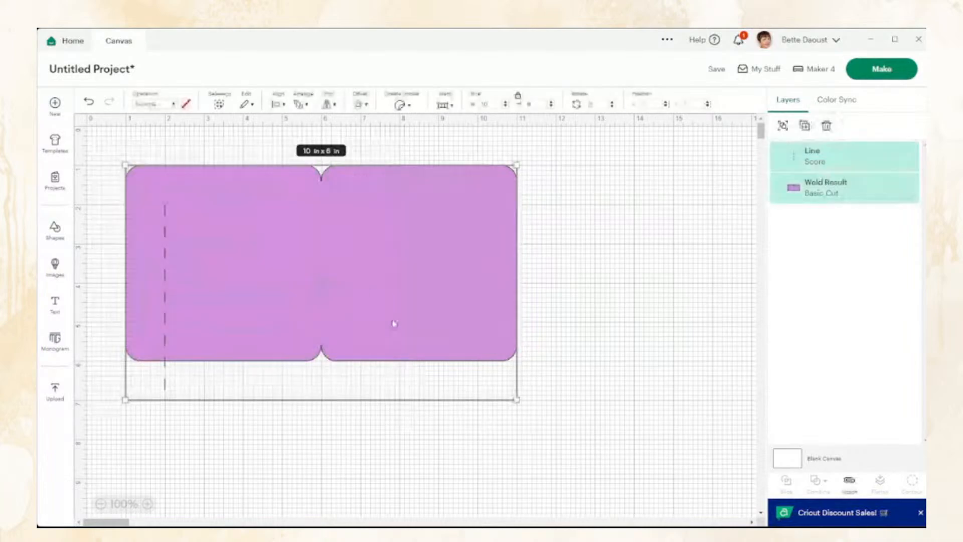
left_click(278, 104)
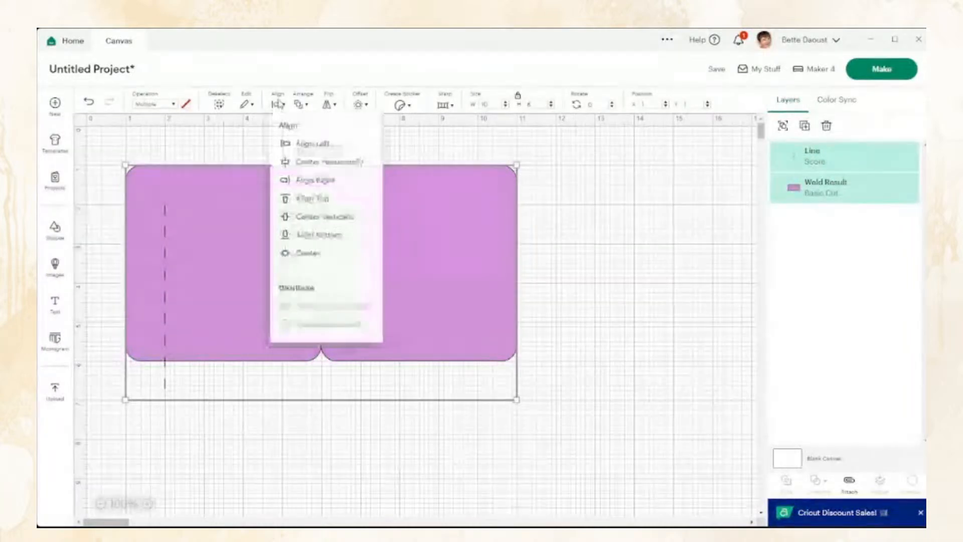
left_click(296, 257)
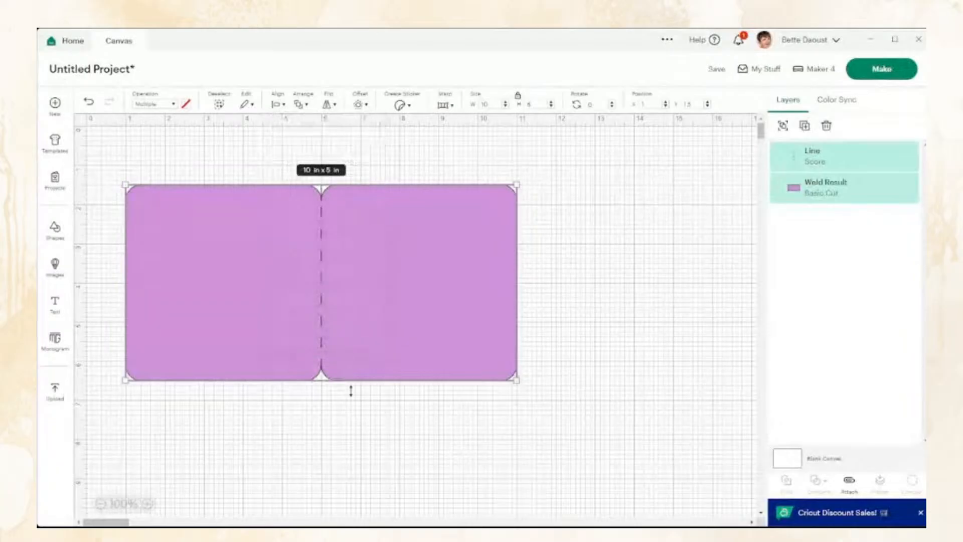
left_click(783, 124)
left_click(580, 288)
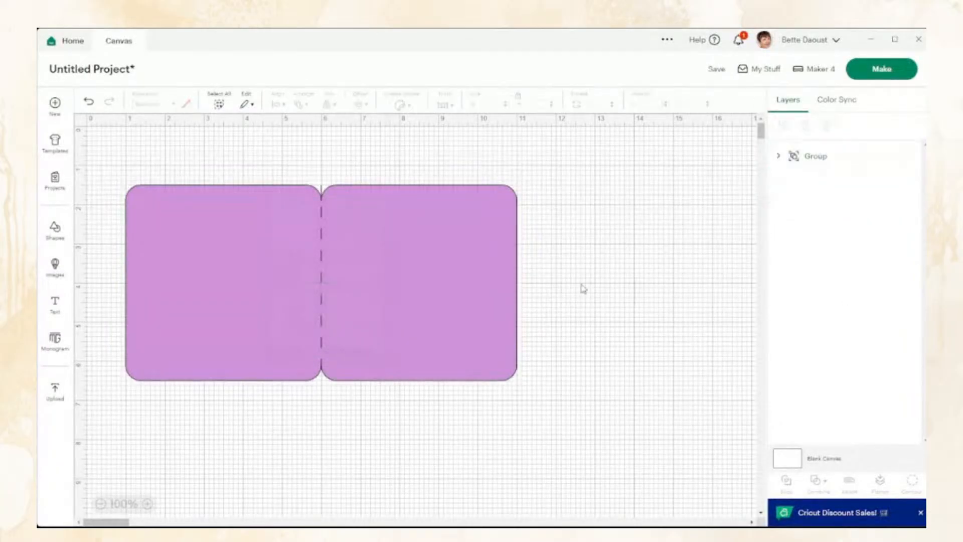
Move the grouped card base toward the upper right of the canvas, leaving empty space on its left.
left_click_drag(249, 284, 303, 271)
left_click(420, 408)
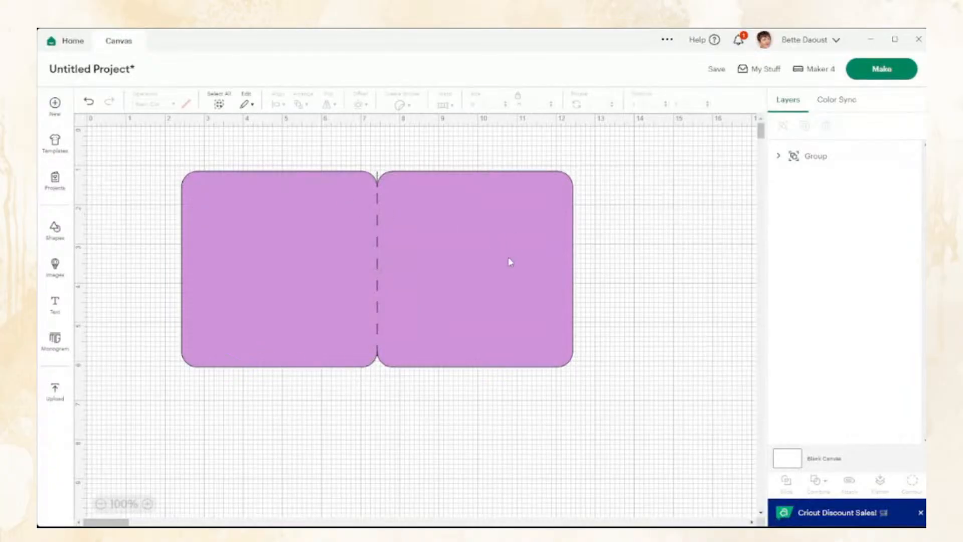
left_click_drag(503, 265, 640, 253)
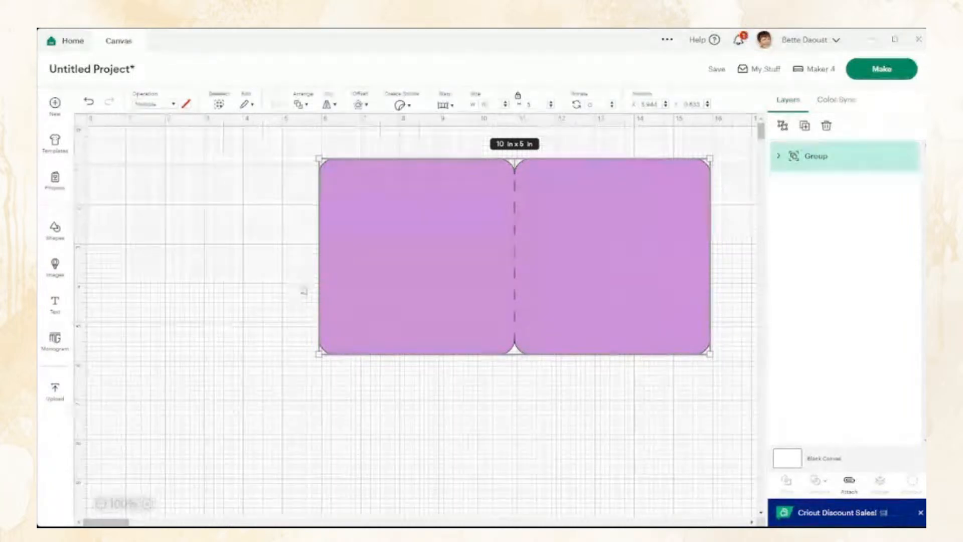
left_click(205, 272)
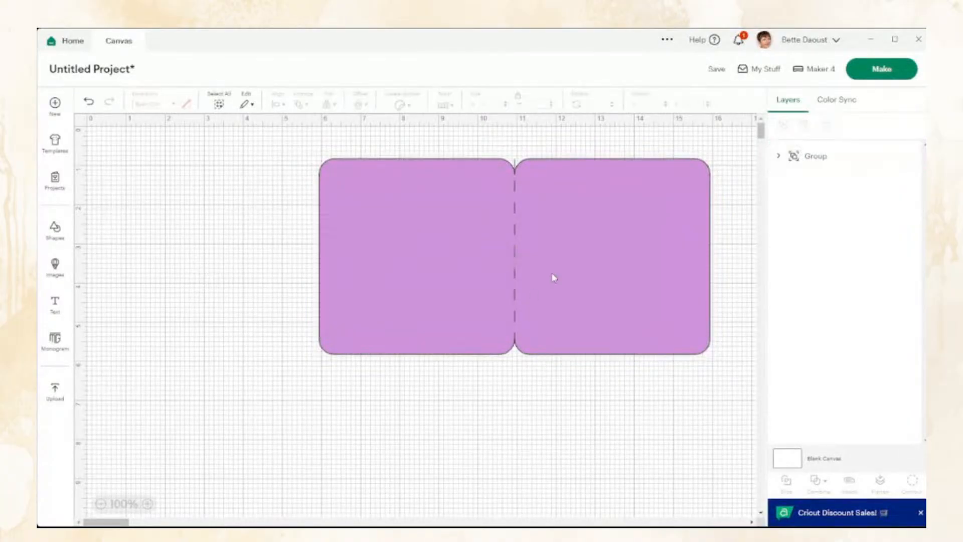
left_click_drag(615, 271, 612, 251)
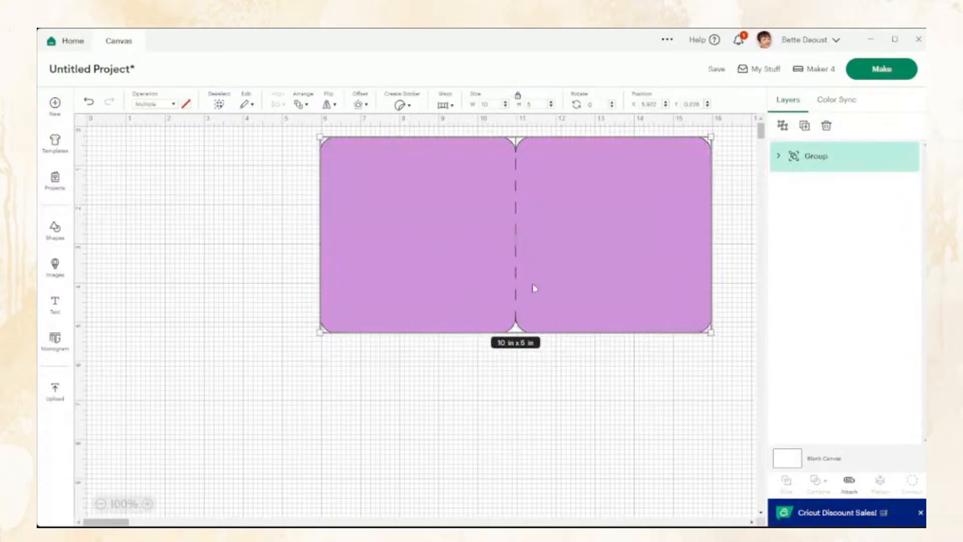
left_click(200, 316)
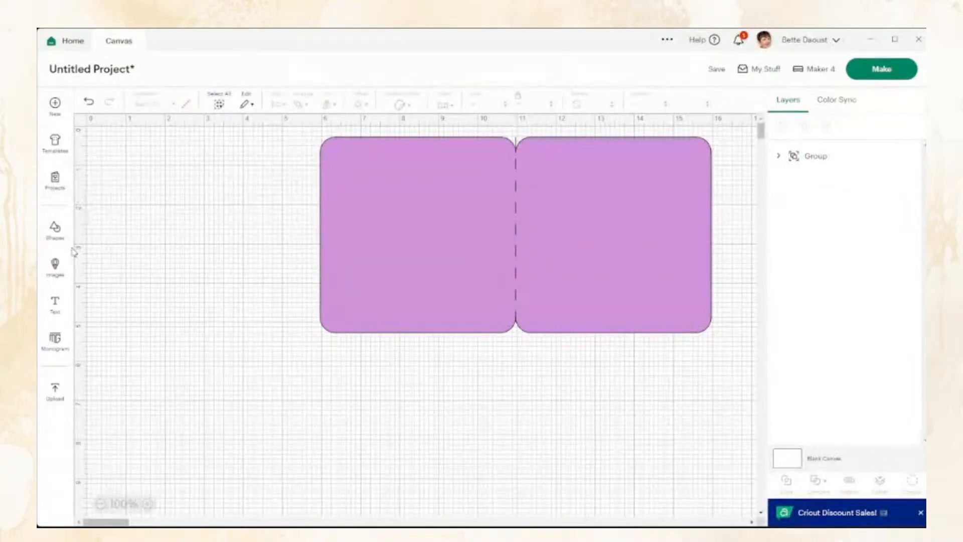
Open the full collection of uploaded images.
left_click(54, 395)
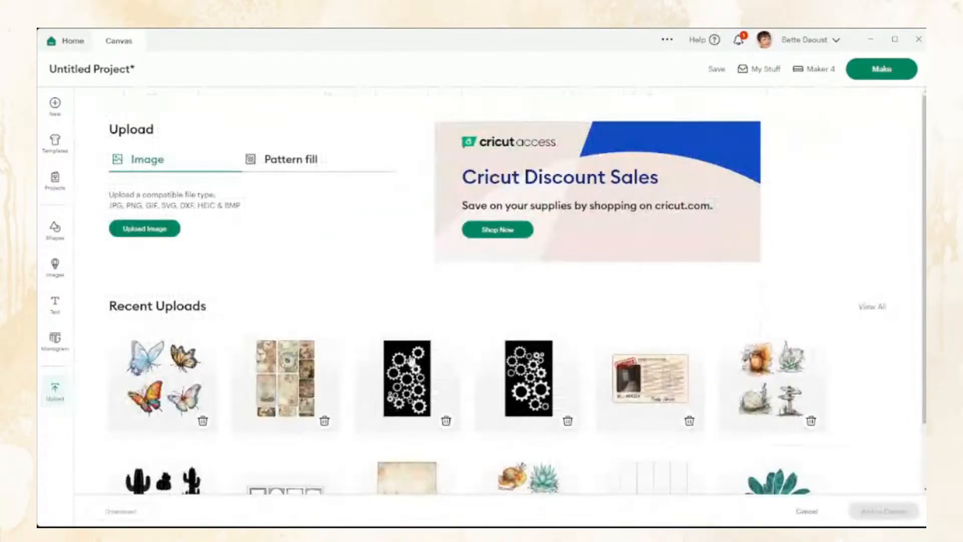
scroll(332, 358, "down", 3)
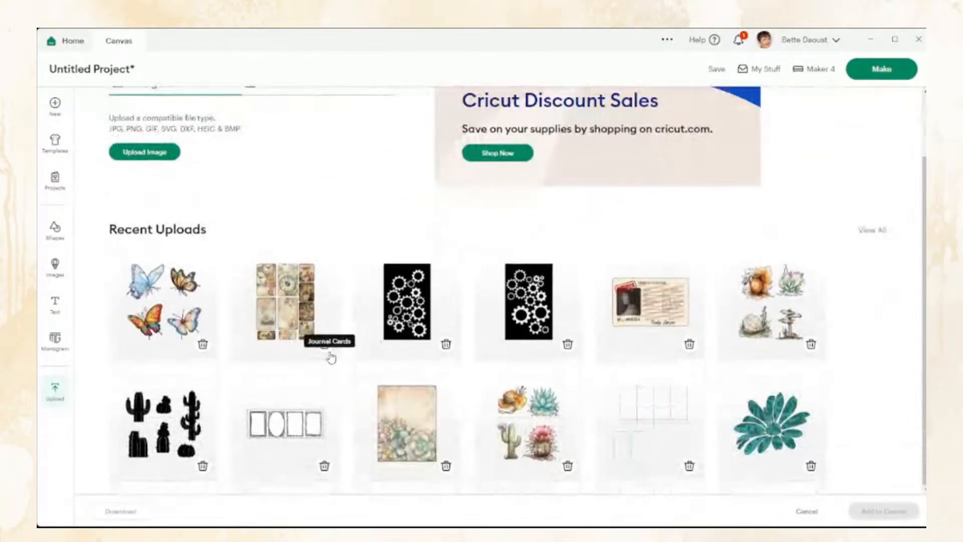
left_click(863, 236)
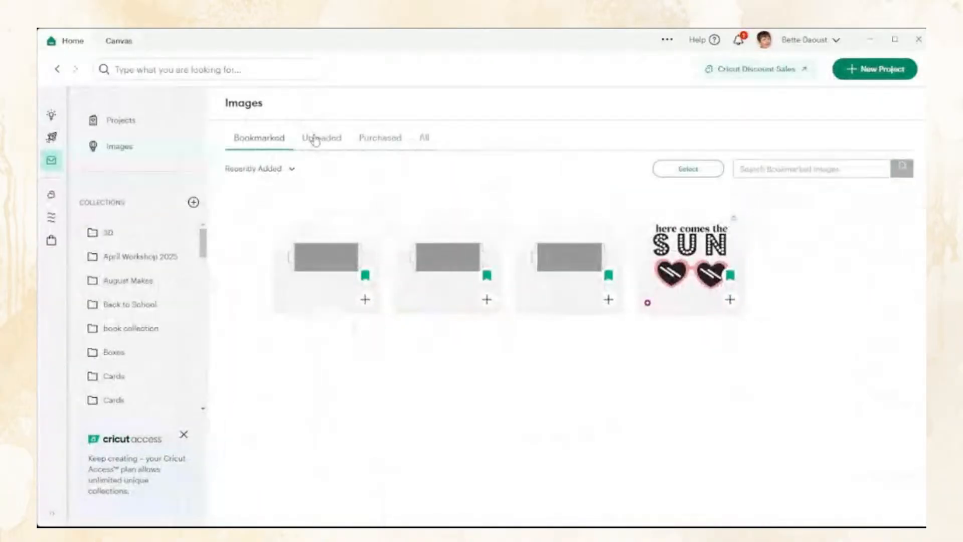
left_click(316, 140)
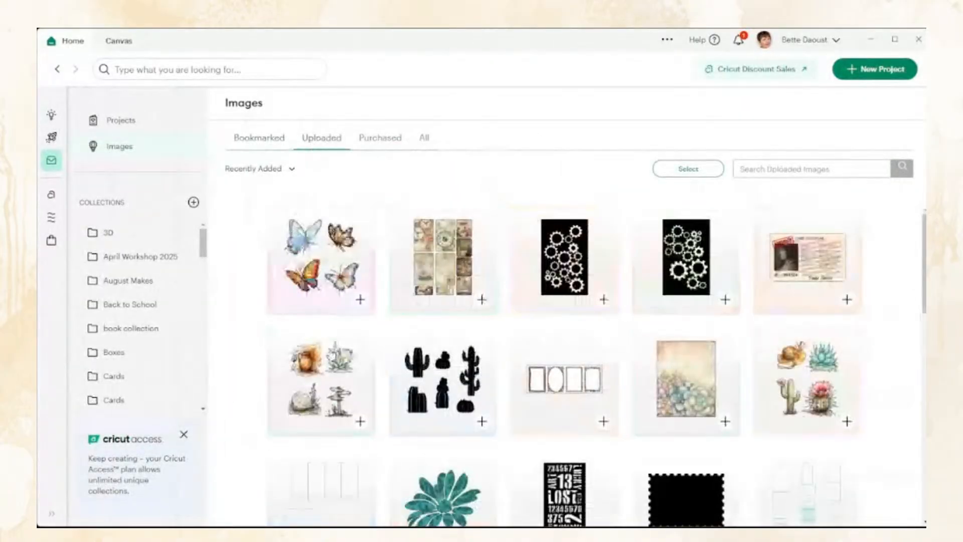
Find the uploaded green teacup image, teacup 02, add it to the canvas, and return to the canvas.
scroll(317, 350, "down", 3)
scroll(317, 349, "down", 10)
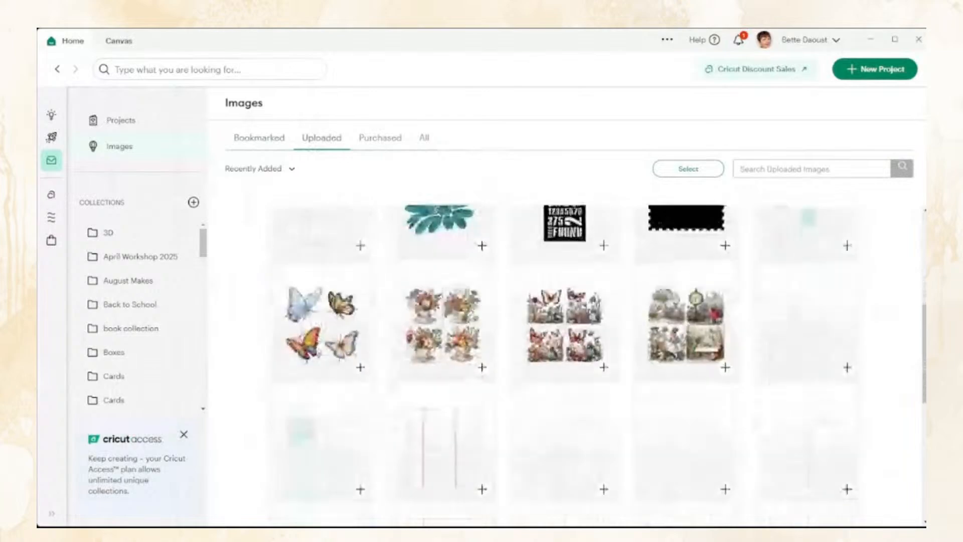
scroll(317, 351, "down", 1)
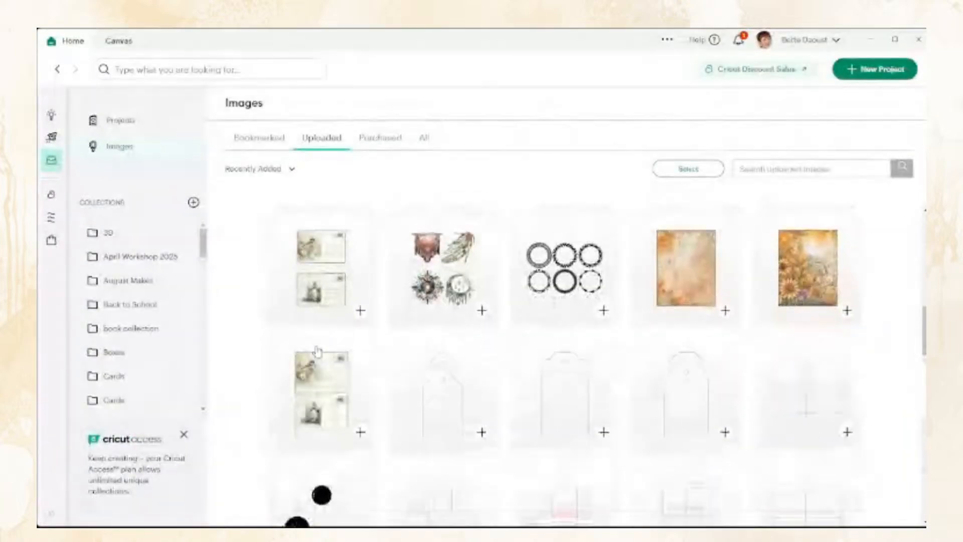
scroll(317, 351, "down", 5)
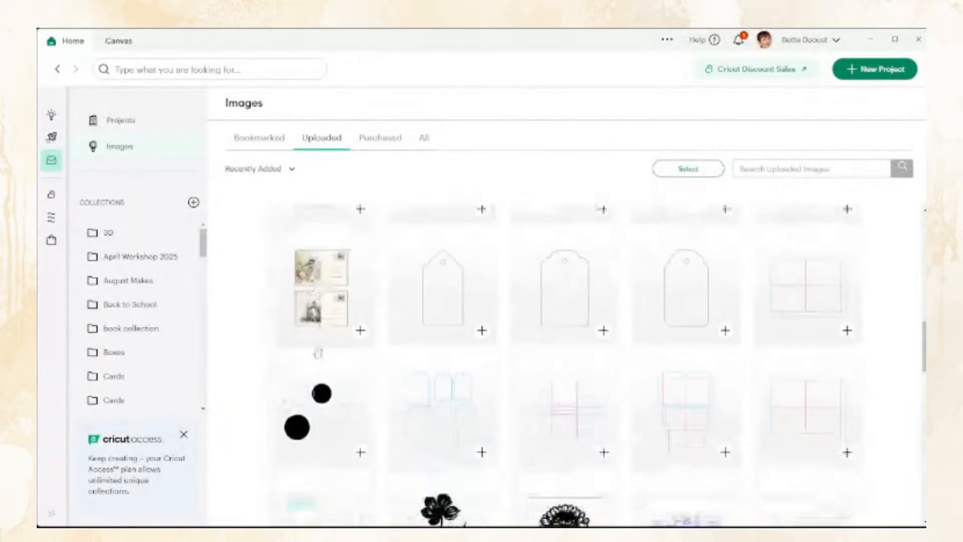
scroll(317, 351, "down", 4)
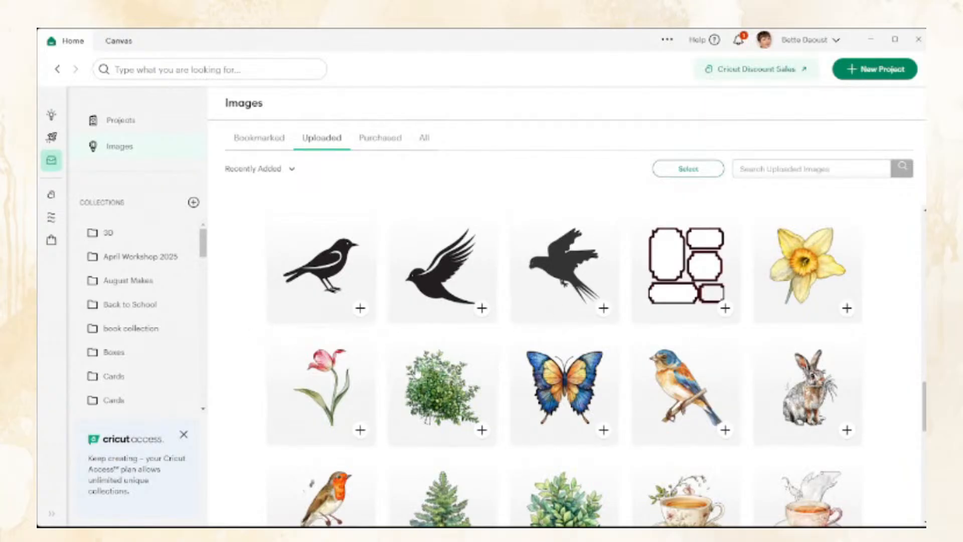
scroll(416, 363, "down", 1)
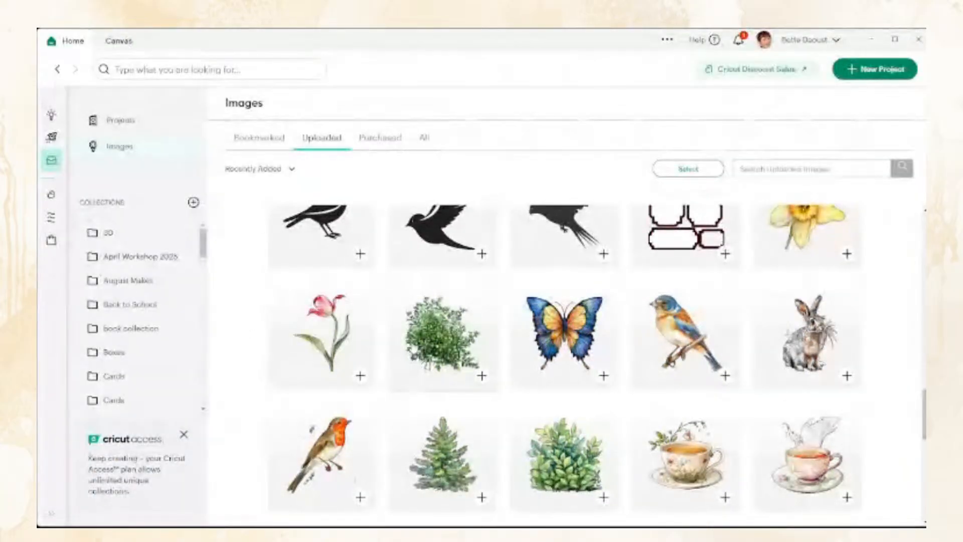
scroll(411, 356, "down", 4)
scroll(412, 349, "down", 2)
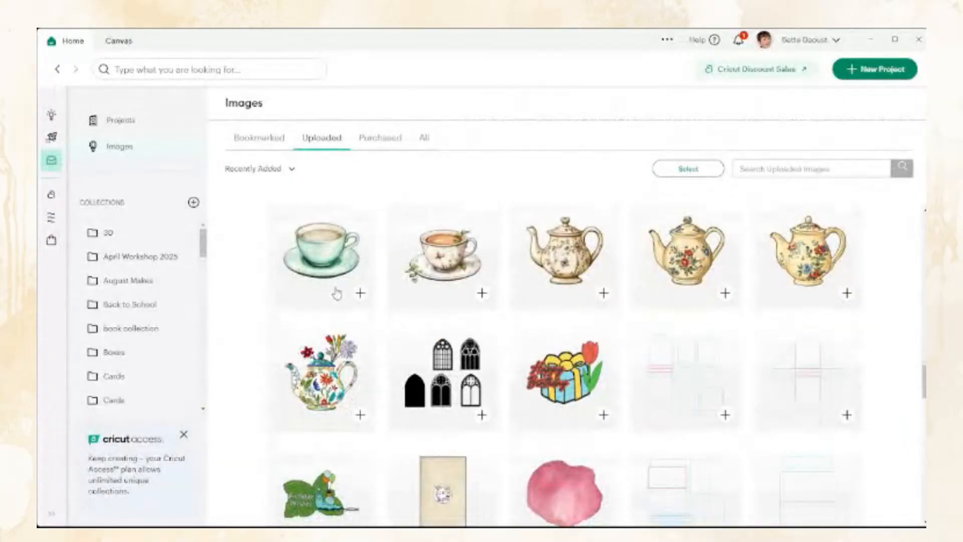
left_click(327, 251)
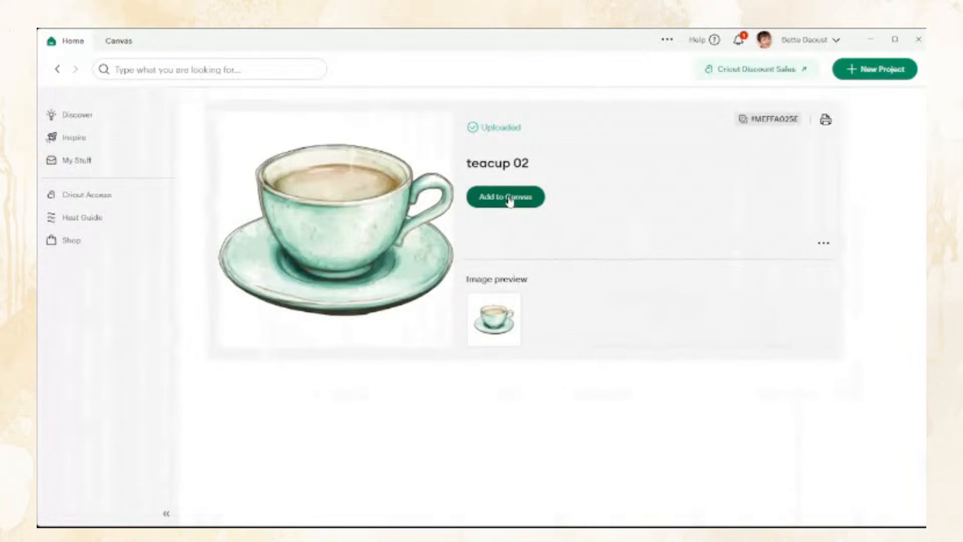
left_click(512, 205)
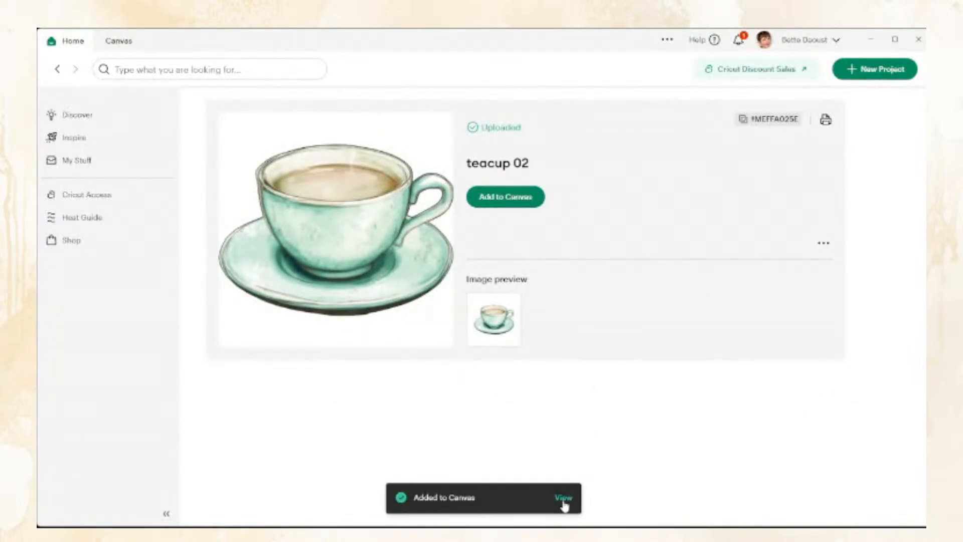
left_click(563, 499)
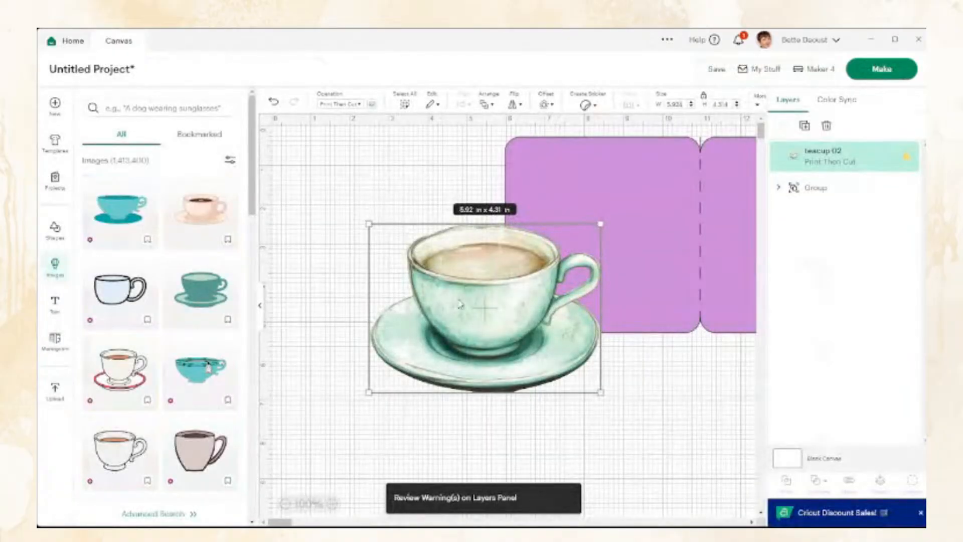
Move the teacup image to the lower left of the card base and change its operation to Basic cut.
left_click_drag(460, 304, 383, 391)
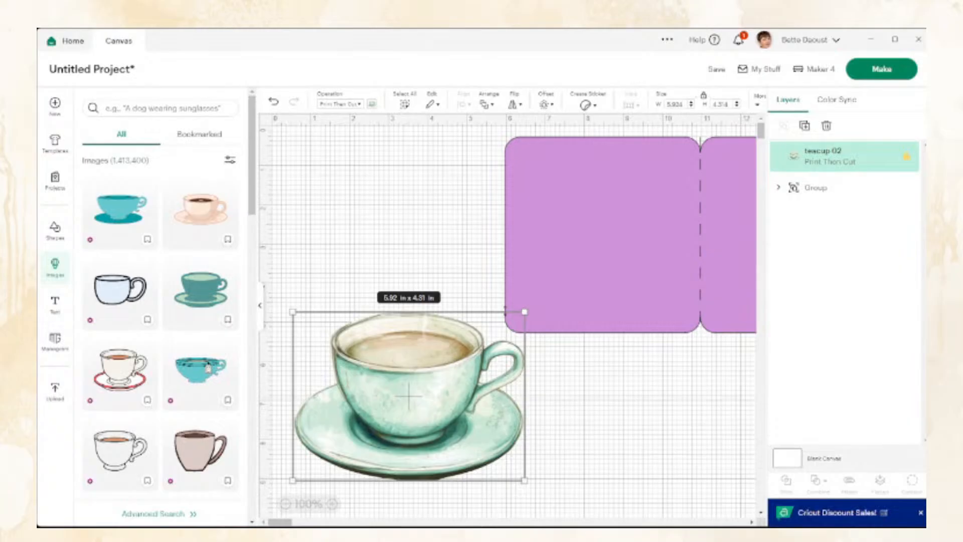
left_click(344, 106)
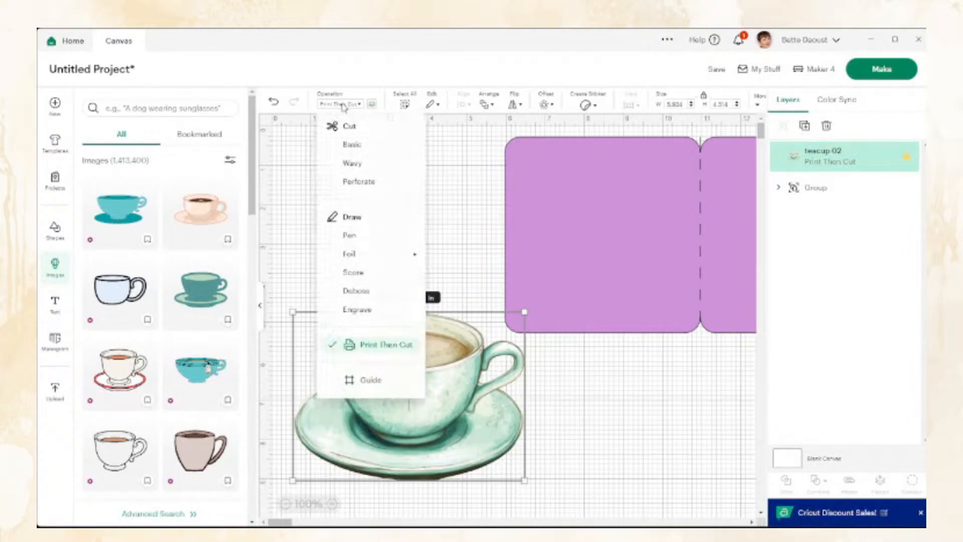
left_click(352, 145)
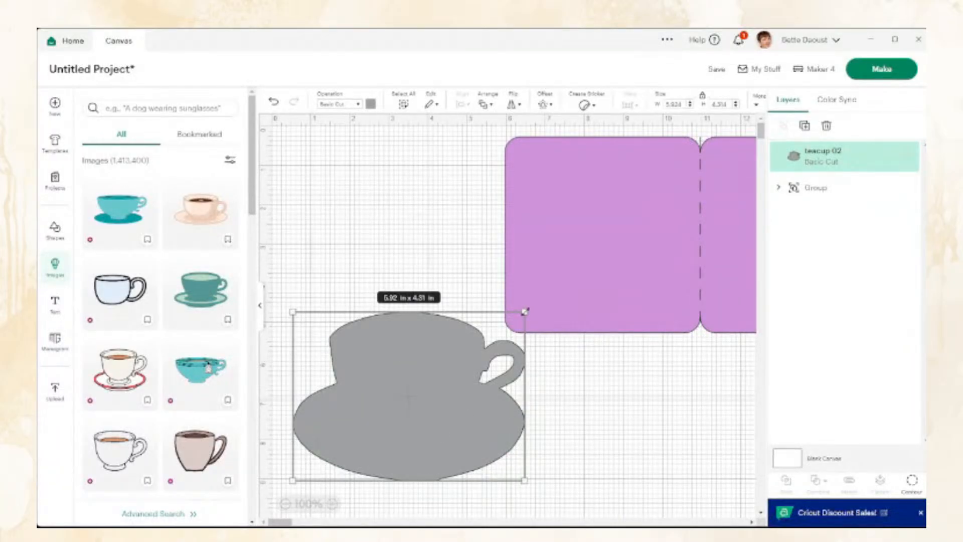
Shrink the teacup to about 2.73 by 1.99 inches and place it in the lower-left corner of the card base.
left_click_drag(525, 311, 399, 438)
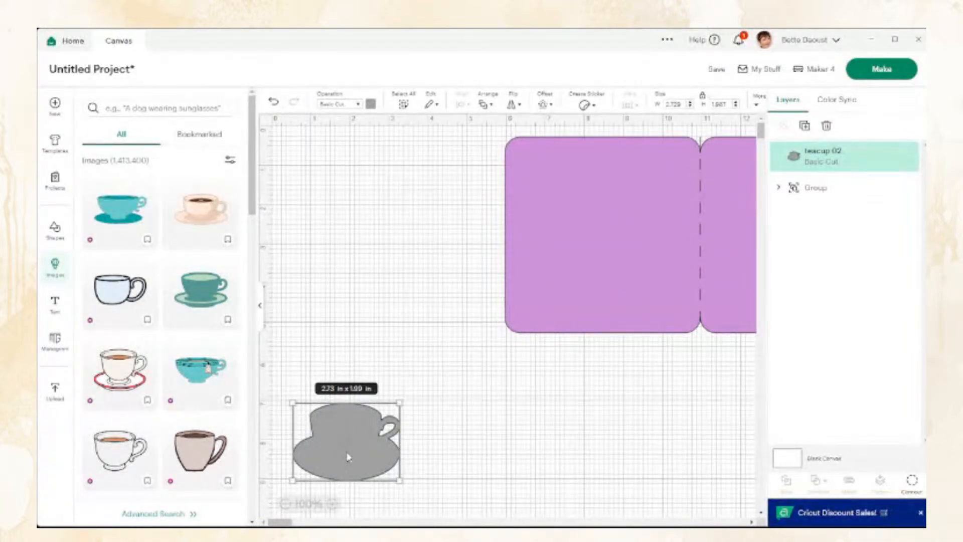
left_click_drag(348, 456, 570, 300)
Change the teacup's operation to Pen and set its Fine Point (0.4mm) pen color to Raspberry.
left_click(338, 107)
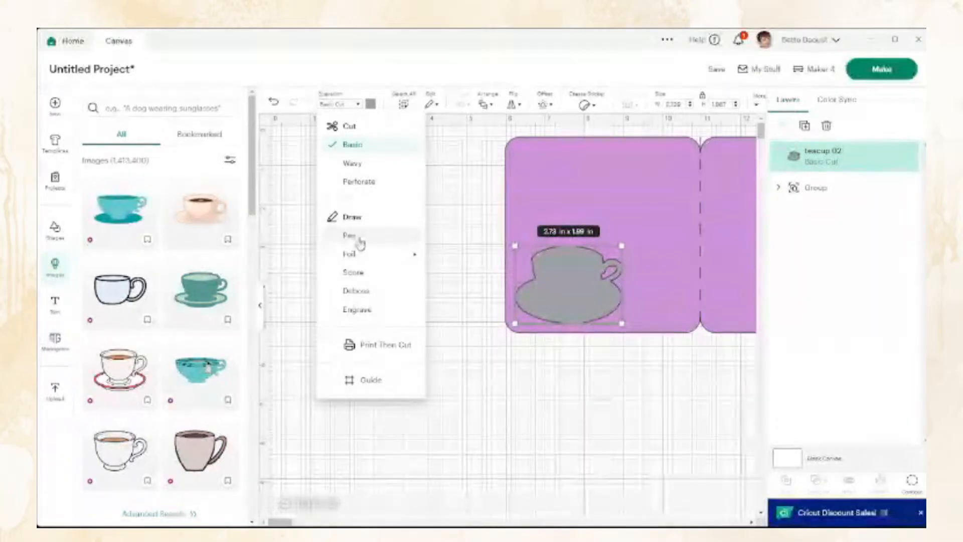
left_click(354, 235)
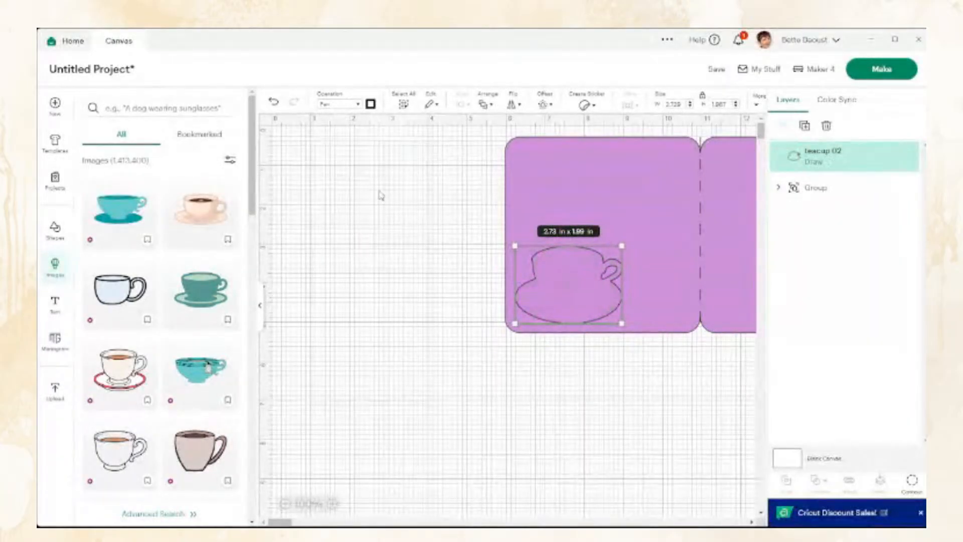
left_click(370, 104)
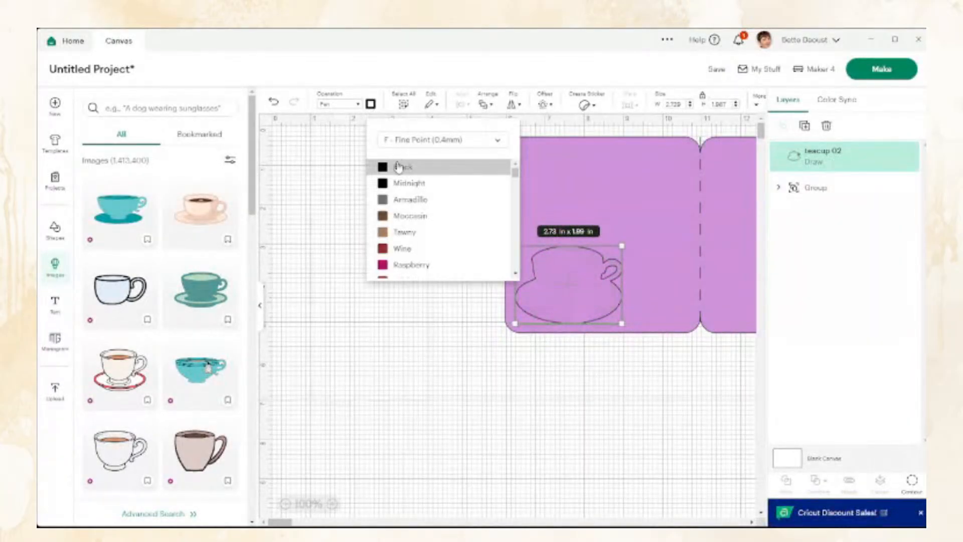
left_click(411, 265)
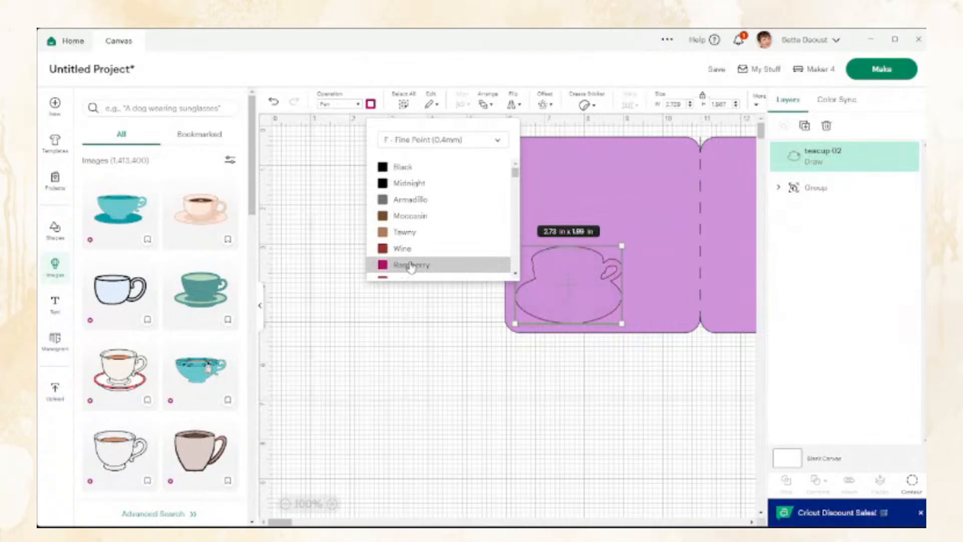
left_click(473, 385)
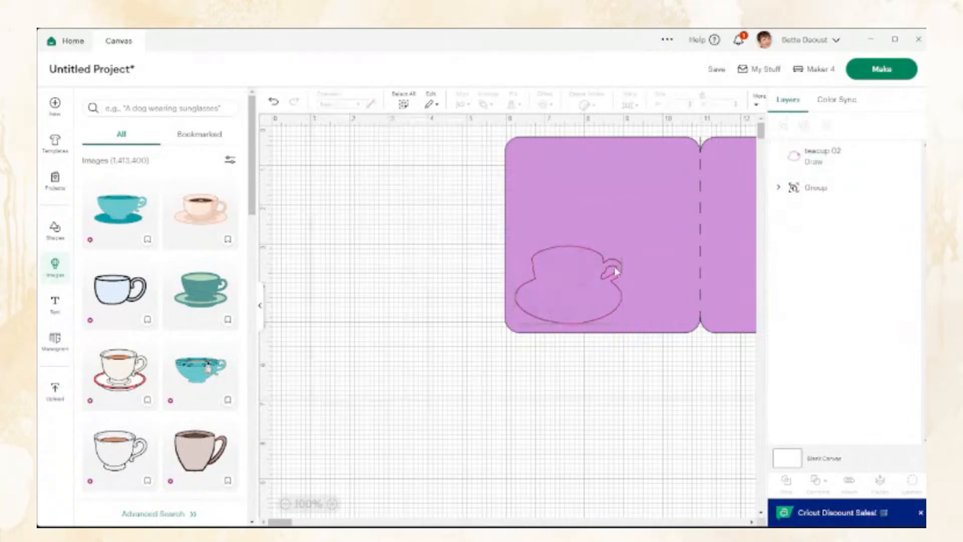
Shrink the teacup outline on the card base to about 1.77 by 1.29 inches.
left_click(599, 290)
left_click_drag(617, 249, 581, 290)
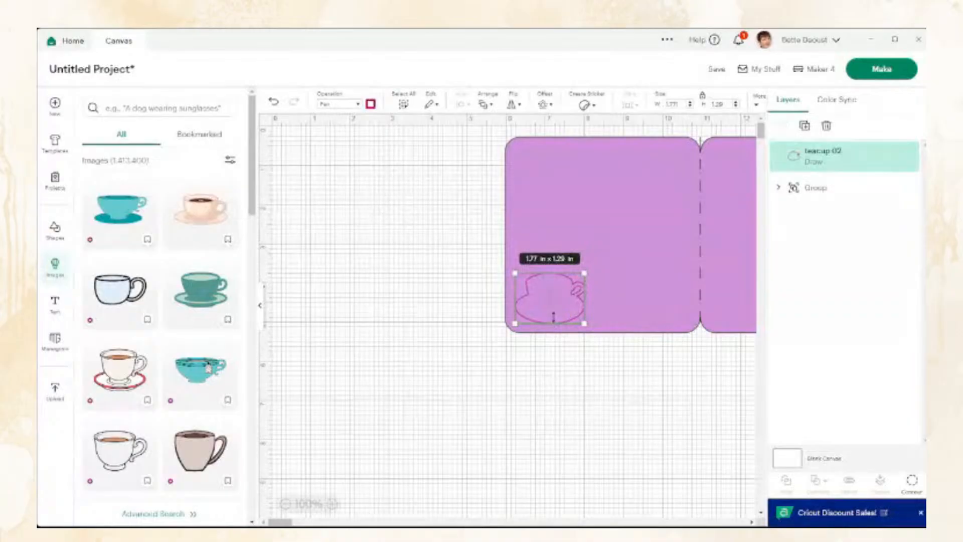
left_click(507, 407)
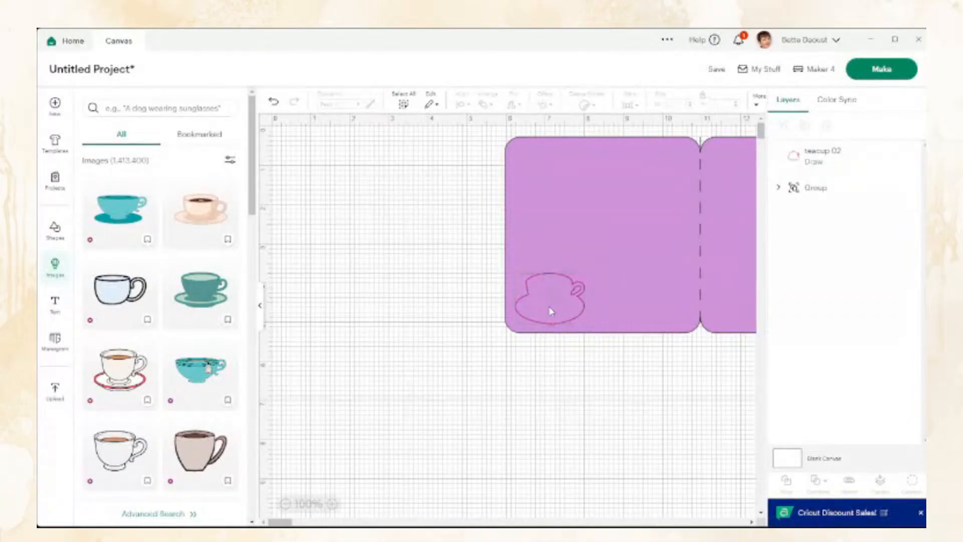
Move the teacup off the card base to the canvas's upper-left area and set its operation to Print Then Cut.
left_click_drag(550, 312, 336, 194)
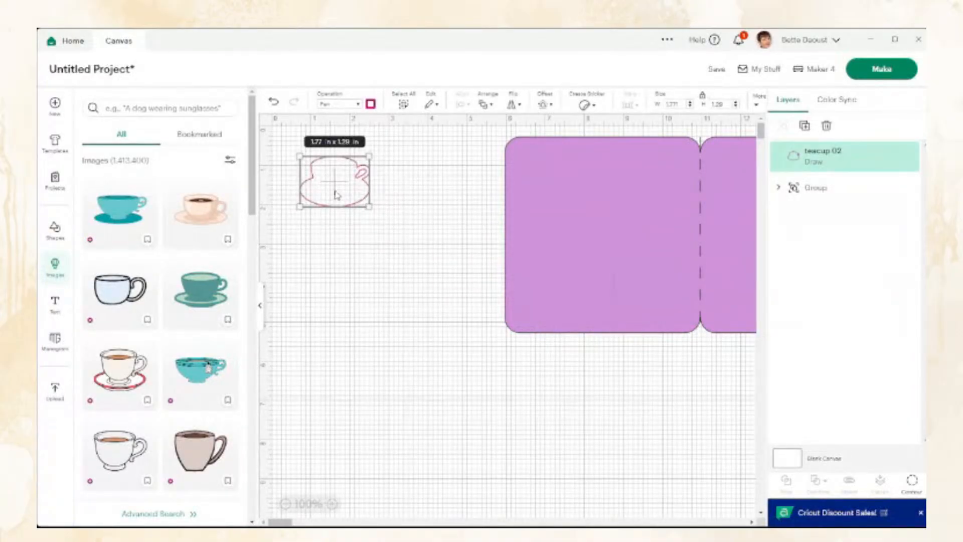
left_click(335, 108)
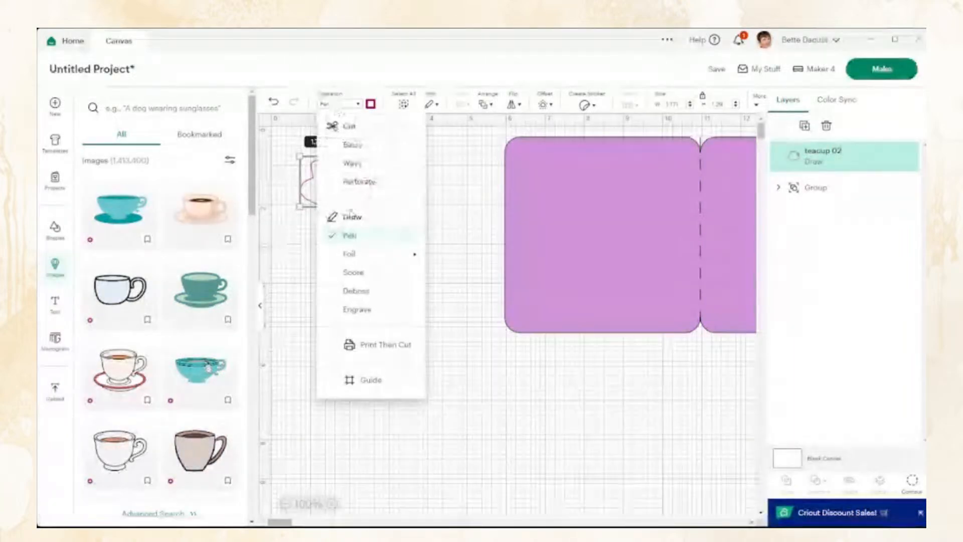
left_click(371, 345)
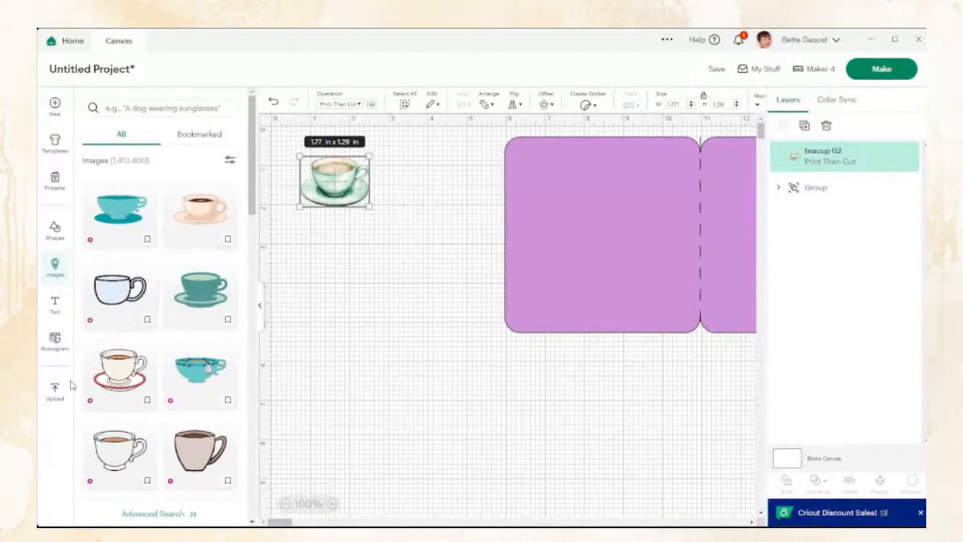
Add the standing robin silhouette from the uploaded images to the canvas and shift it partly off the card base.
left_click(55, 391)
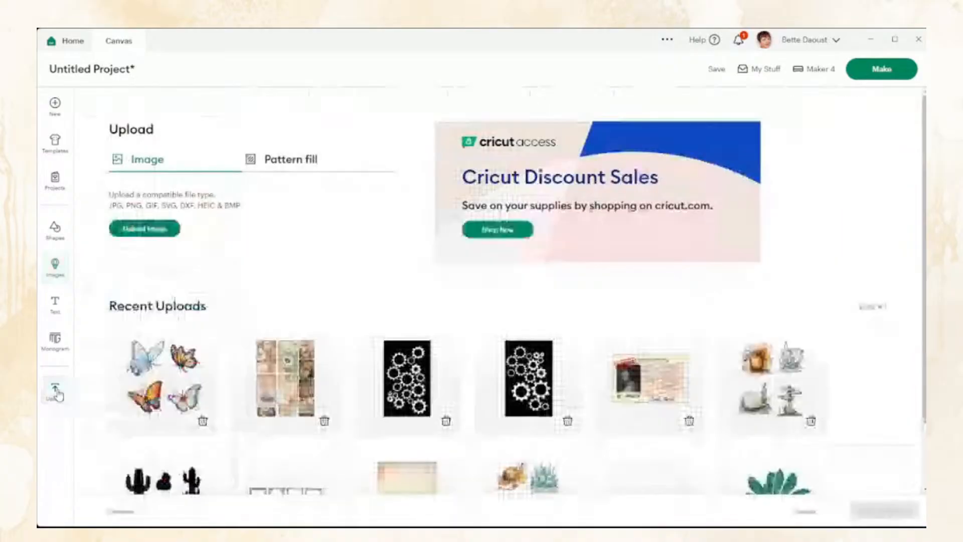
left_click(870, 306)
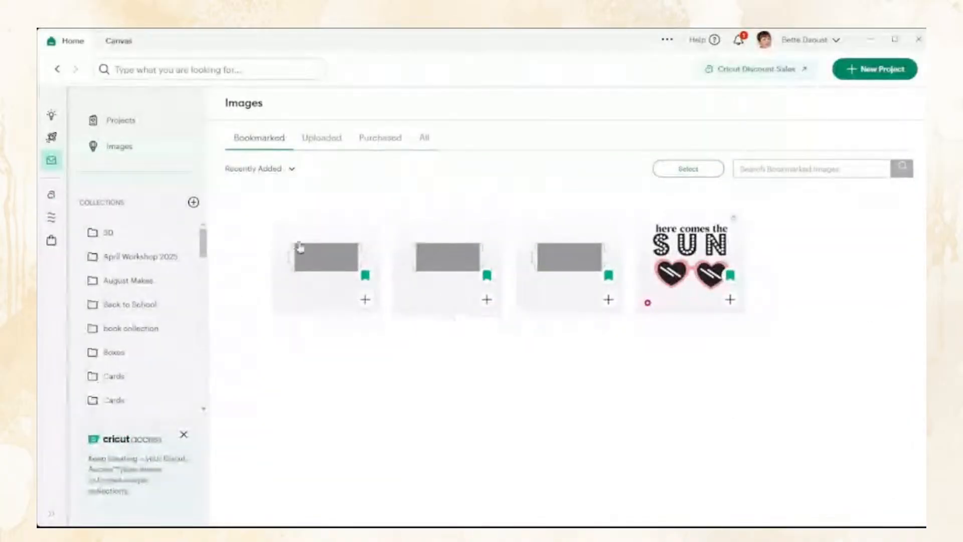
left_click(311, 142)
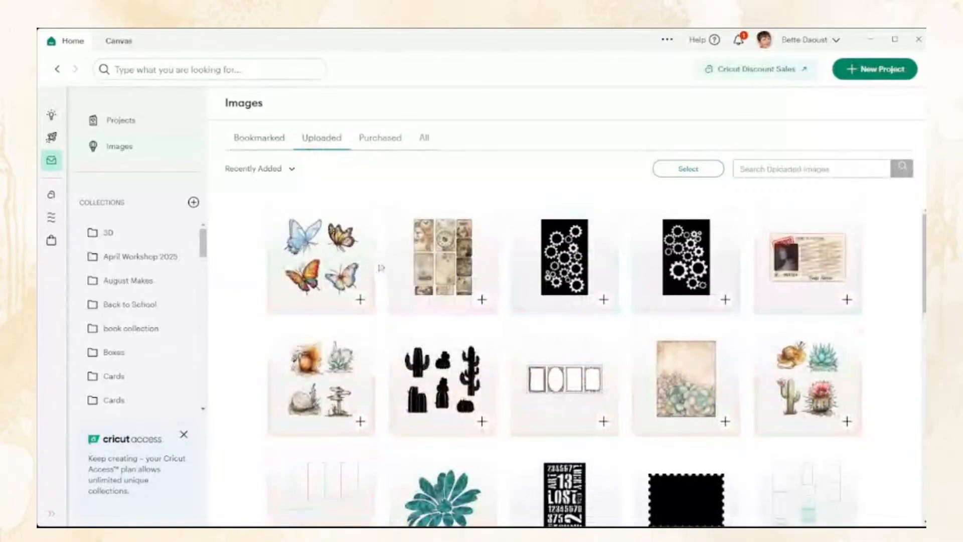
scroll(374, 273, "down", 2)
scroll(374, 272, "down", 5)
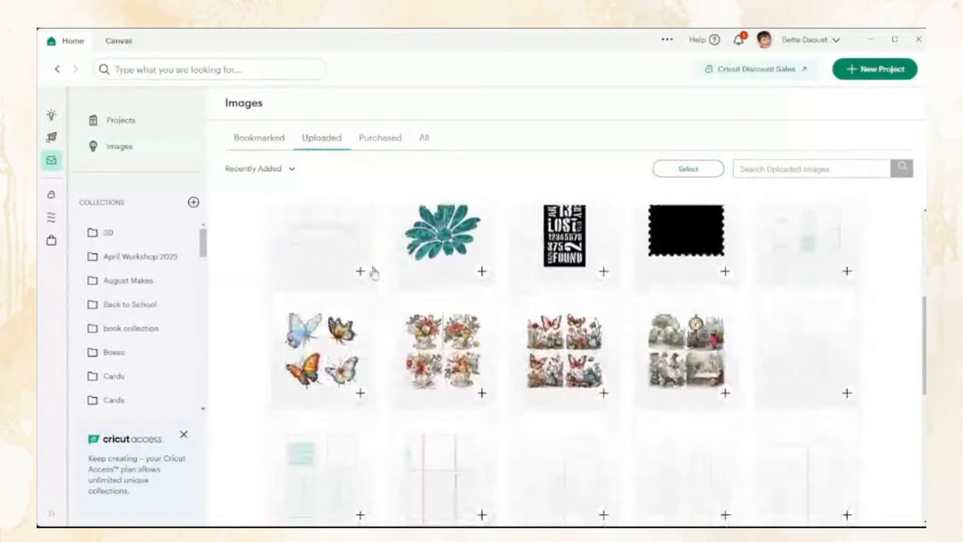
scroll(374, 274, "down", 6)
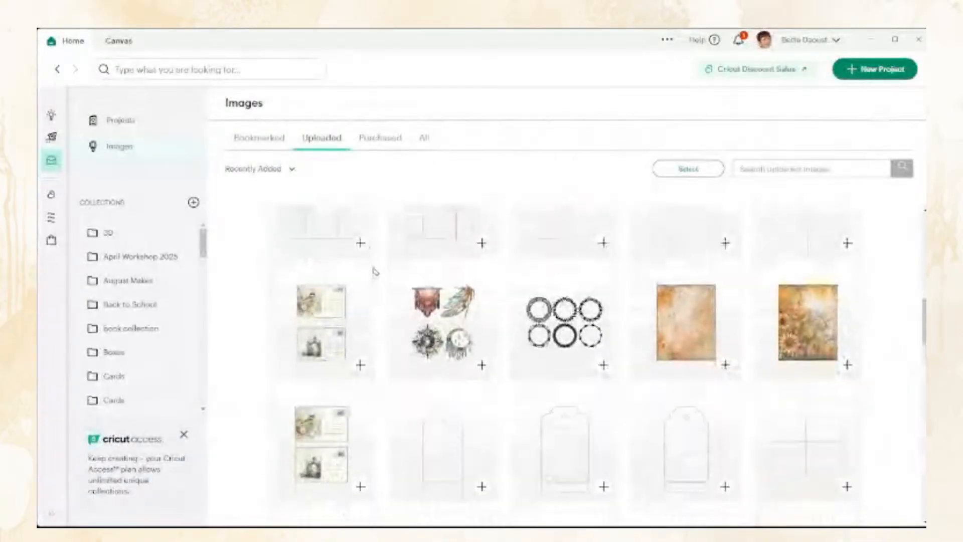
scroll(375, 274, "down", 4)
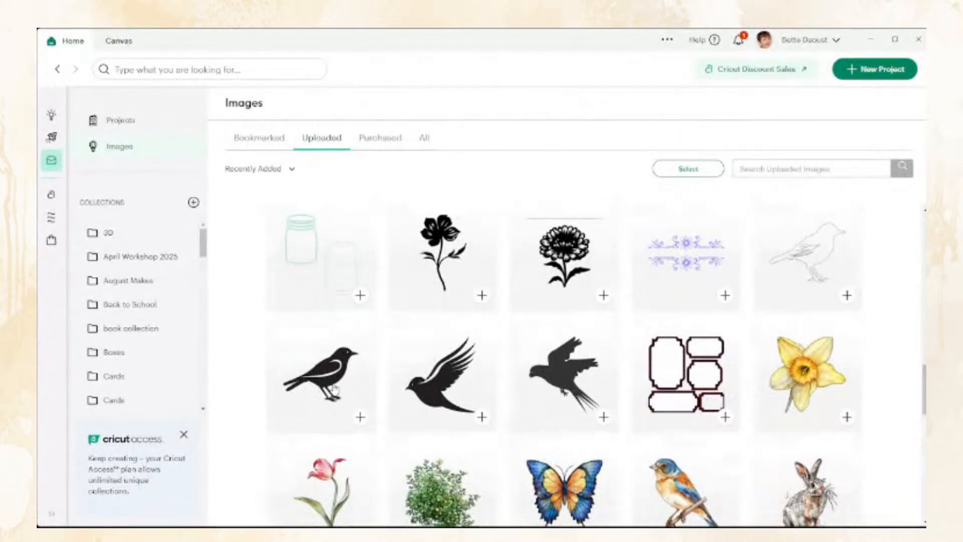
left_click(360, 417)
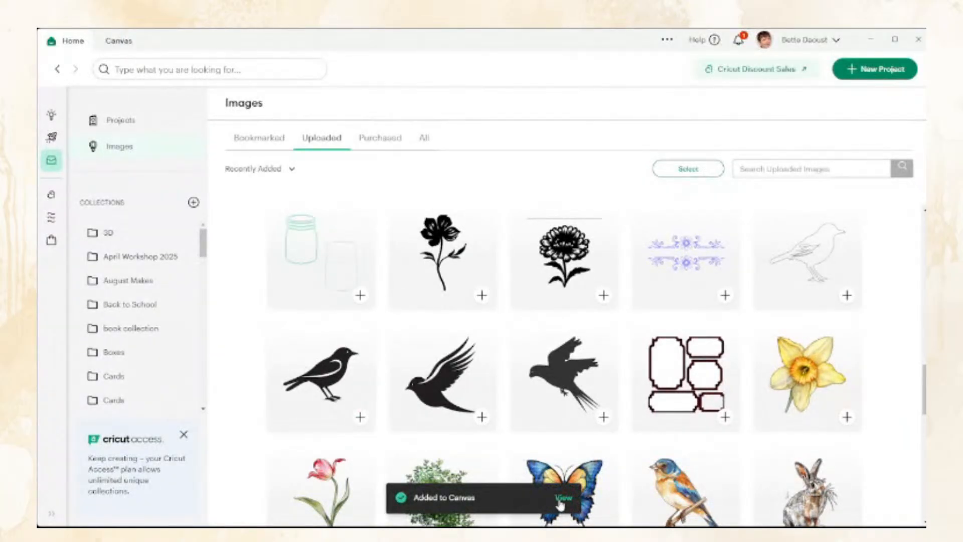
left_click(560, 501)
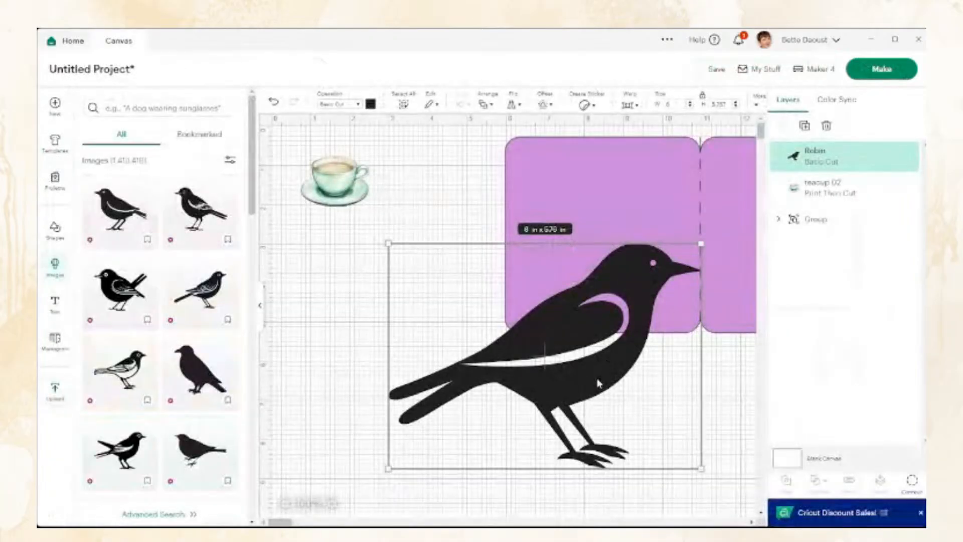
left_click_drag(602, 379, 537, 384)
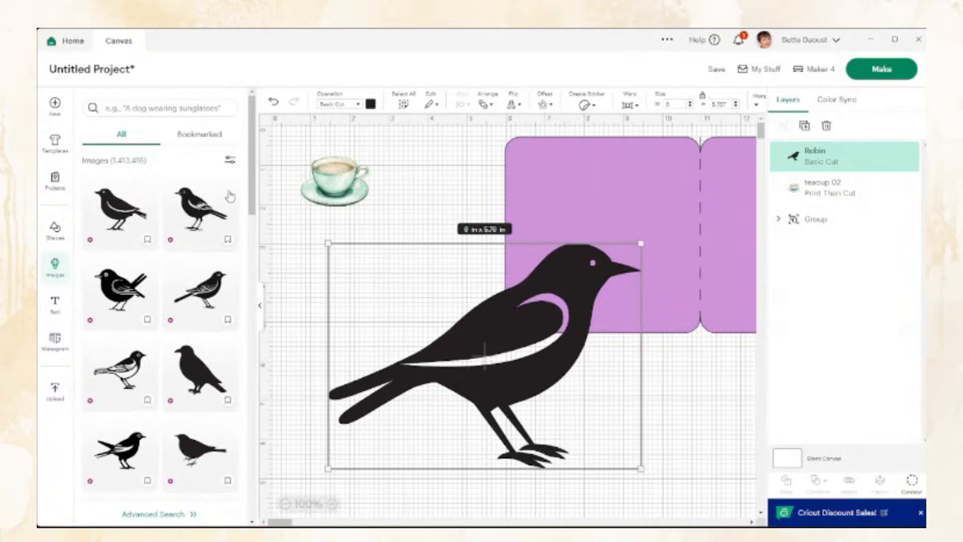
Browse the suggested bird images in the image library for silhouettes similar to the robin.
scroll(184, 303, "down", 5)
scroll(182, 304, "down", 8)
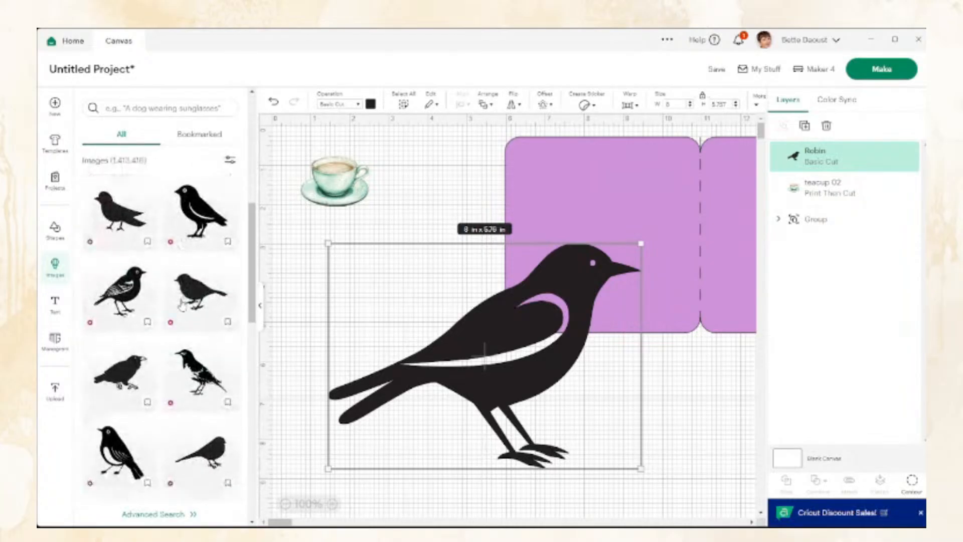
scroll(179, 305, "down", 8)
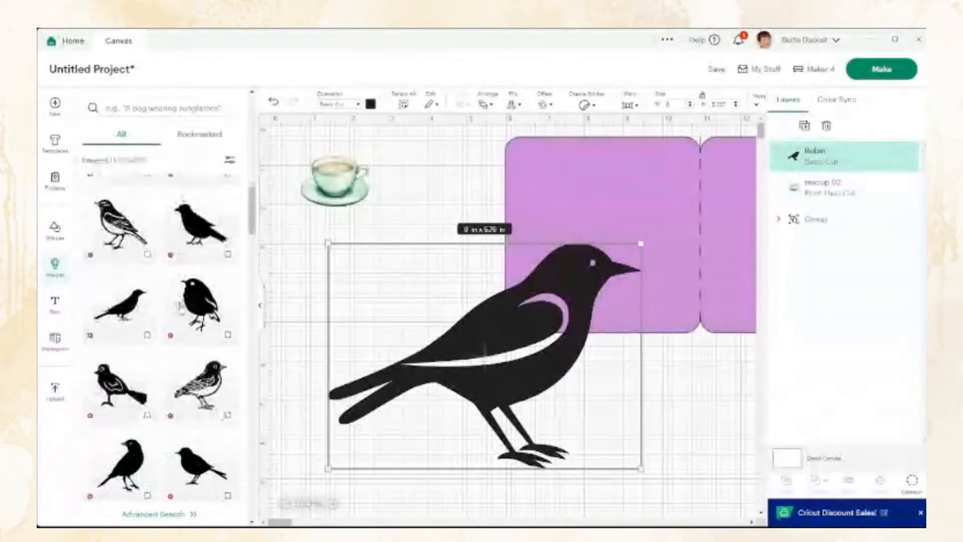
scroll(180, 306, "down", 8)
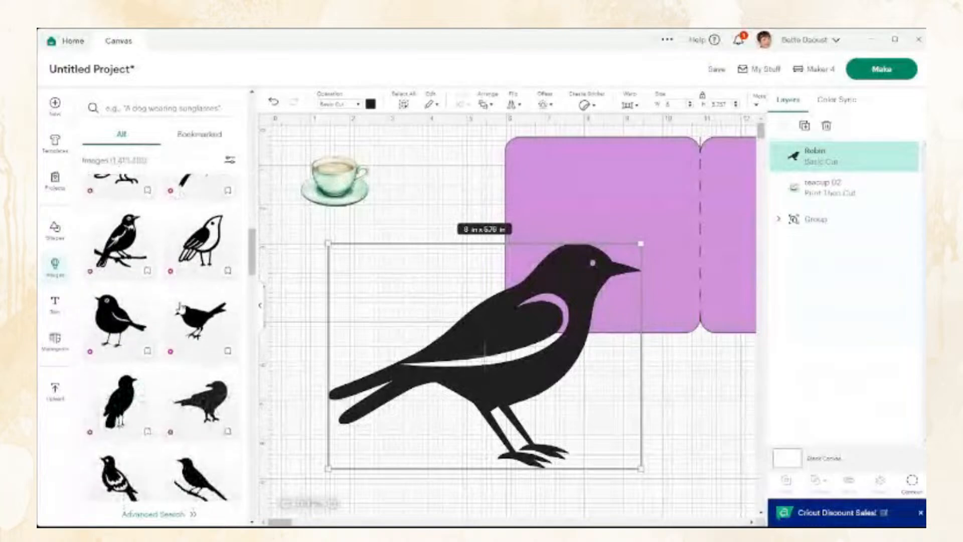
scroll(180, 309, "down", 8)
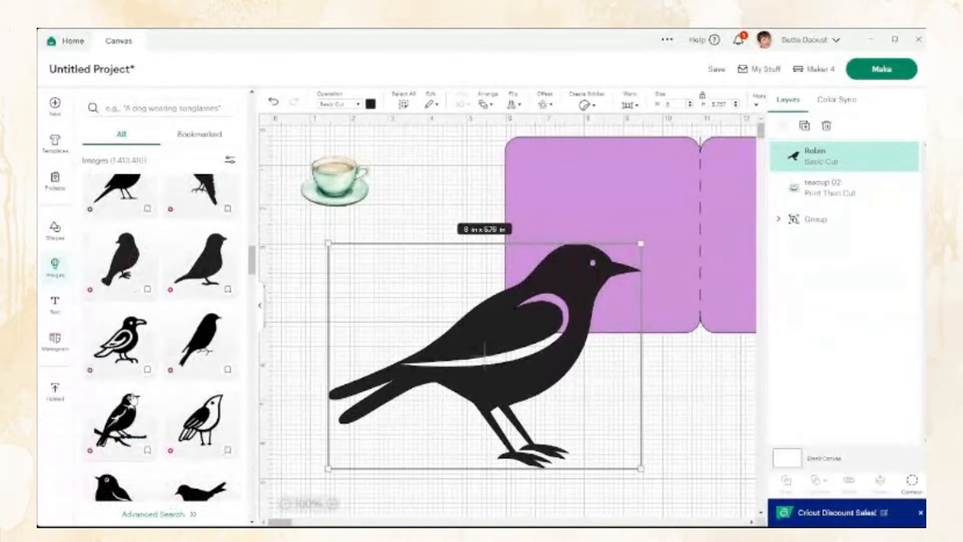
scroll(180, 309, "down", 6)
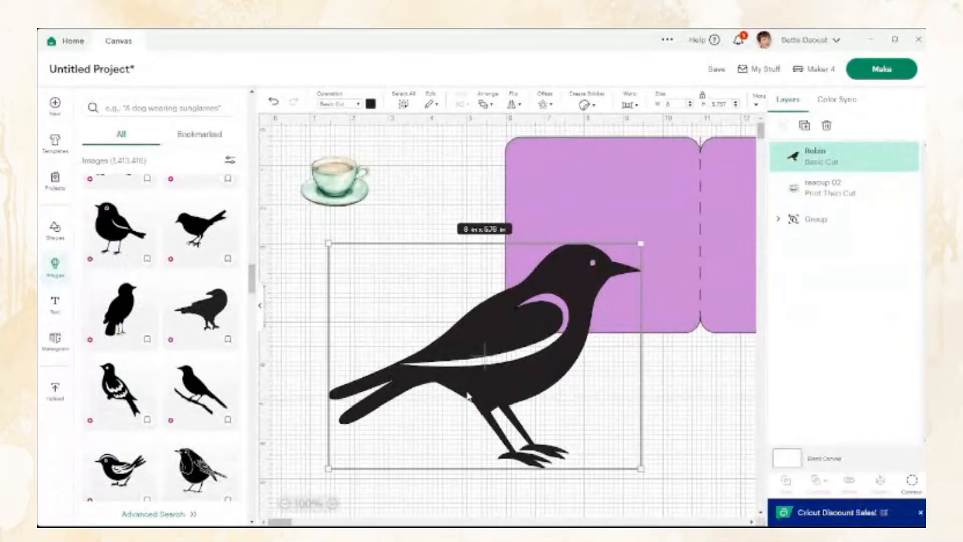
scroll(206, 396, "down", 8)
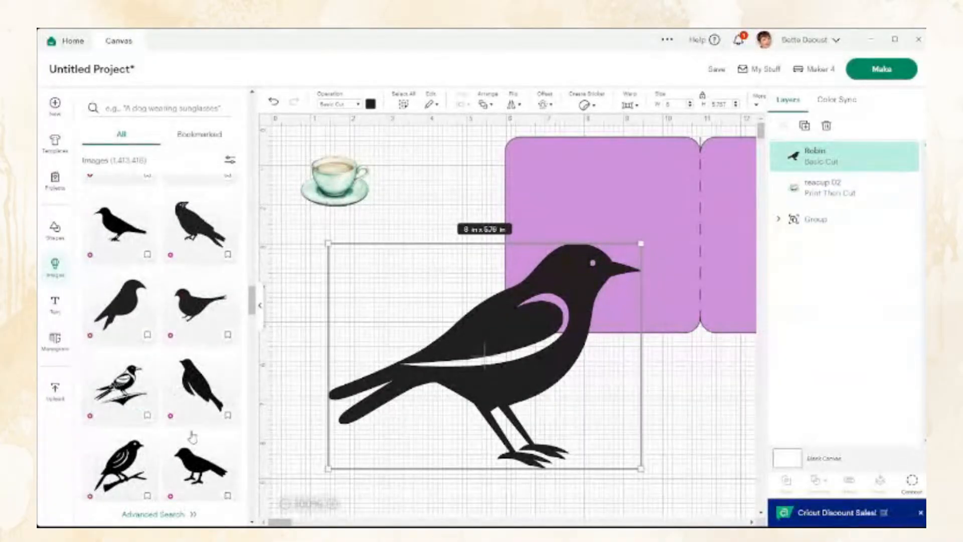
scroll(189, 438, "down", 4)
scroll(176, 399, "down", 5)
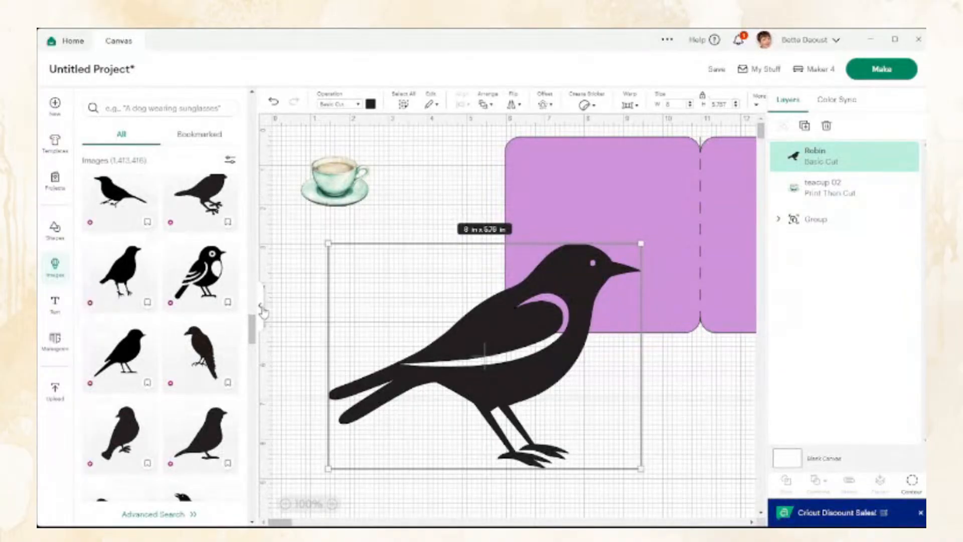
Shrink the robin to about 1.92 by 1.38 inches and place it in the lower-left corner of the card base.
left_click(262, 311)
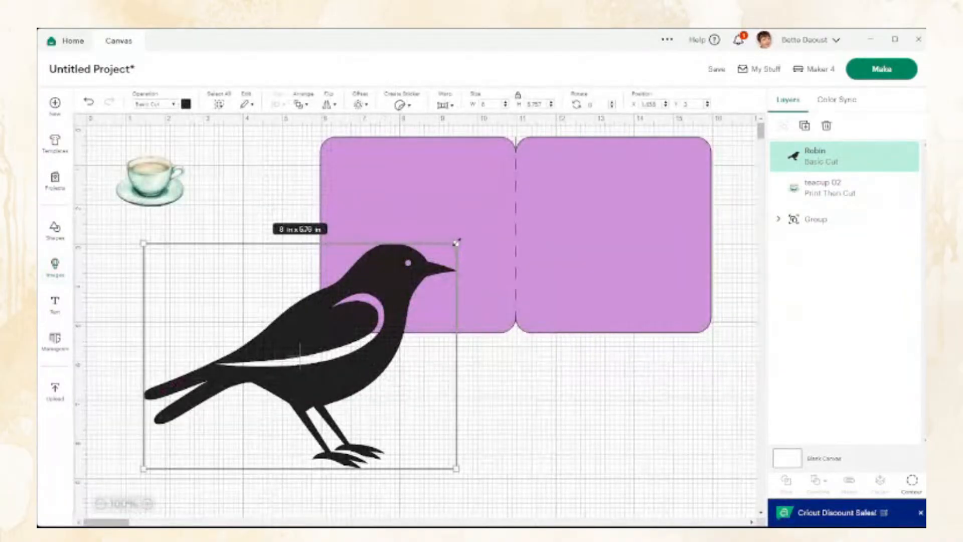
left_click_drag(456, 243, 197, 412)
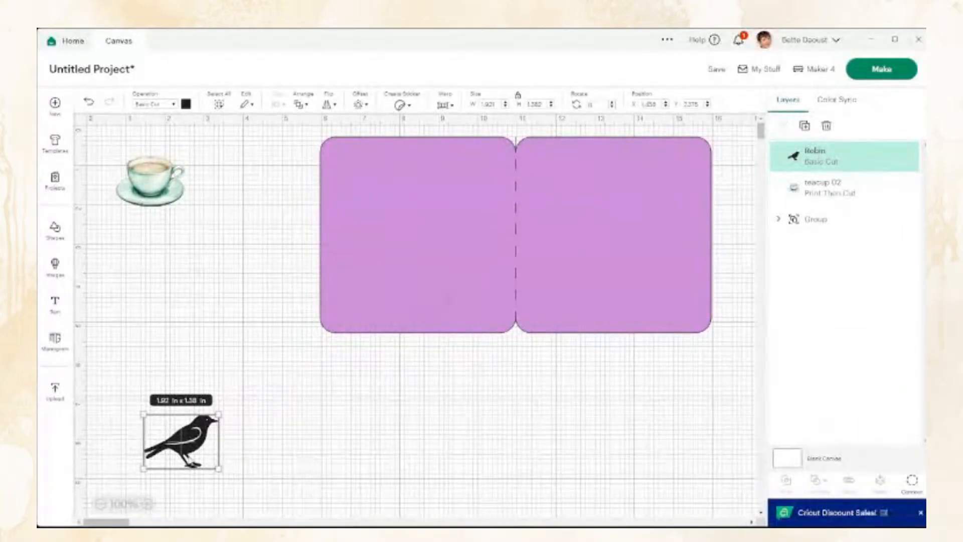
left_click_drag(192, 451, 376, 307)
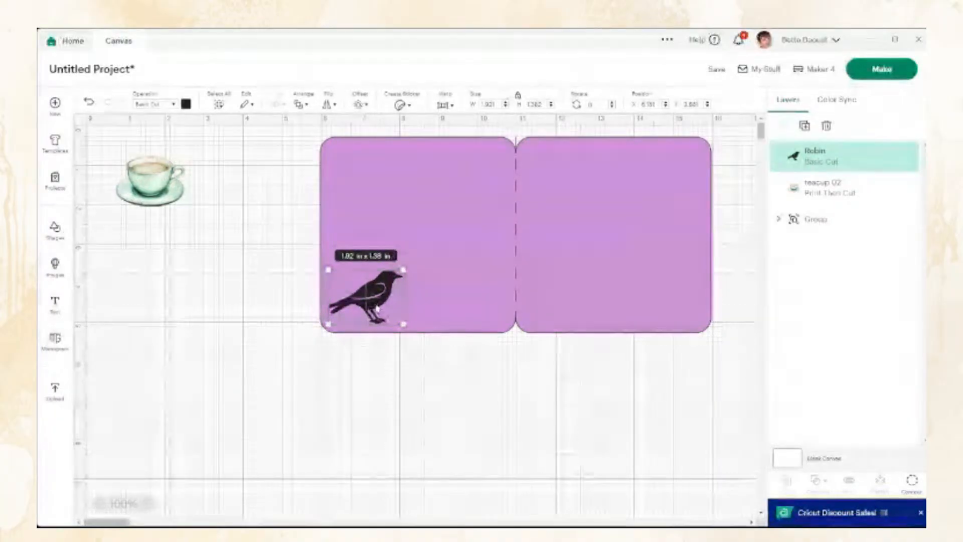
Change the robin's operation from Basic cut to Pen and deselect it.
left_click(174, 105)
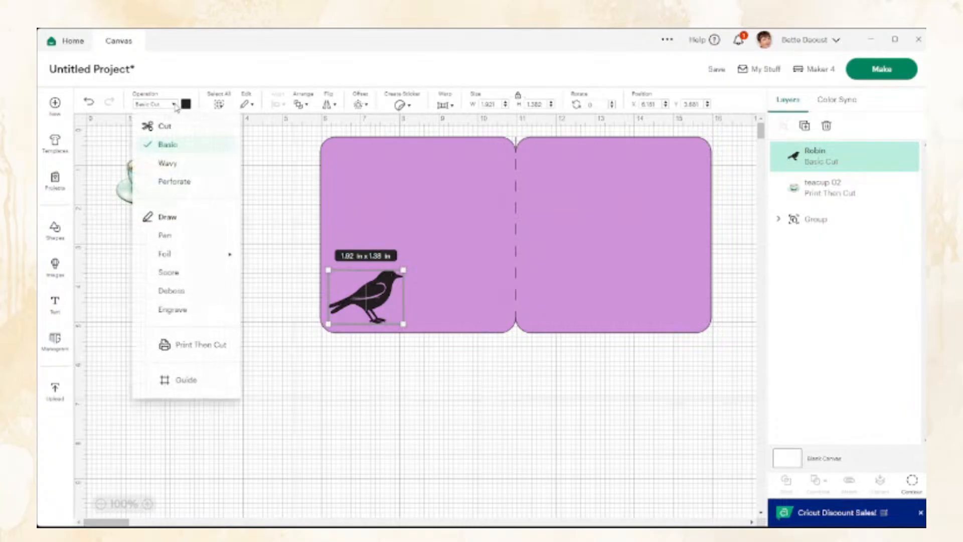
left_click(164, 236)
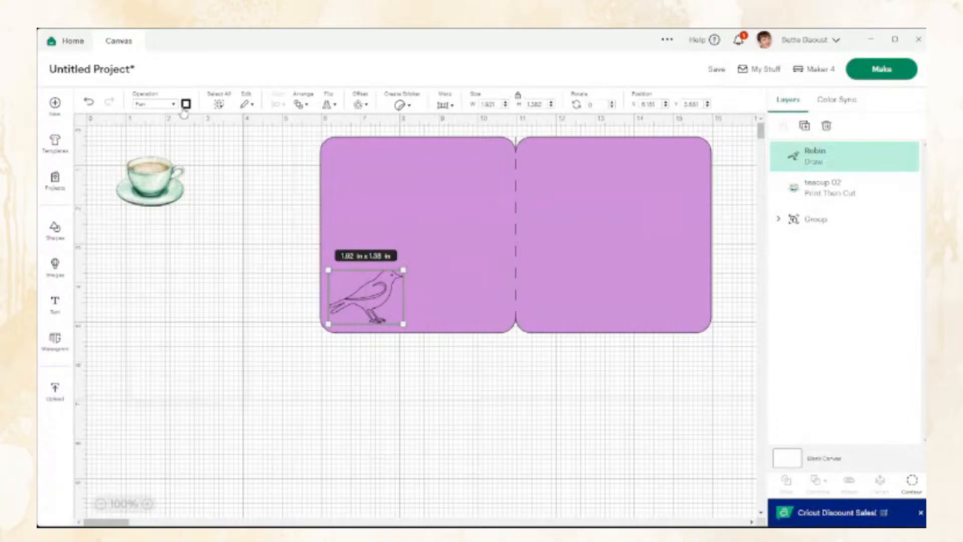
left_click(371, 352)
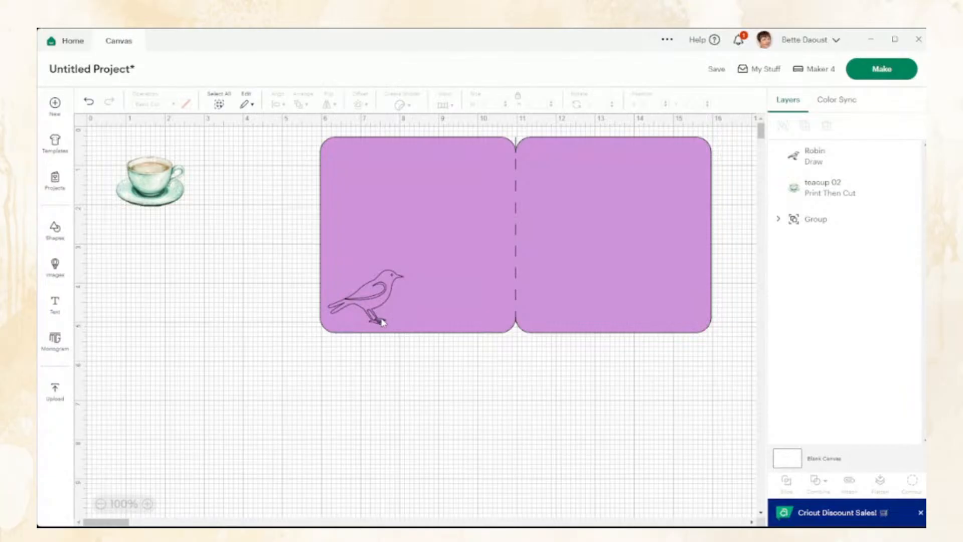
Move the robin outline off the card base to the area below the teacup and size it to about 1.88 by 1.35 inches.
left_click_drag(383, 295, 333, 404)
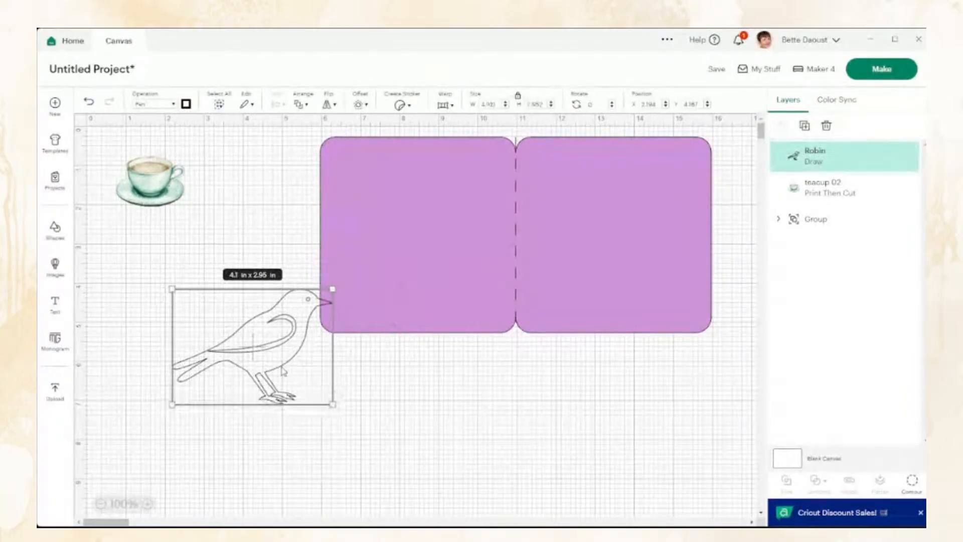
left_click_drag(284, 366, 236, 339)
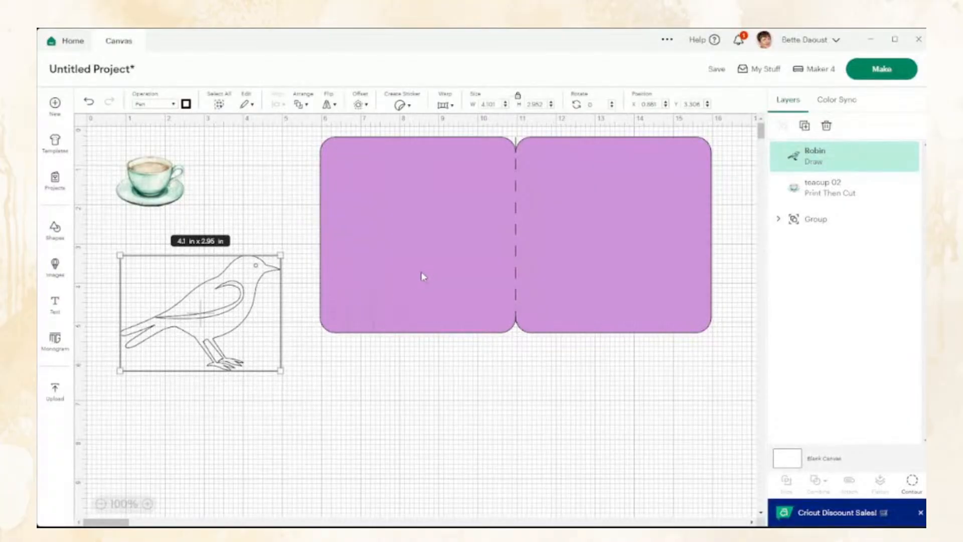
left_click_drag(281, 256, 162, 318)
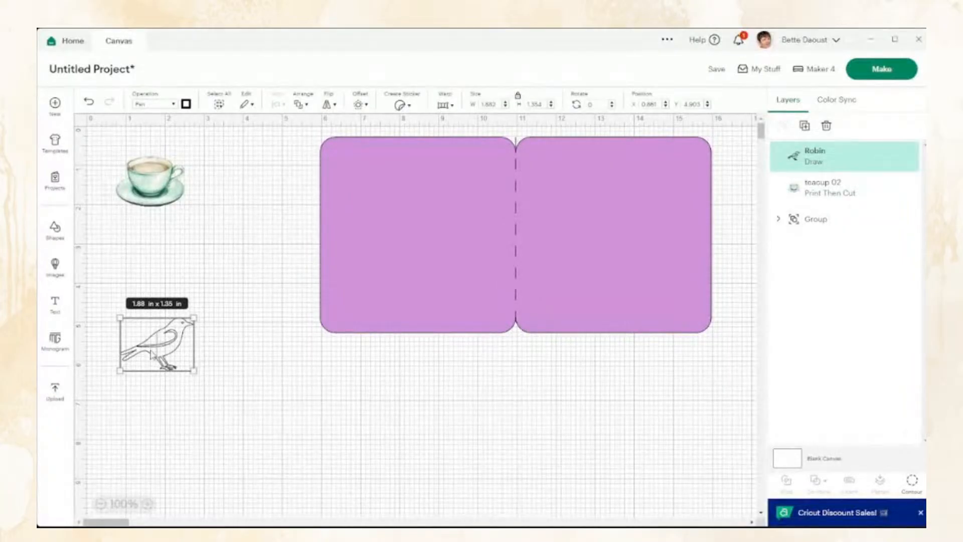
Duplicate the robin outline, place the copy between the teacup and the original, and set the copy's operation to Basic cut.
left_click_drag(155, 353, 239, 248)
left_click(152, 104)
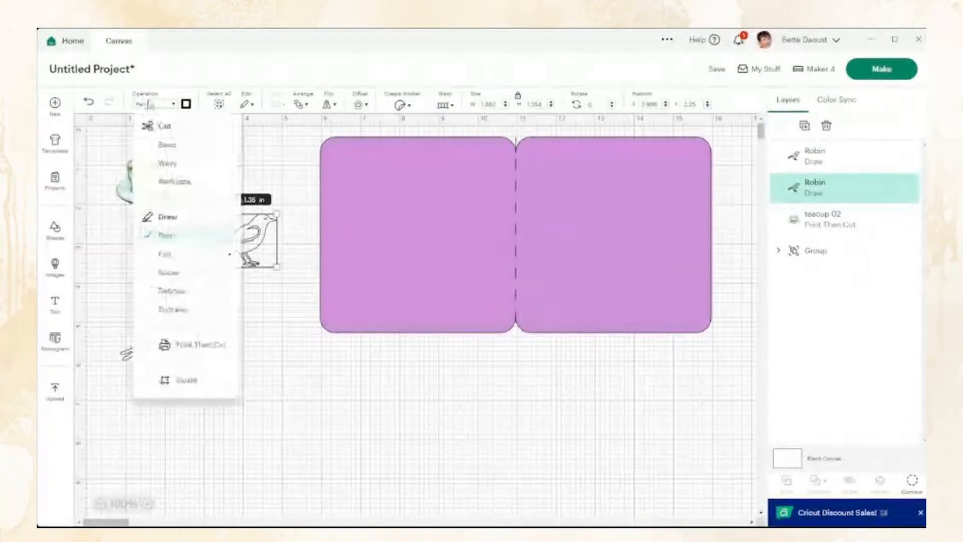
left_click(166, 145)
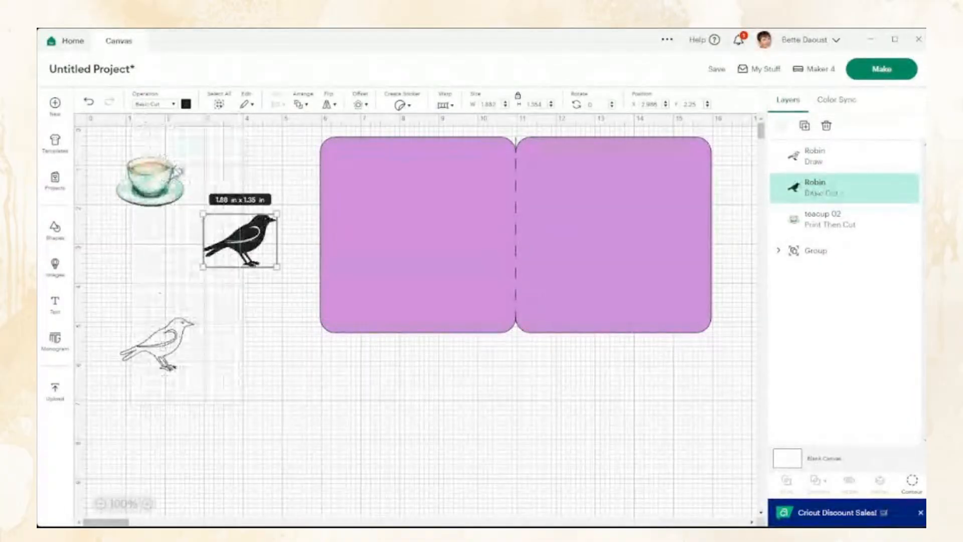
left_click(246, 307)
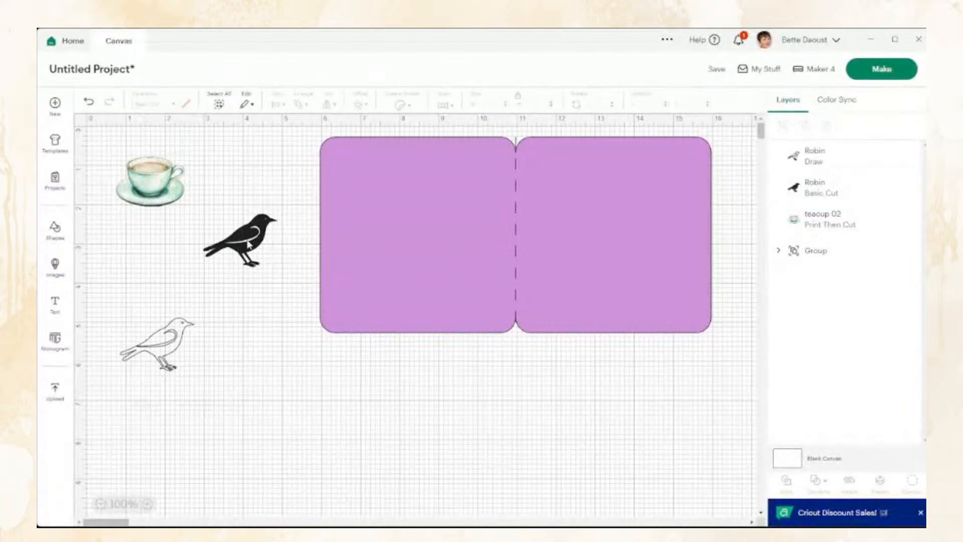
Move the solid robin directly below the teacup and apply a 0.069 inch offset with rounded corners.
left_click_drag(249, 239, 192, 248)
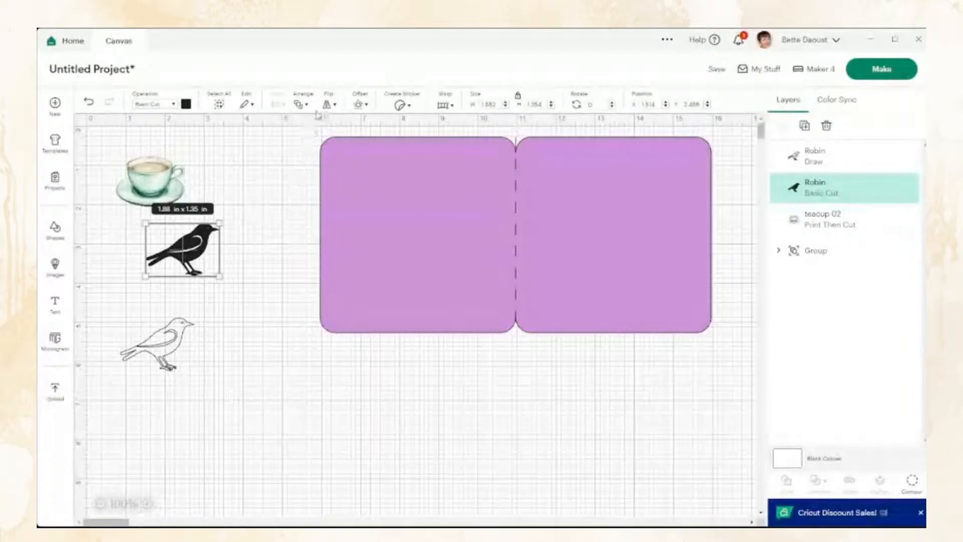
left_click(362, 107)
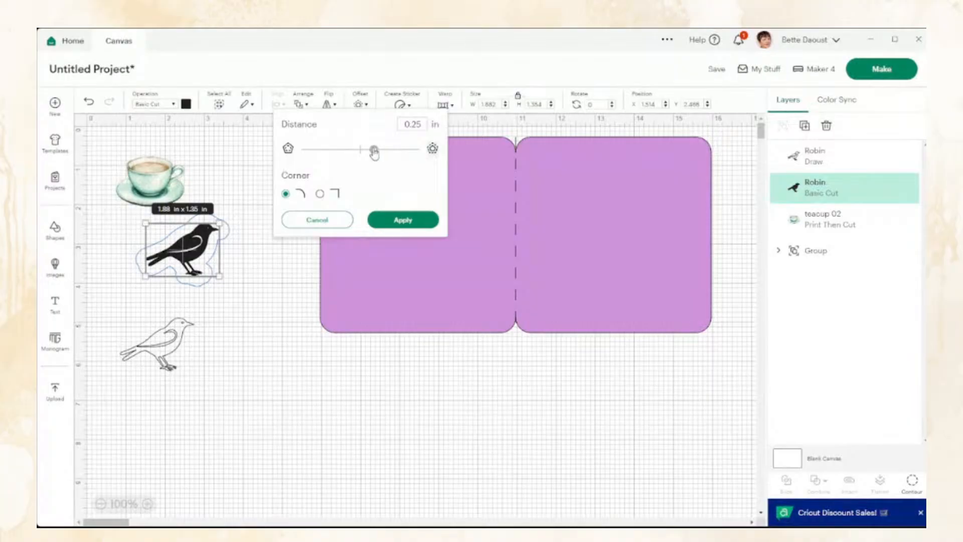
left_click_drag(374, 153, 364, 155)
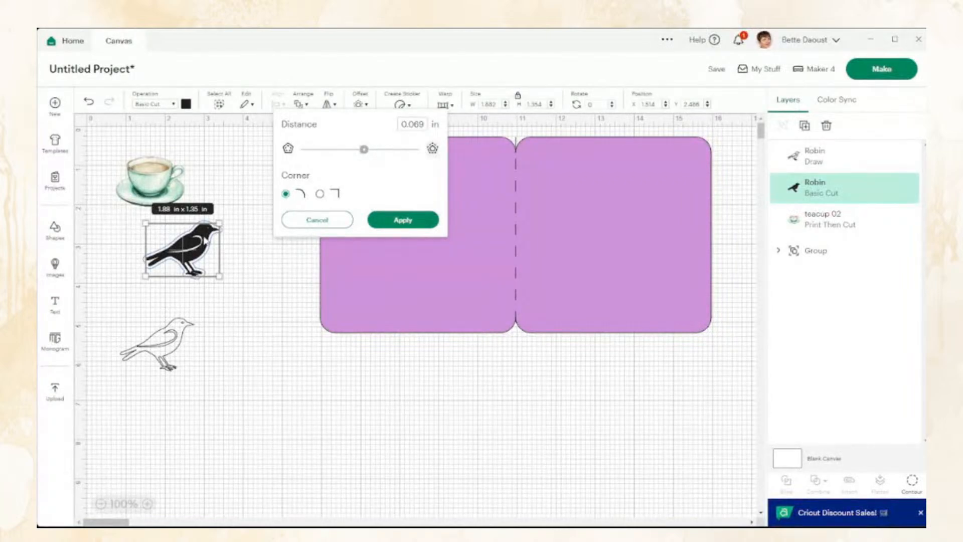
left_click(400, 223)
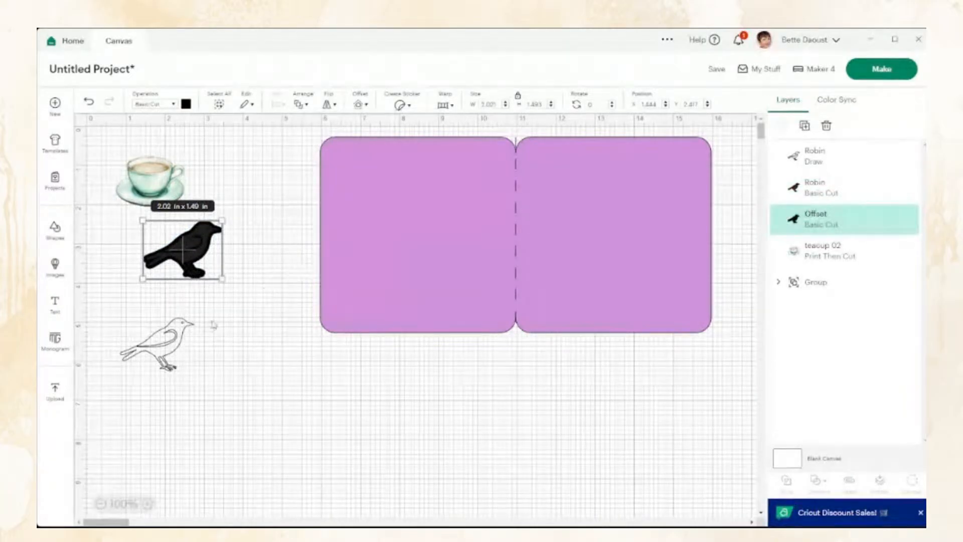
Select the solid robin together with its offset and weld them into a single silhouette.
left_click(105, 236)
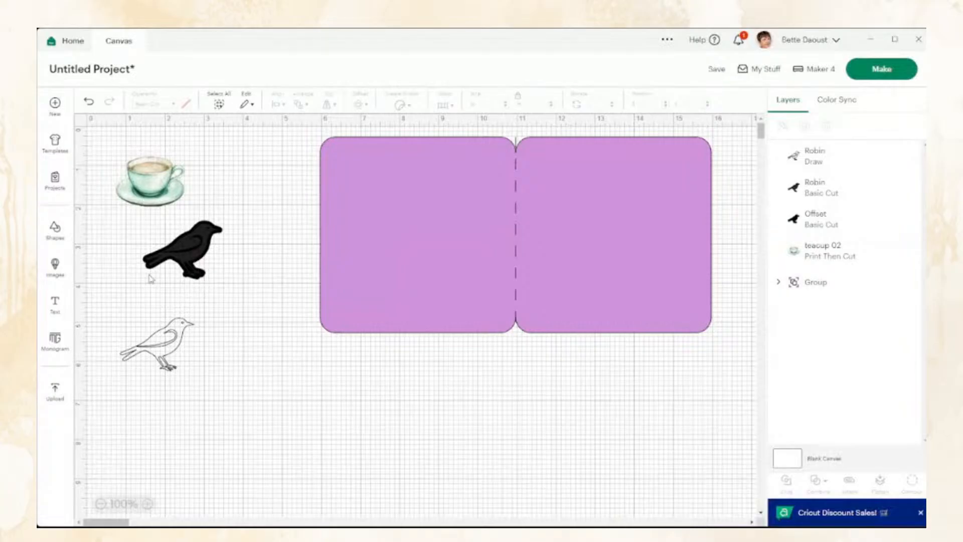
left_click_drag(126, 223, 234, 274)
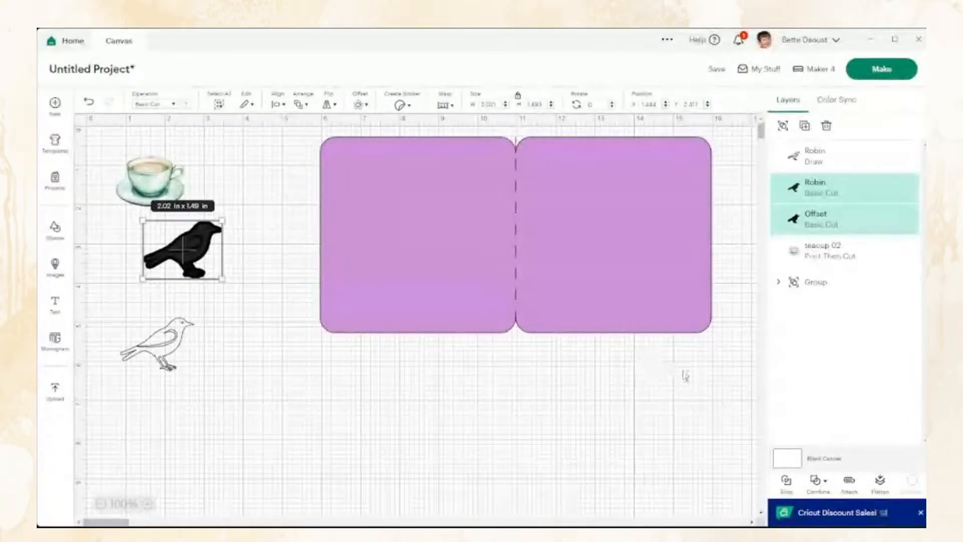
left_click(816, 481)
left_click(840, 367)
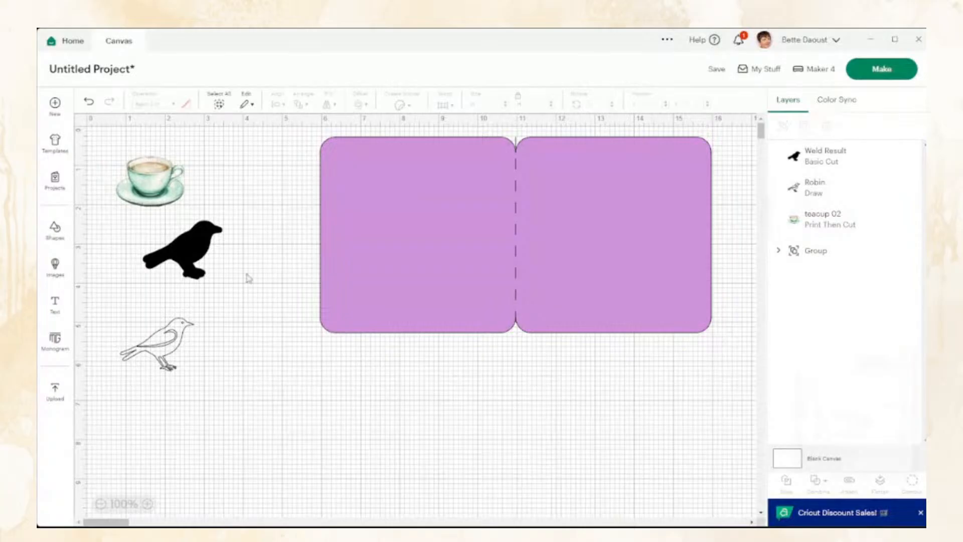
Try repositioning the welded robin silhouette and the robin outline closer together below the teacup.
left_click(199, 253)
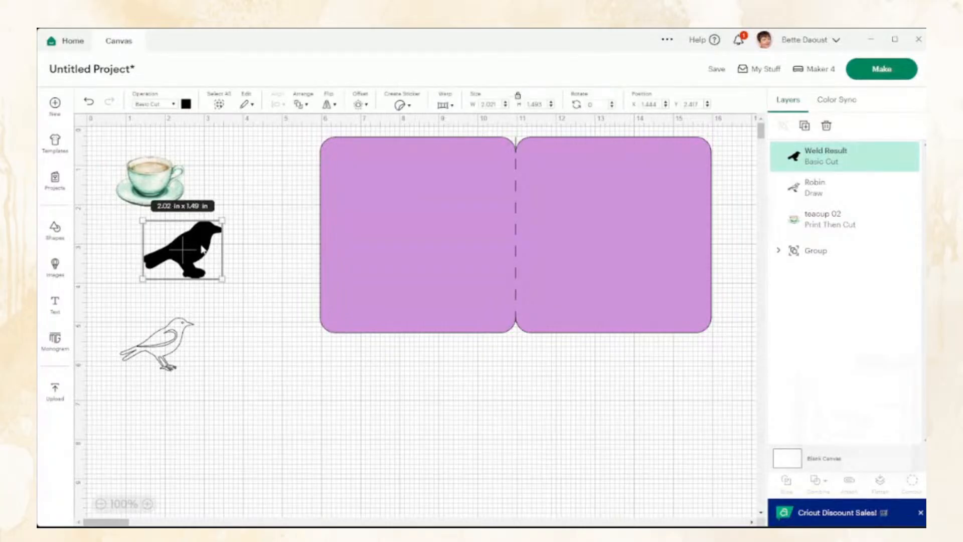
left_click_drag(203, 250, 194, 247)
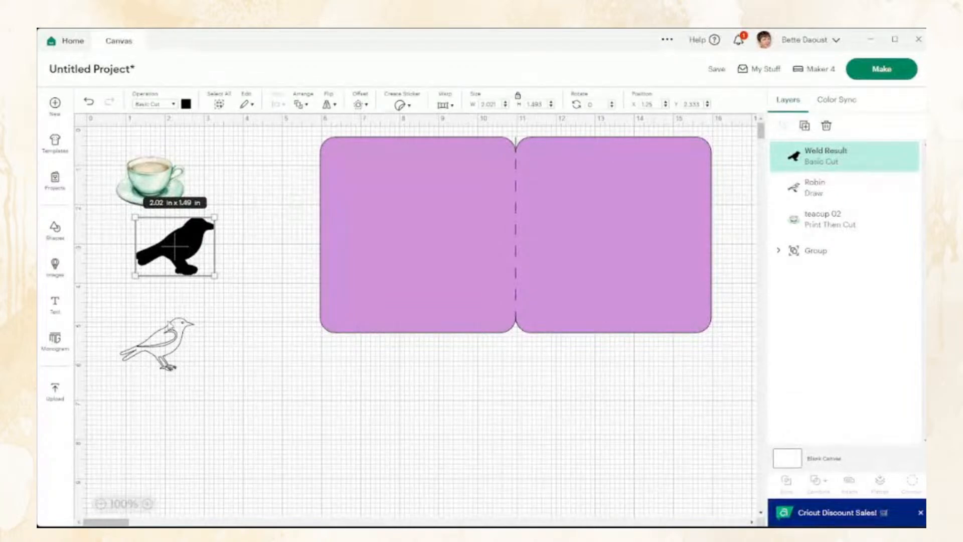
left_click(157, 346)
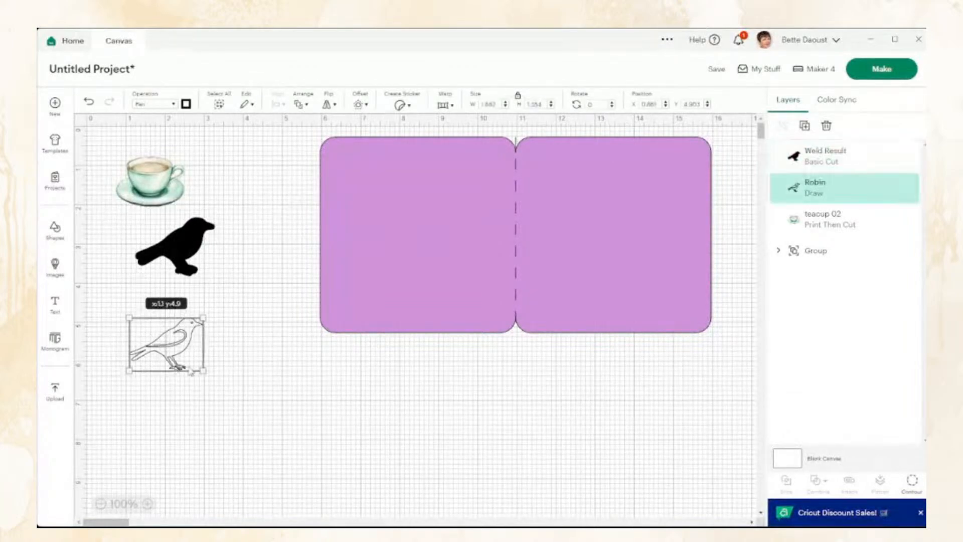
left_click_drag(157, 346, 206, 322)
left_click_drag(186, 247, 204, 245)
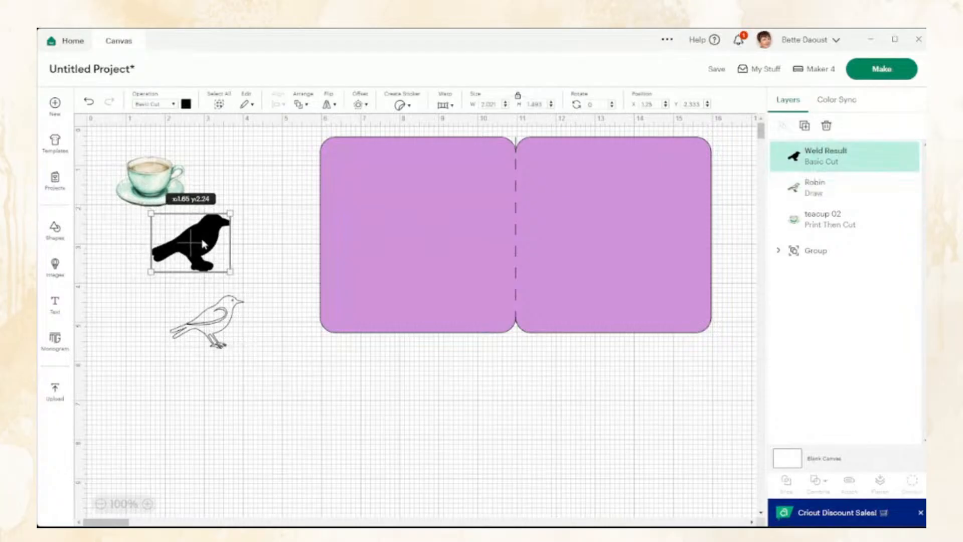
Undo the recent robin moves, the weld and the offset to restore the original solid robin.
left_click(89, 102)
left_click(88, 104)
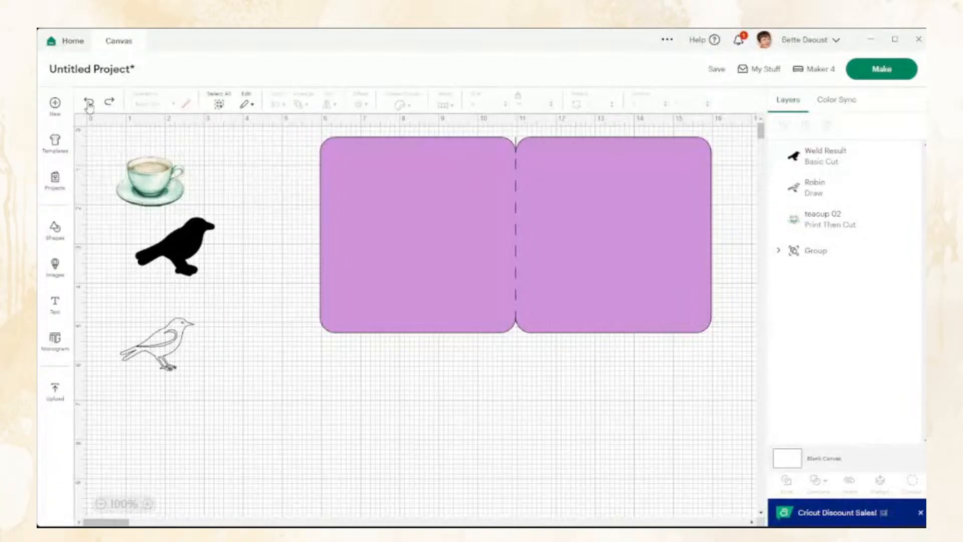
left_click(89, 104)
left_click(88, 105)
left_click(88, 104)
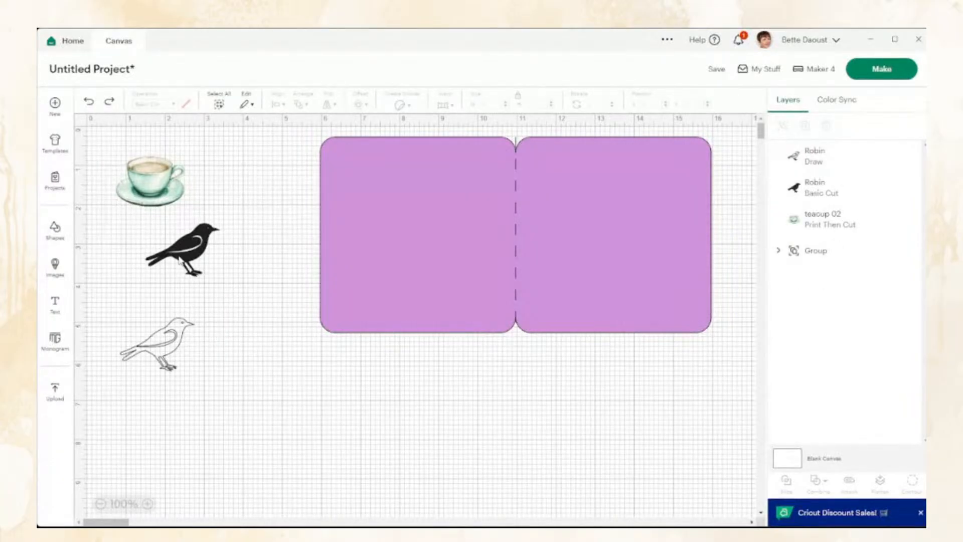
Resize the solid robin to about 1.69 by 1.22 inches and place it between the teacup and the robin outline.
left_click(180, 259)
left_click_drag(220, 222, 269, 187)
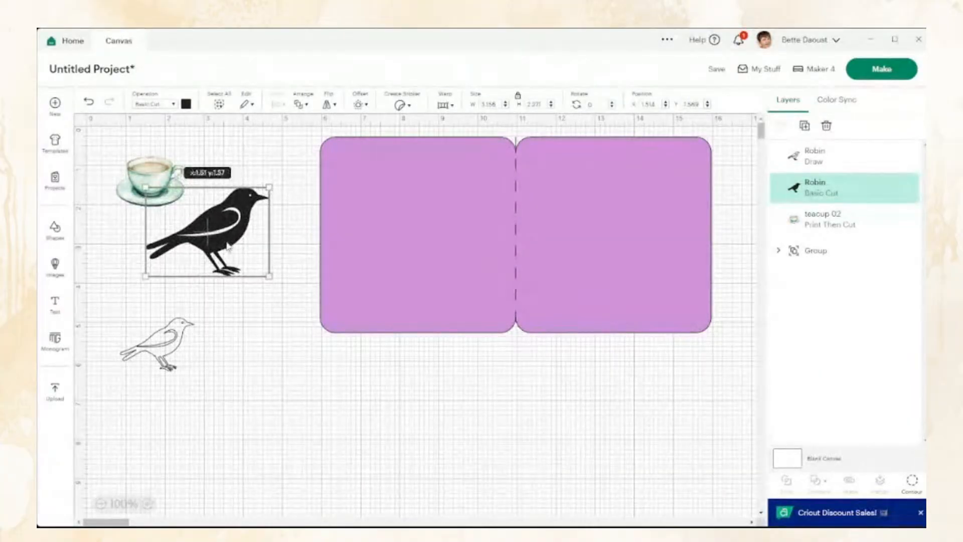
left_click_drag(225, 252, 272, 444)
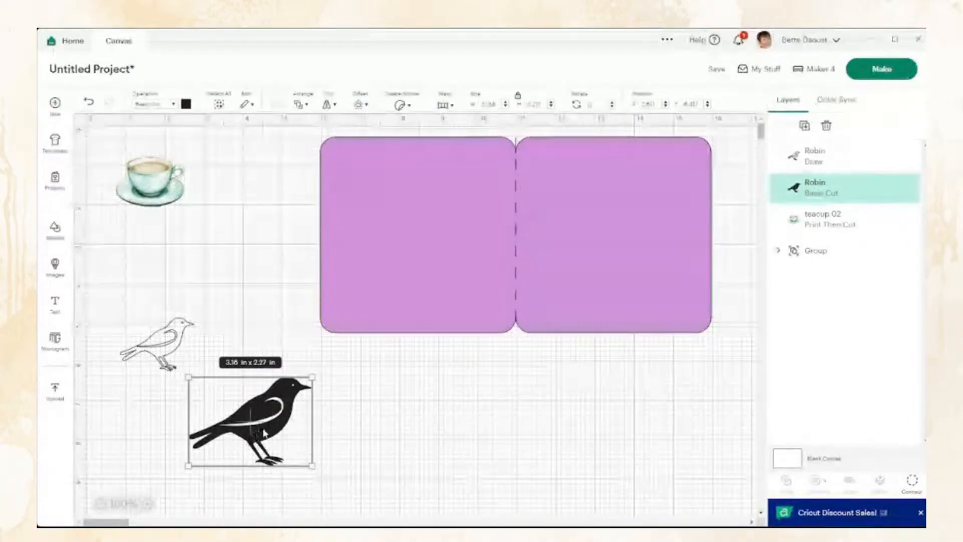
left_click_drag(262, 419, 217, 453)
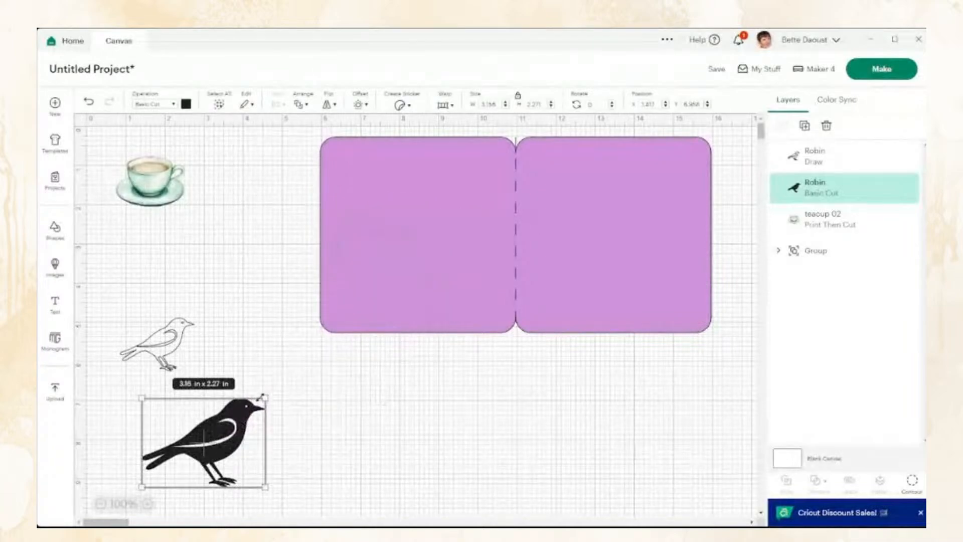
left_click_drag(265, 398, 207, 440)
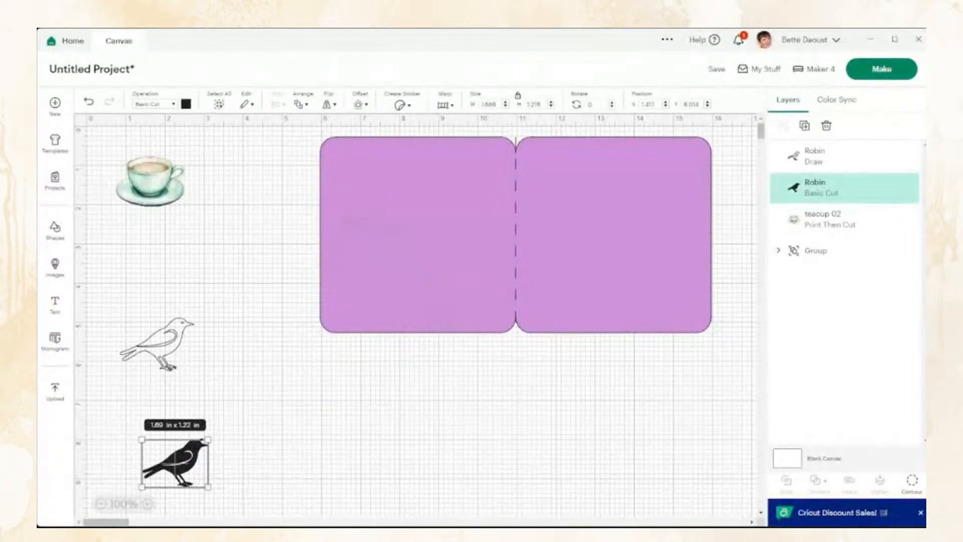
left_click_drag(185, 471, 175, 278)
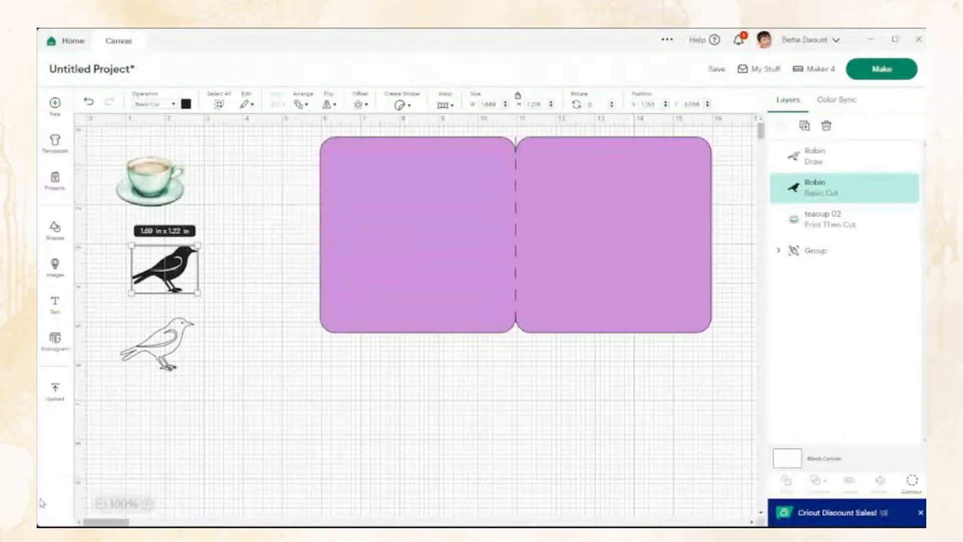
Search the image library for "flower" and insert the pink flower with cut-out petals and a round center.
left_click(57, 271)
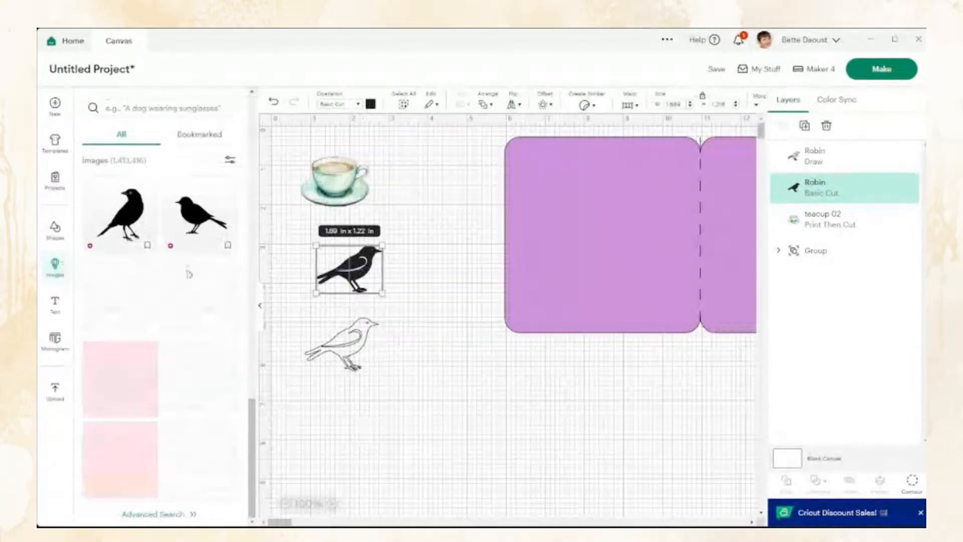
left_click(156, 108)
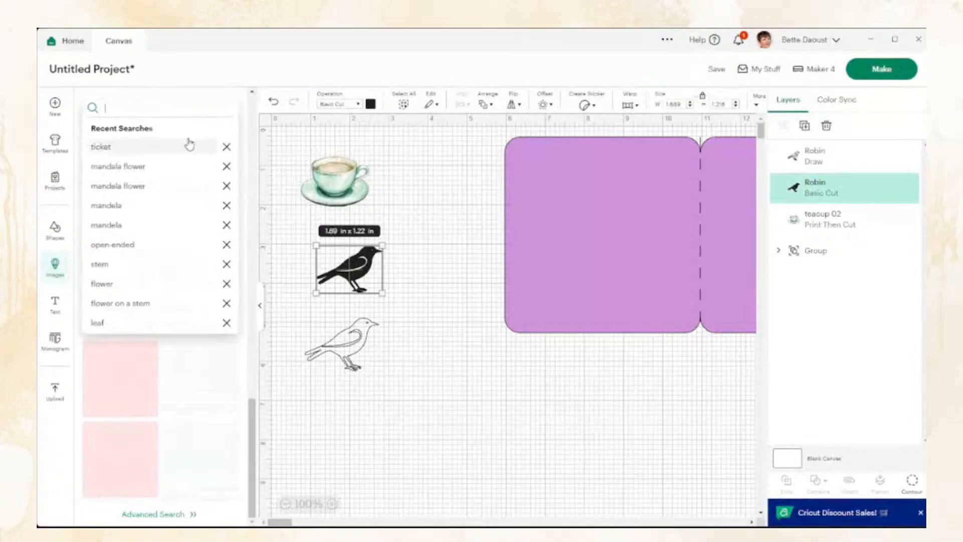
type("flower")
key("Return")
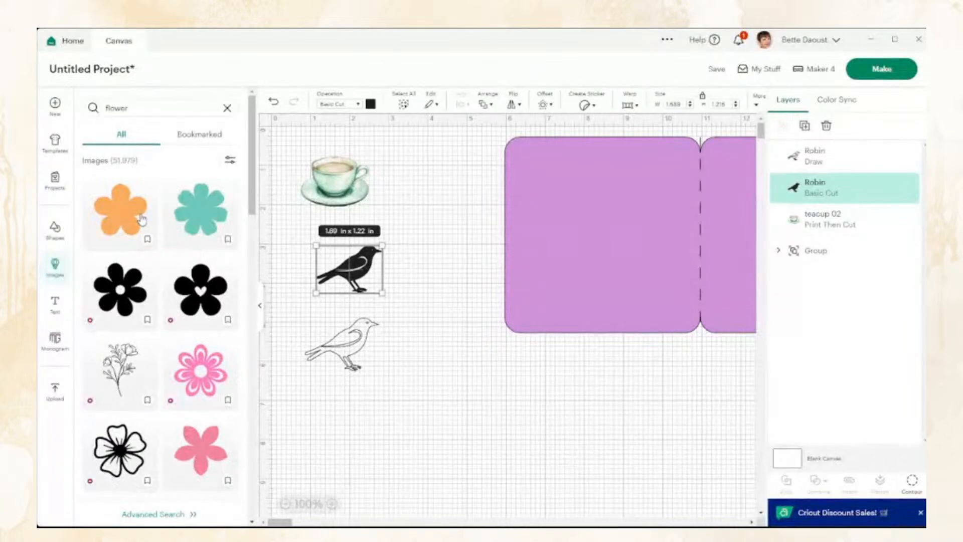
left_click(199, 373)
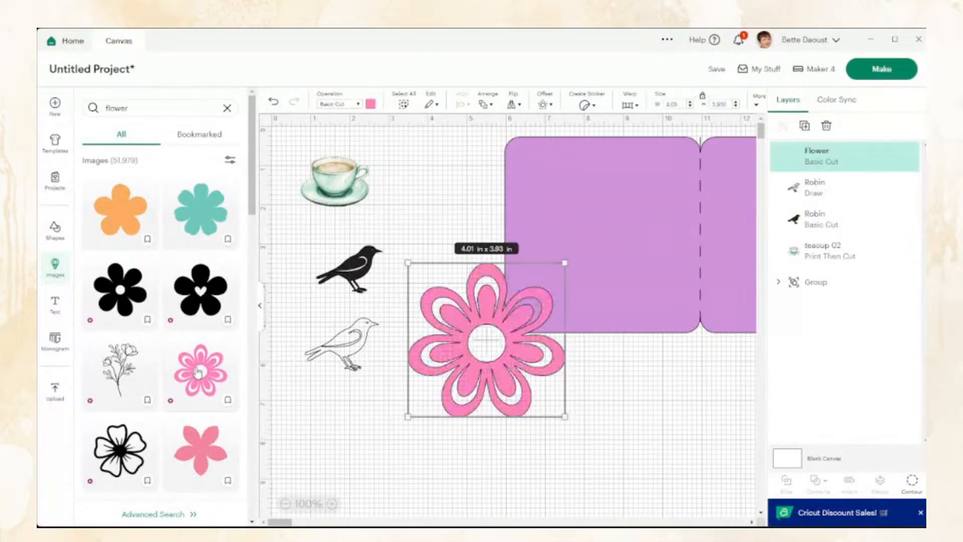
Move the flower below the card base, shrink it to about 2.51 by 2.46 inches and set its operation to Pen.
left_click_drag(498, 378, 472, 451)
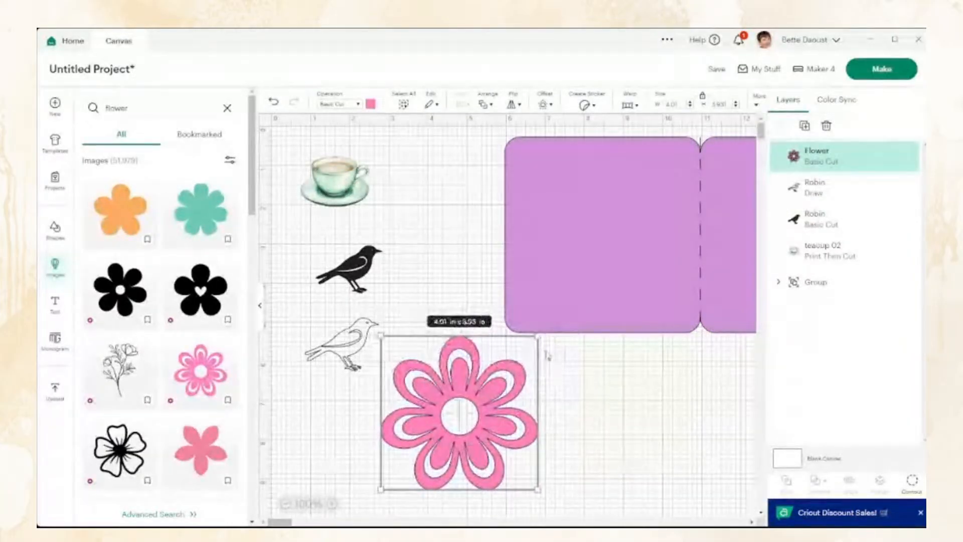
left_click_drag(536, 338, 511, 407)
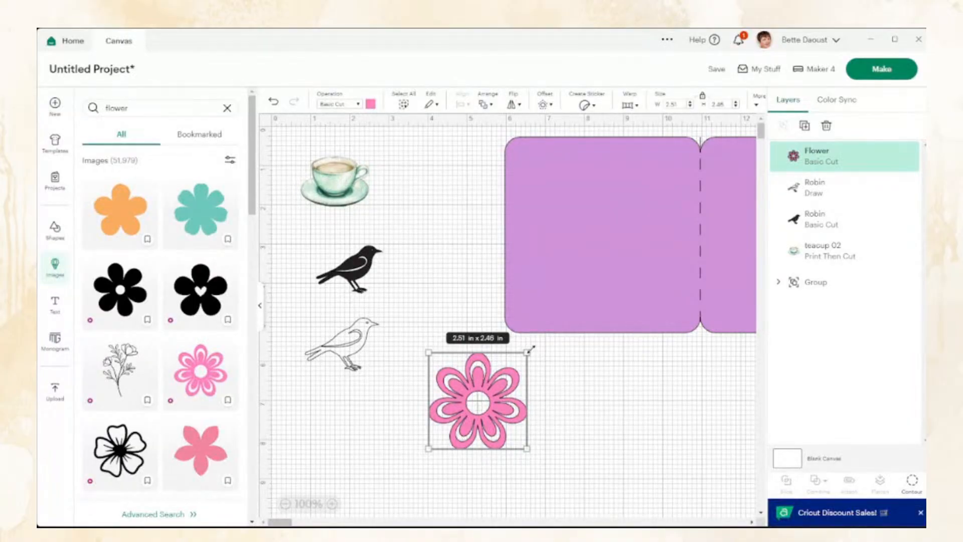
left_click(334, 103)
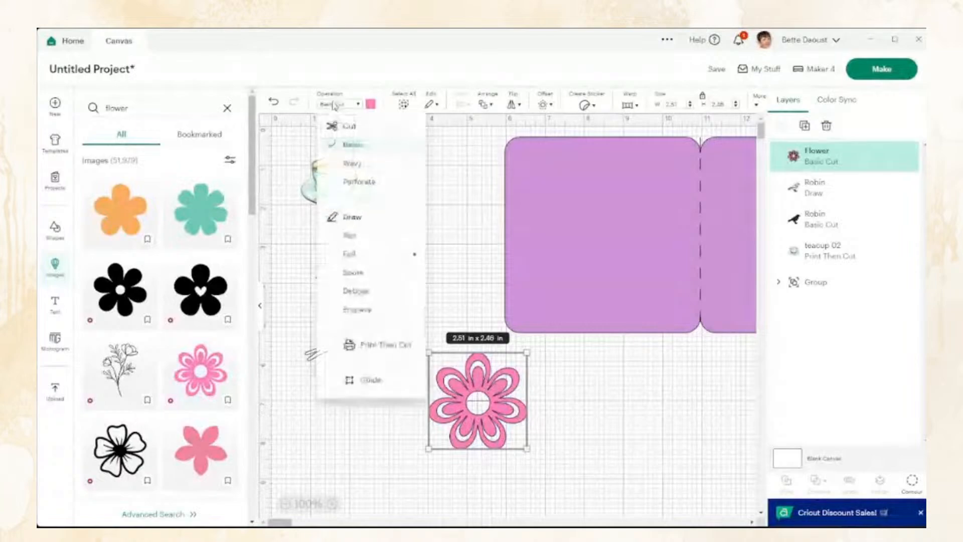
left_click(351, 235)
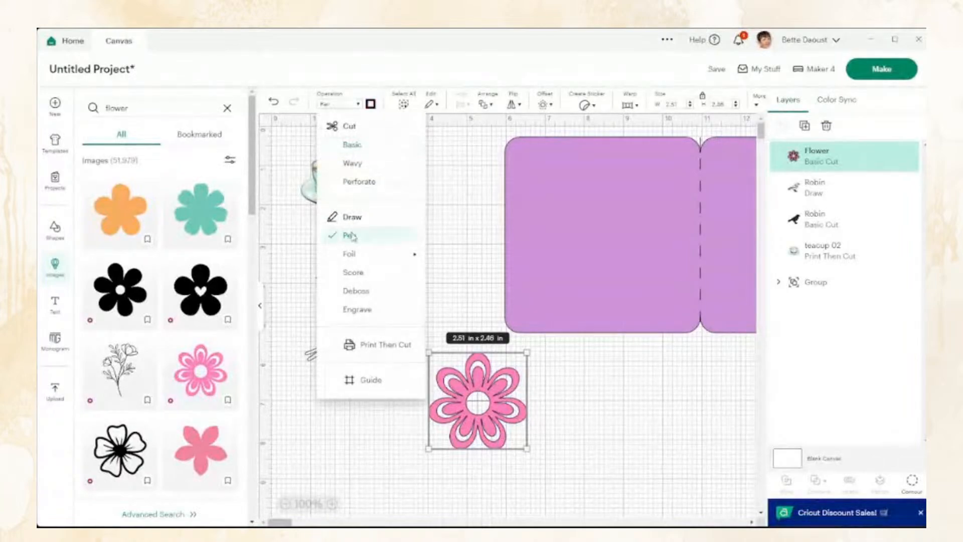
Shrink the flower to about 1.68 by 1.64 inches and scatter three copies of it across the card's left panel.
mouse_move(485, 421)
left_mouse_down()
mouse_move(548, 343)
mouse_move(570, 295)
left_mouse_up()
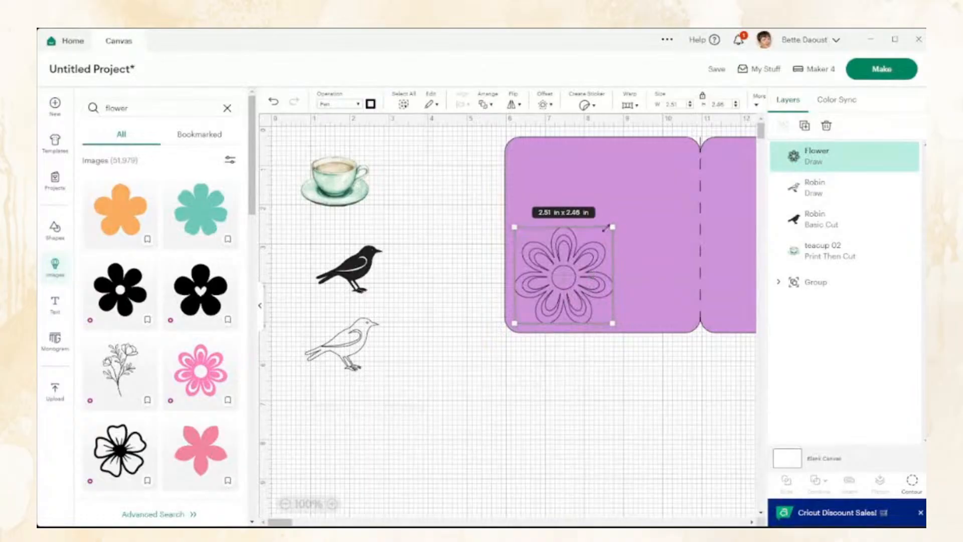
left_click_drag(612, 224, 580, 265)
left_click_drag(551, 307, 548, 250)
left_click_drag(550, 246, 682, 215)
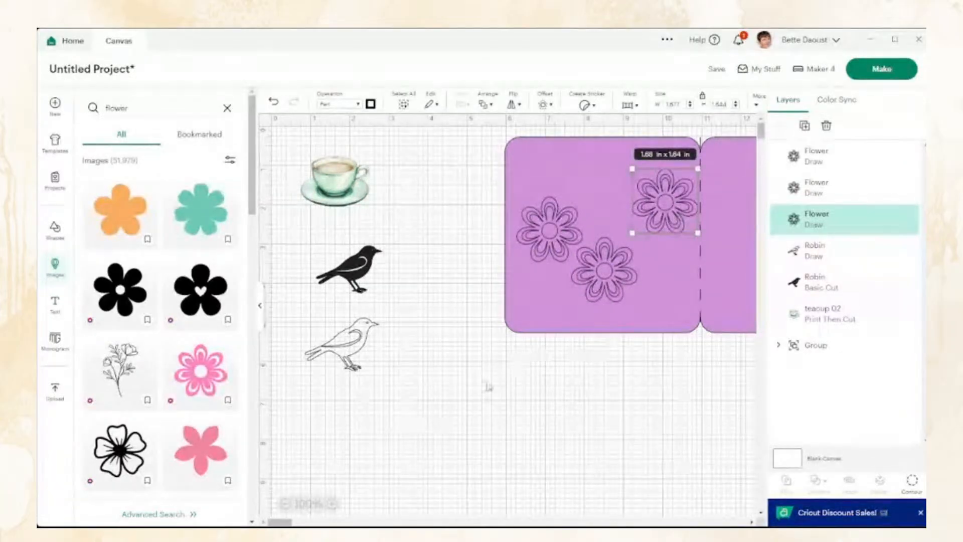
left_click(488, 387)
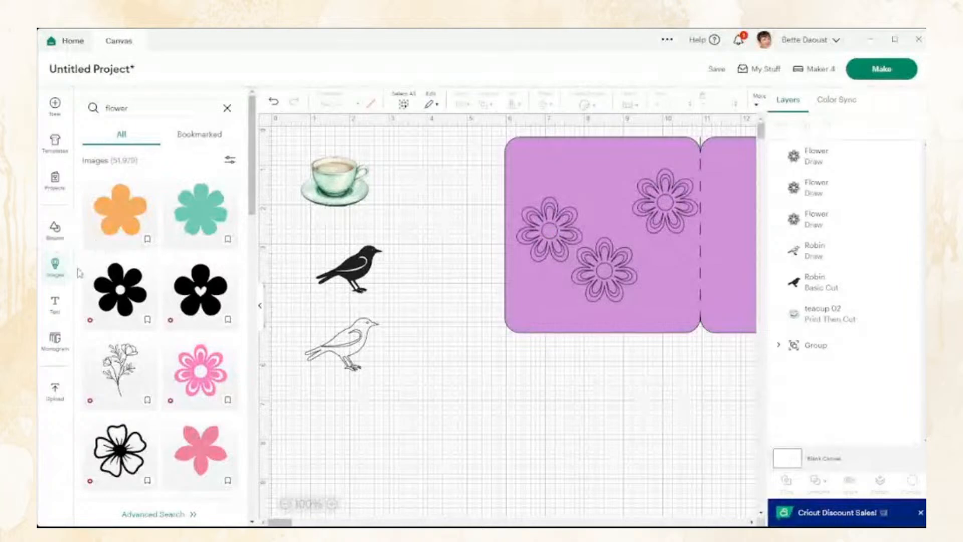
Add a 2 by 2 inch circle, move it below the card base and color it salmon pink.
left_click(56, 230)
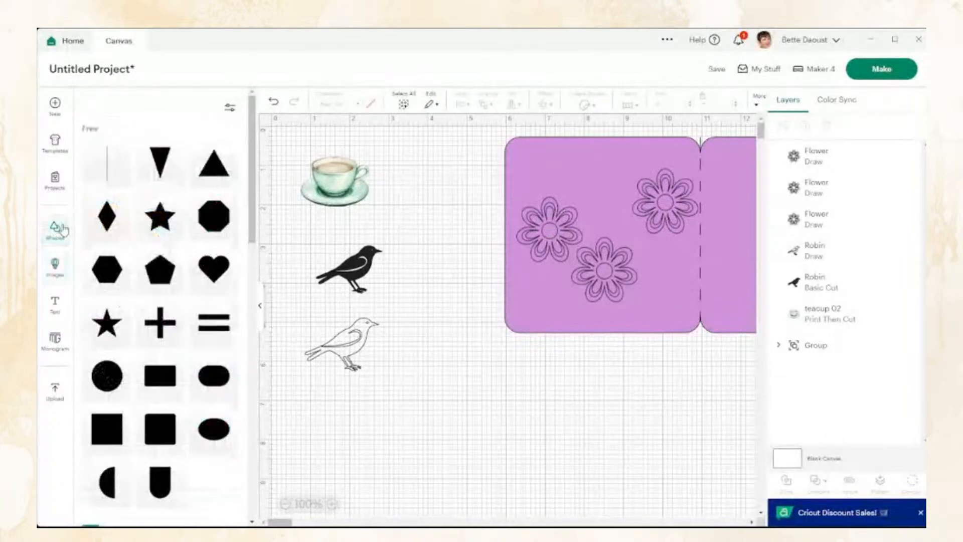
left_click(106, 377)
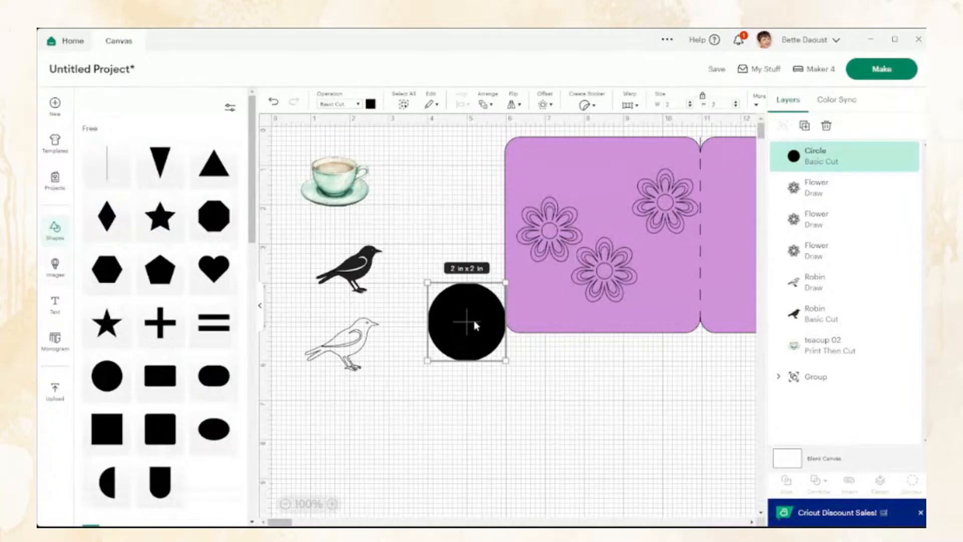
left_click_drag(476, 325, 456, 389)
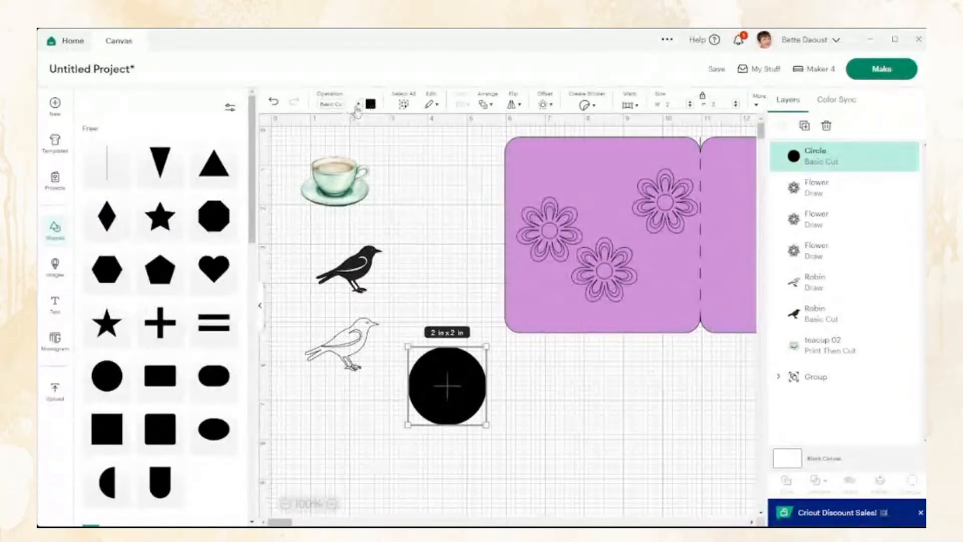
left_click(370, 105)
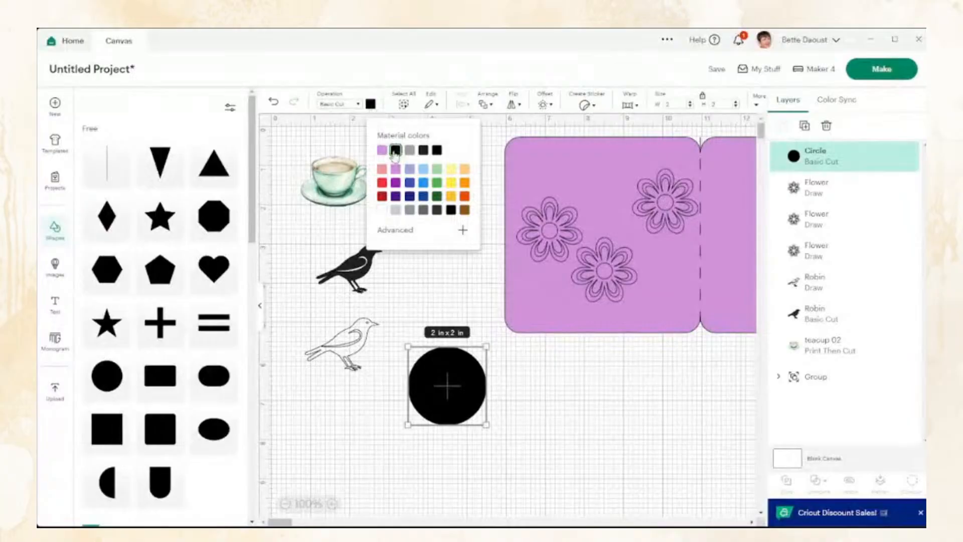
left_click(382, 170)
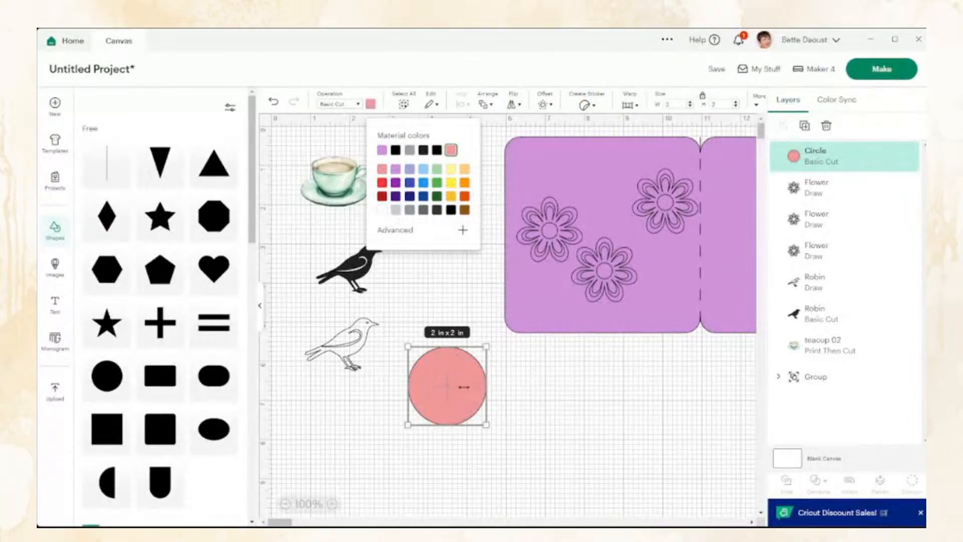
left_click(495, 390)
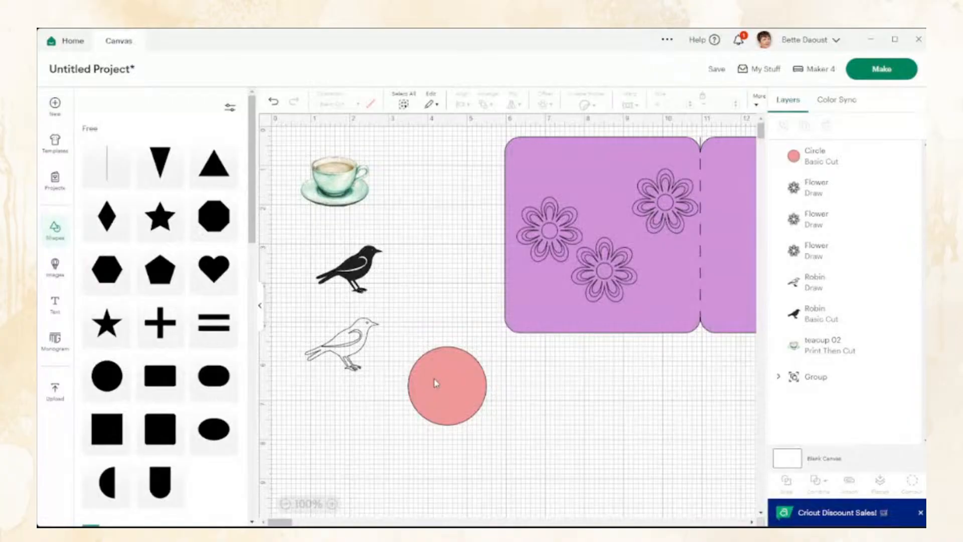
Enlarge the pink circle to about 5.38 inches across and position it over the card's lower-left corner.
left_click(450, 372)
left_click_drag(477, 346, 618, 215)
left_click_drag(510, 363, 484, 432)
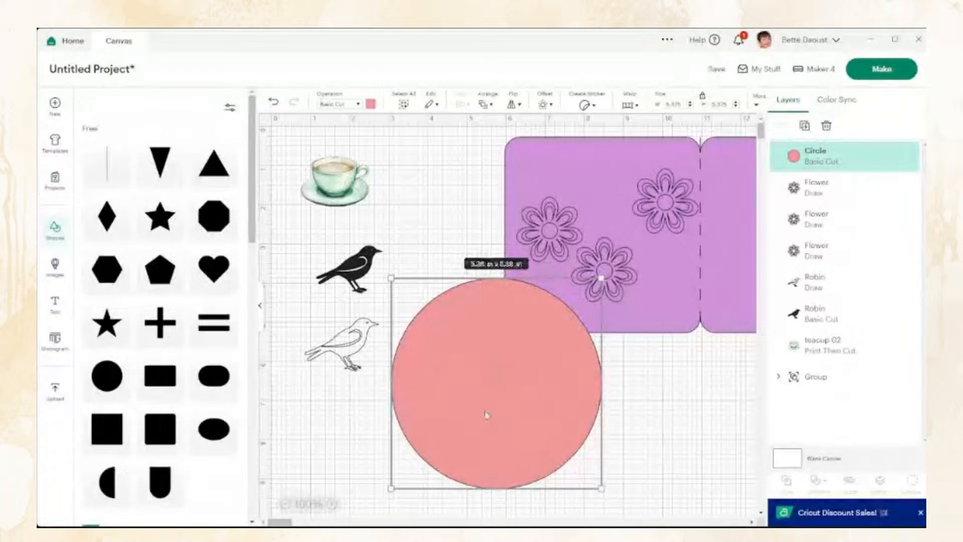
Add a black circle, shrink it to about 0.32 inches and scatter twelve copies of it across the pink circle.
left_click(104, 385)
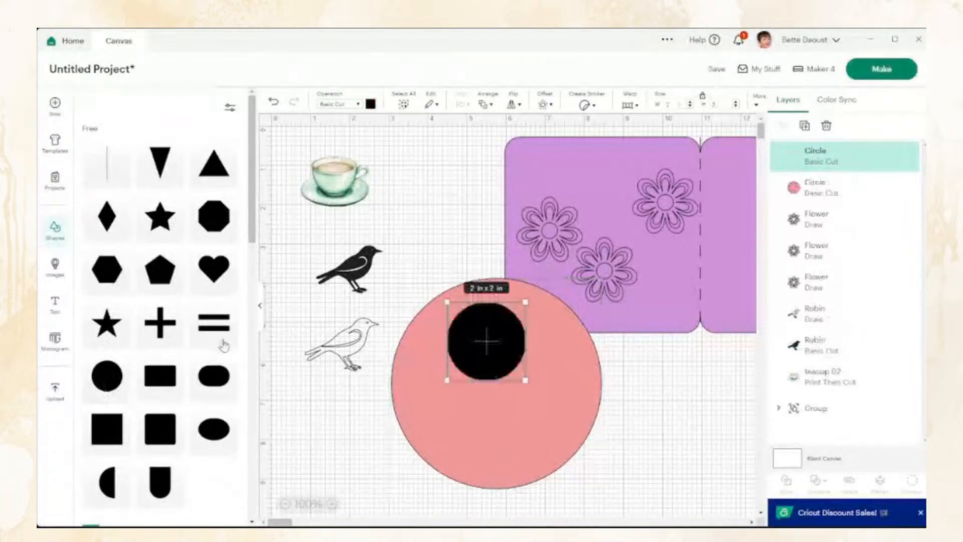
left_click_drag(525, 299, 481, 407)
left_click(367, 420)
left_click_drag(481, 407, 525, 397)
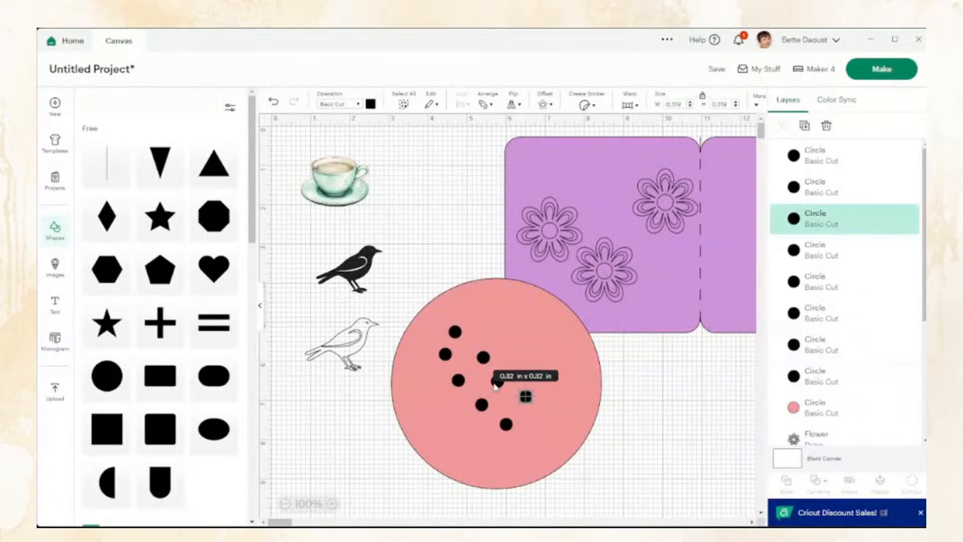
left_click_drag(495, 385, 543, 374)
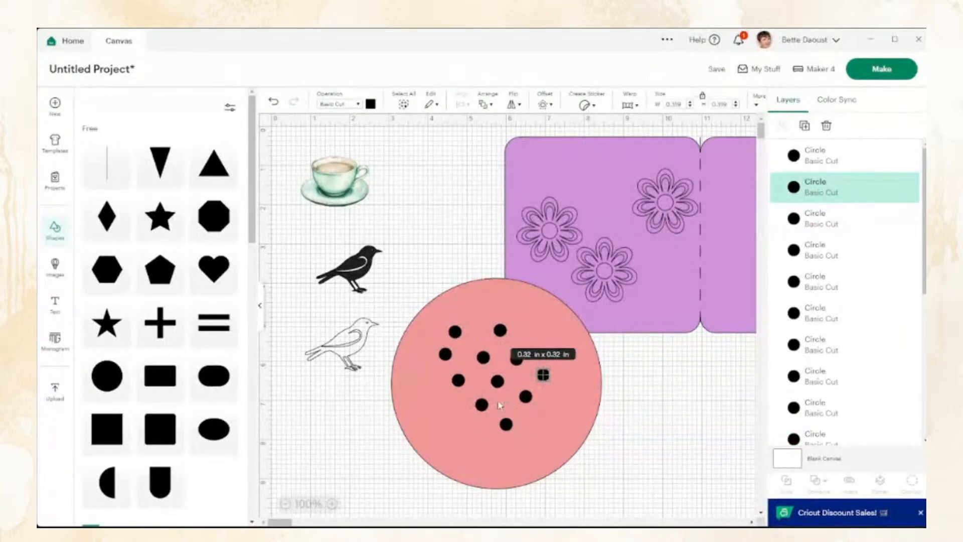
left_click_drag(482, 408, 460, 422)
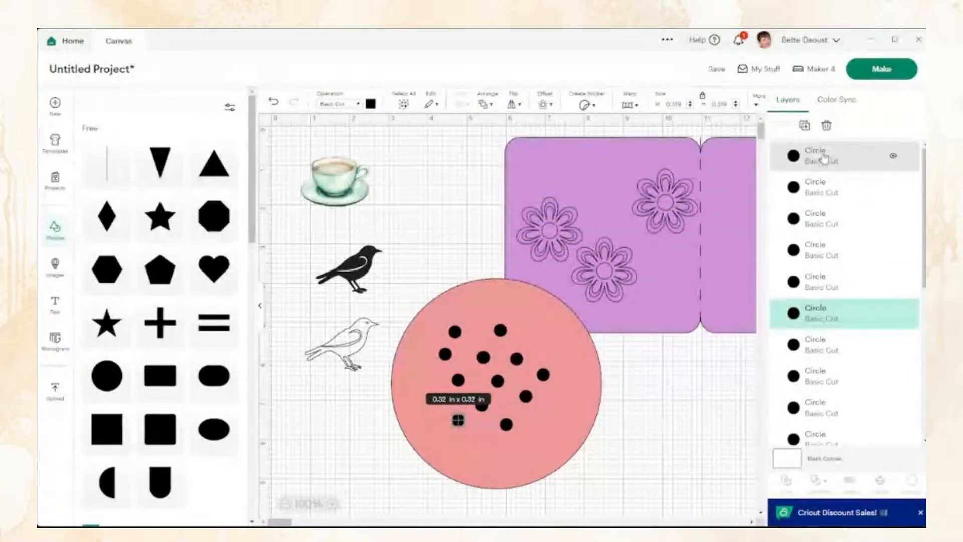
Weld the twelve small black circles on the pink circle into a single shape.
scroll(823, 158, "down", 3)
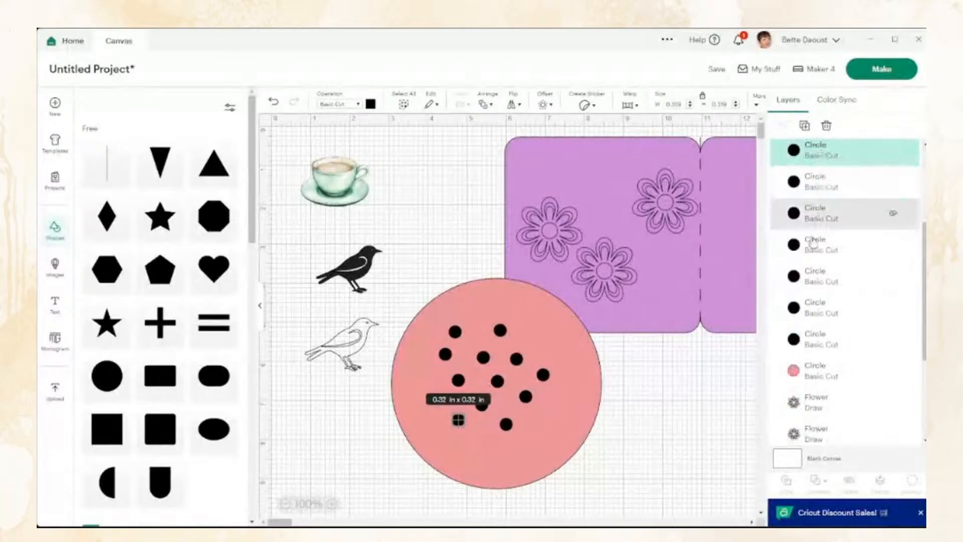
left_click(821, 340)
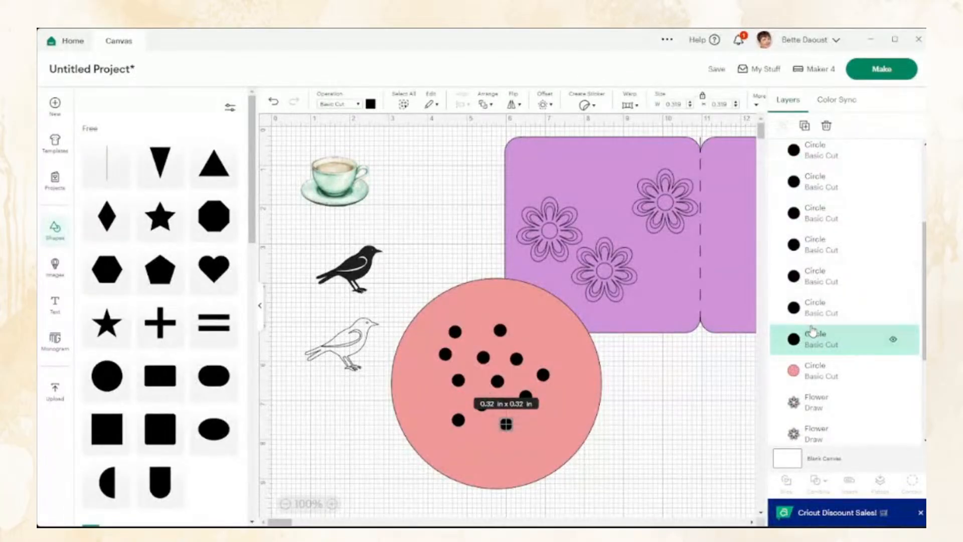
left_click(822, 297, "shift")
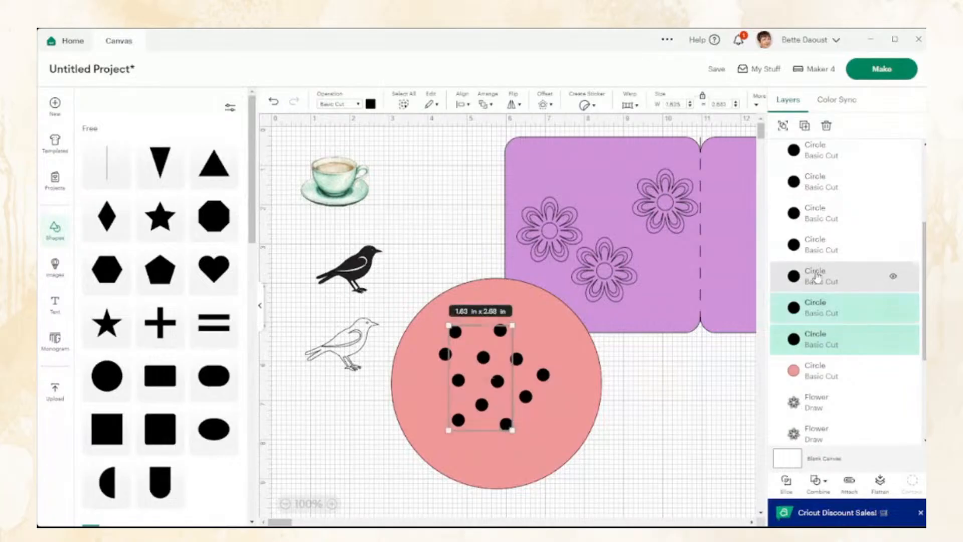
left_click(821, 276, "shift")
left_click(823, 246, "shift")
left_click(814, 308, "shift")
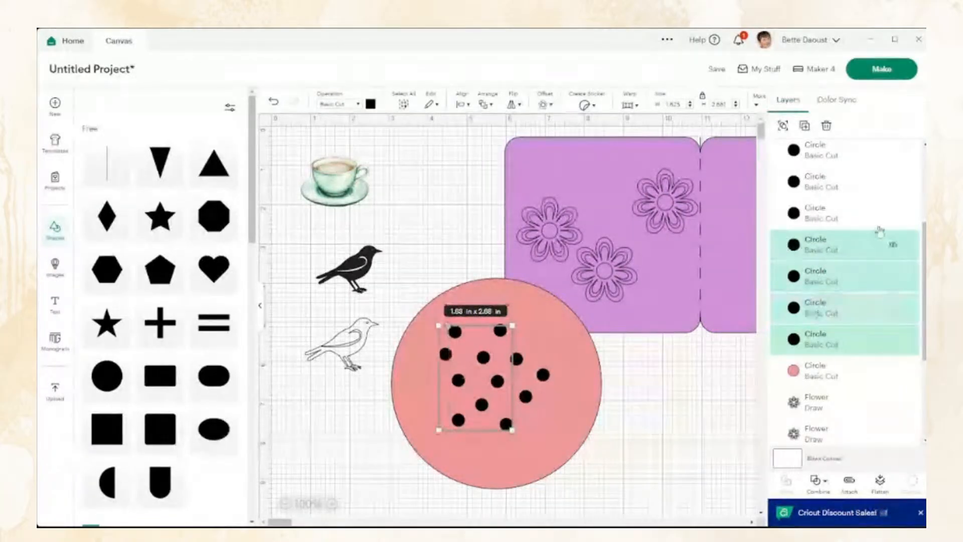
left_click(820, 221, "shift")
left_click(822, 184, "shift")
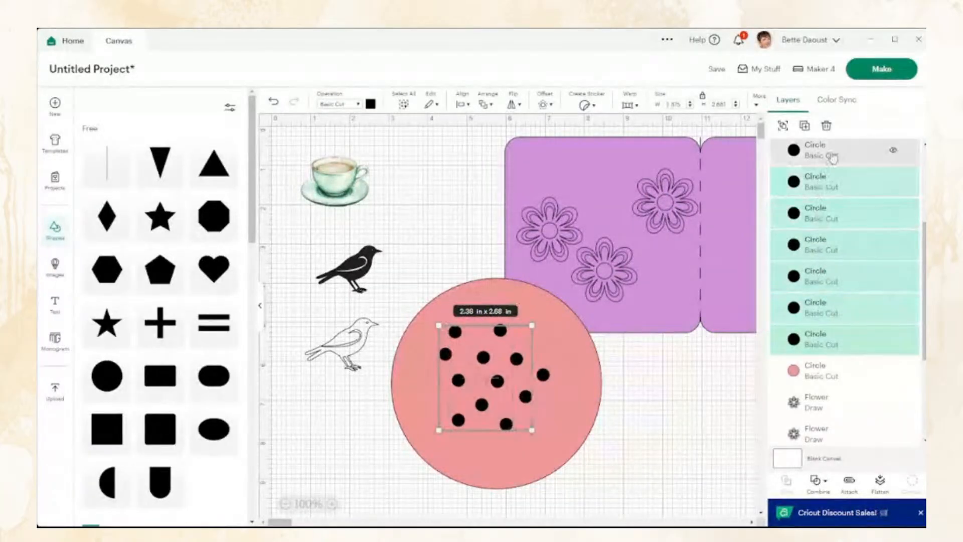
scroll(827, 201, "up", 3)
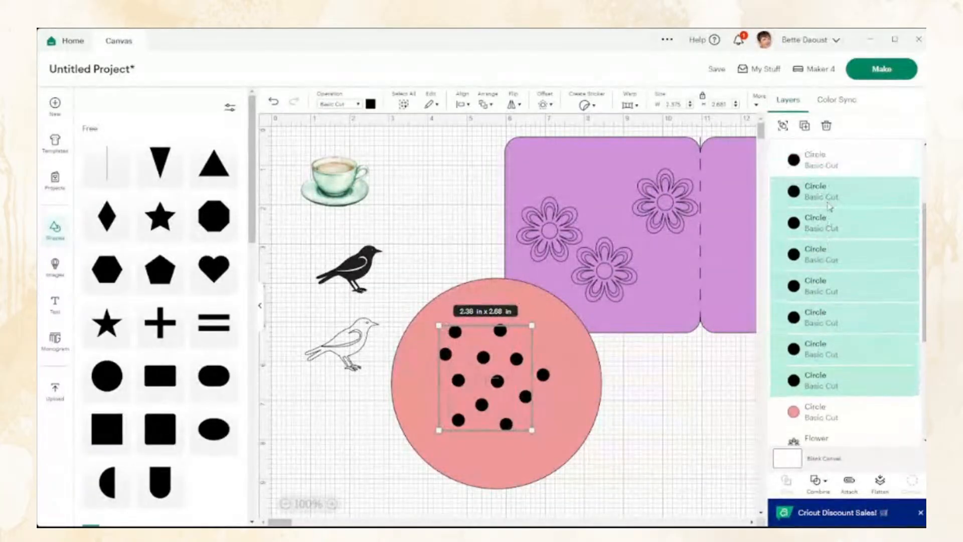
left_click(816, 281, "shift")
left_click(817, 255, "shift")
left_click(817, 187, "shift")
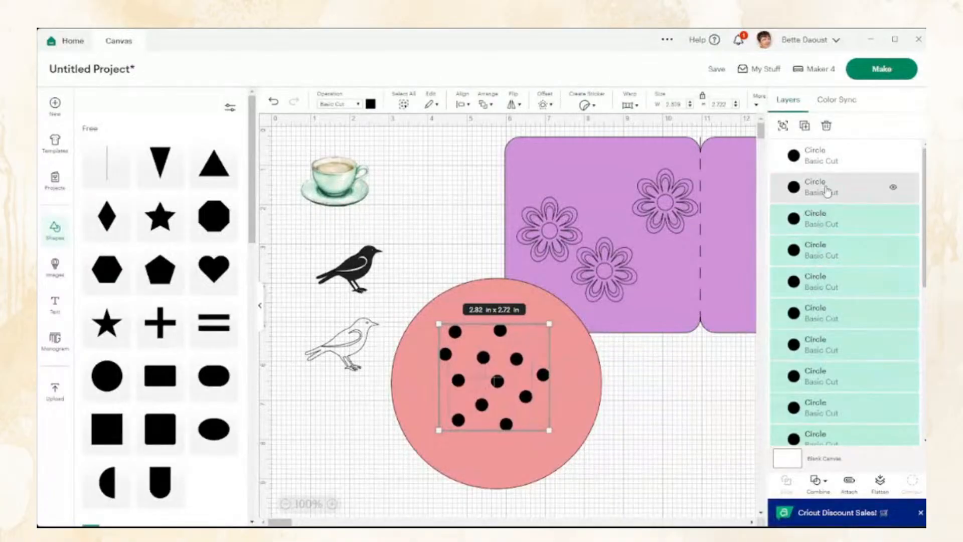
left_click(825, 160, "shift")
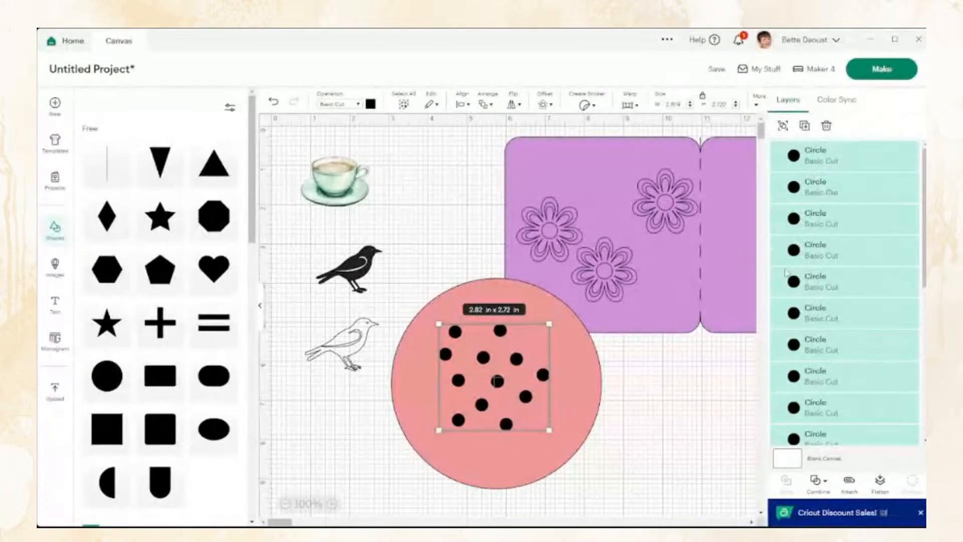
scroll(823, 324, "down", 2)
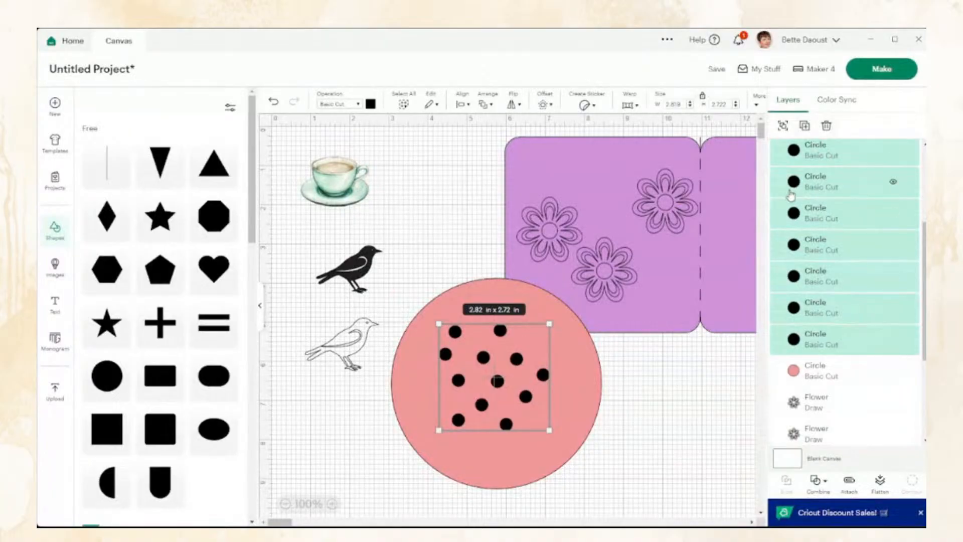
left_click(813, 483)
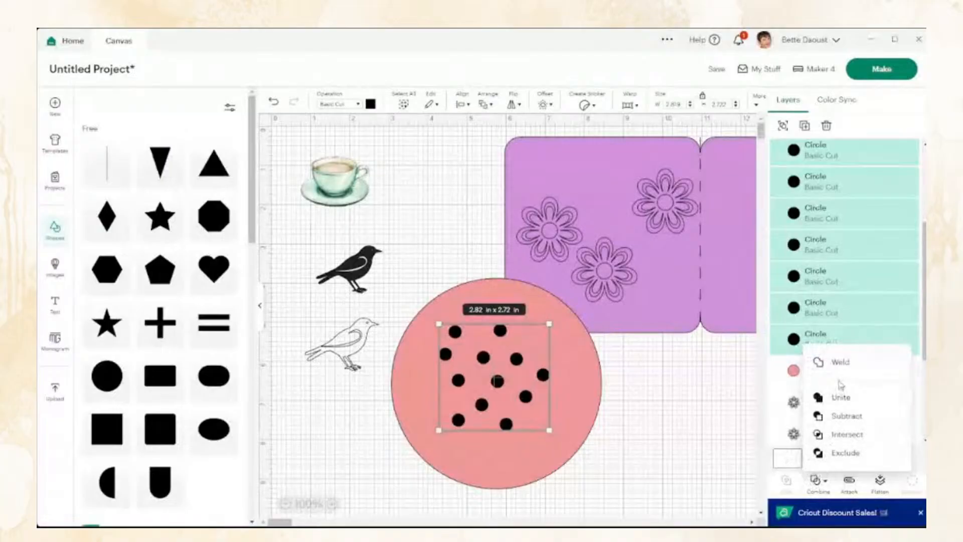
left_click(845, 366)
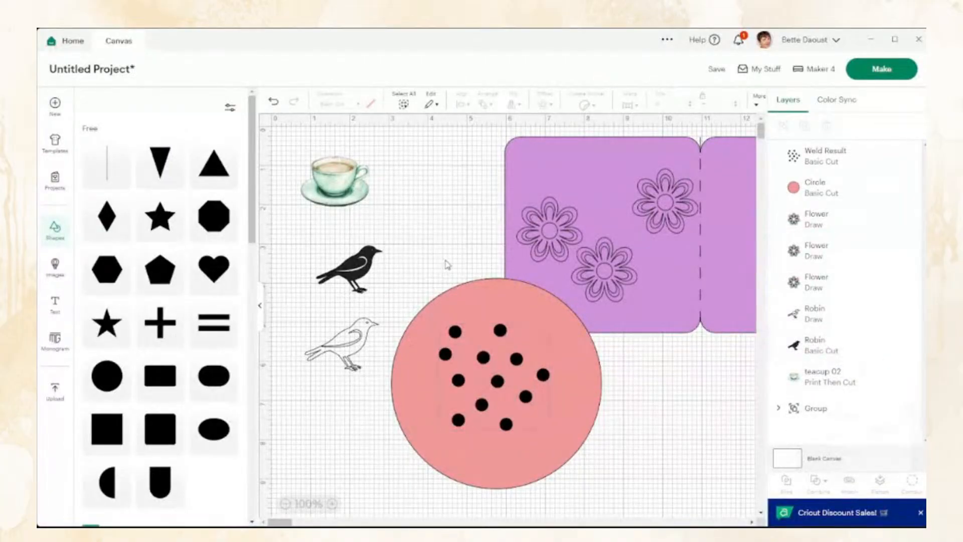
Slice the welded dots out of the pink circle and move the cut-out dots below the outlined robin.
left_click_drag(446, 265, 458, 414)
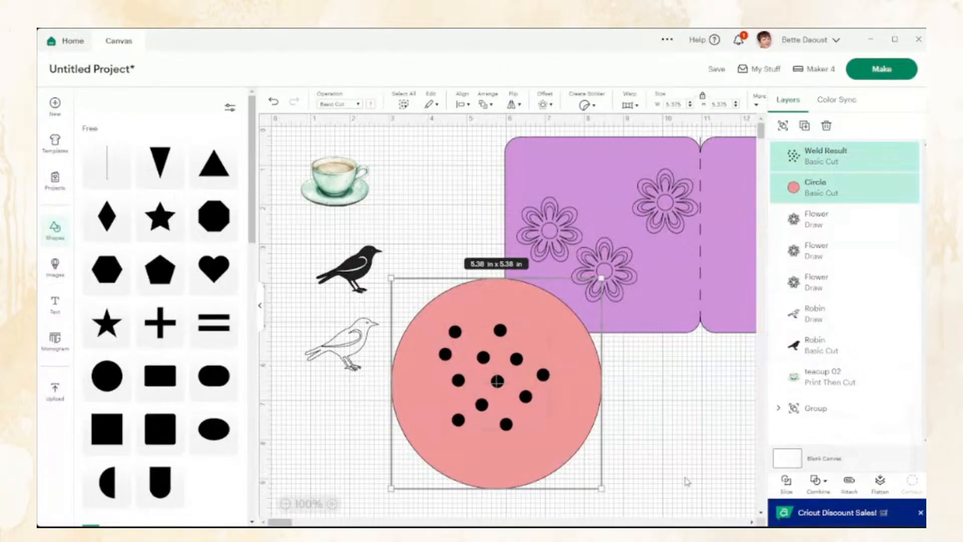
left_click(786, 481)
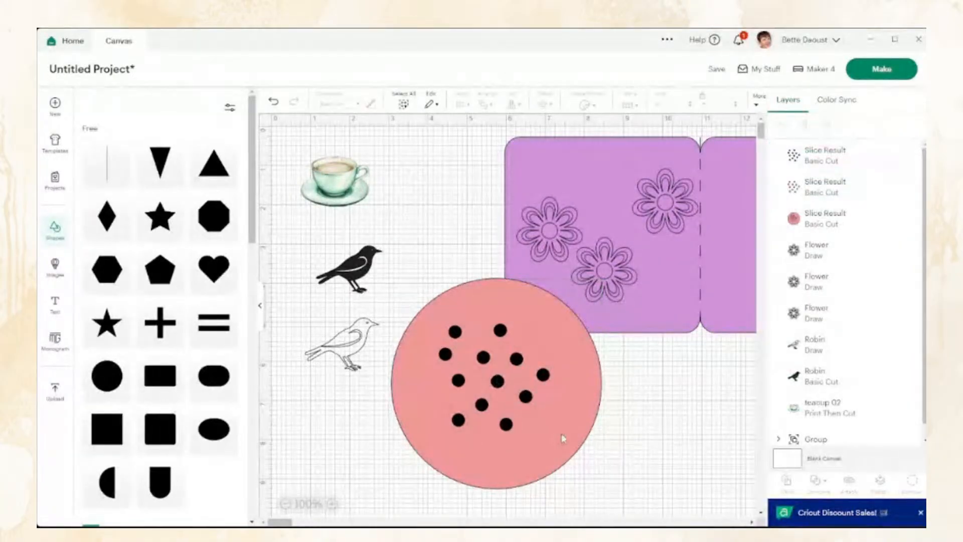
left_click_drag(563, 438, 707, 397)
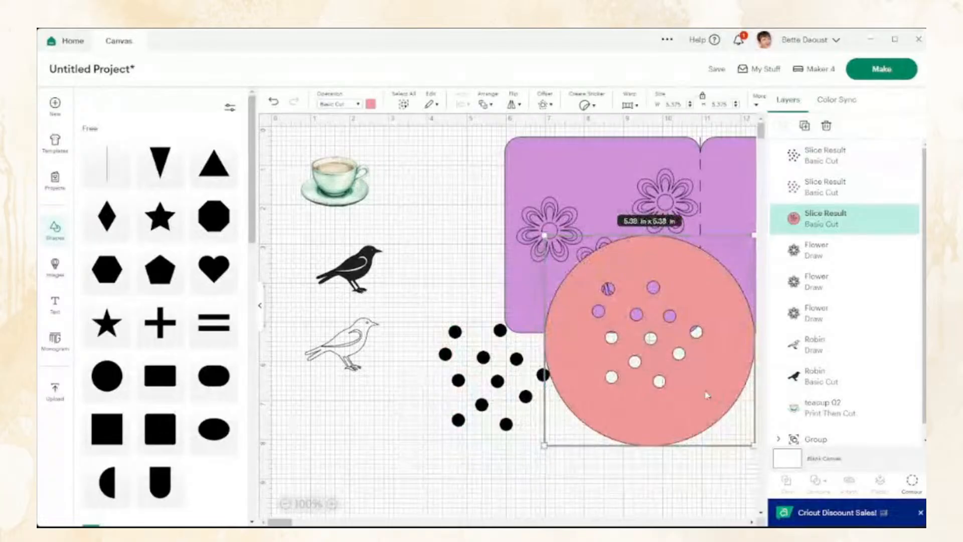
left_click_drag(420, 303, 336, 497)
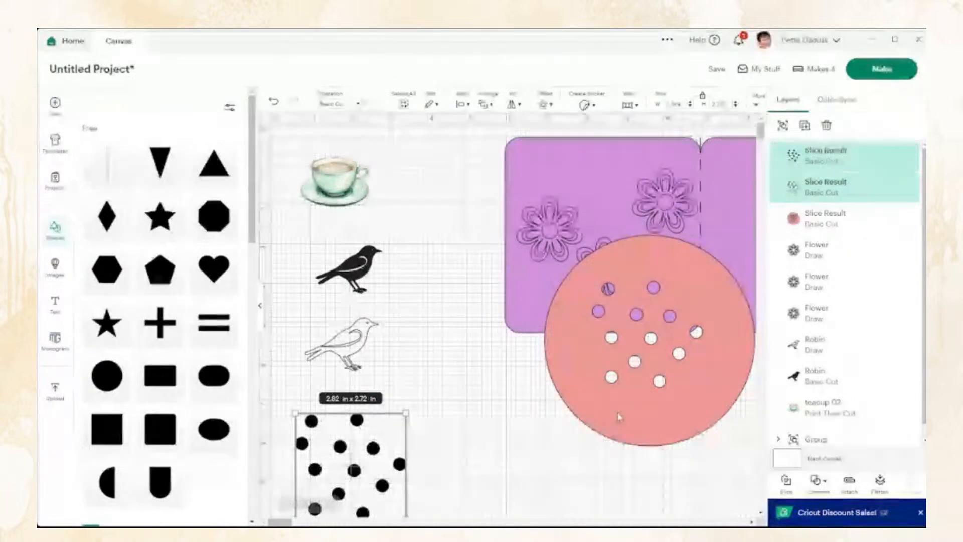
Shrink the perforated pink circle to 0.5 by 0.5 inches and change its operation to Pen drawing.
left_click_drag(678, 383, 599, 404)
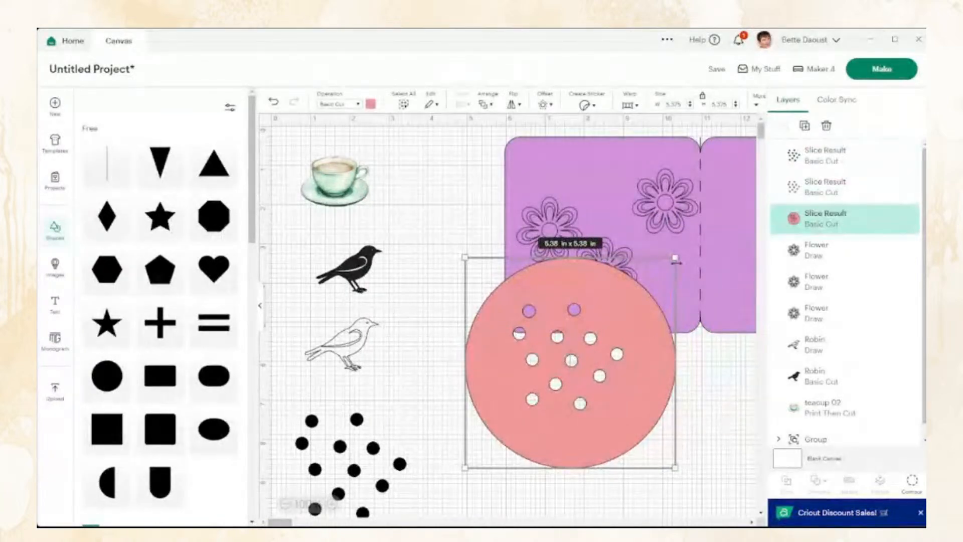
left_click_drag(675, 258, 502, 430)
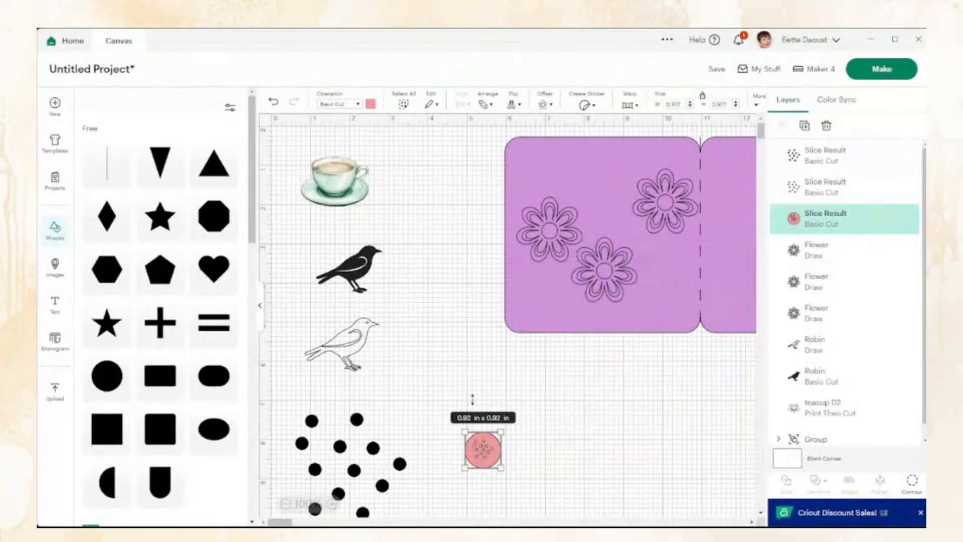
left_click(324, 105)
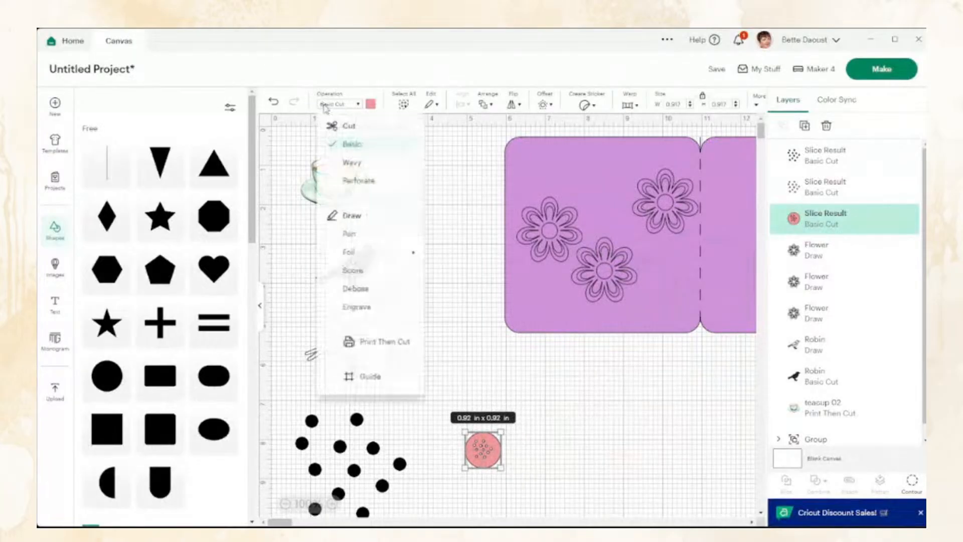
left_click(342, 237)
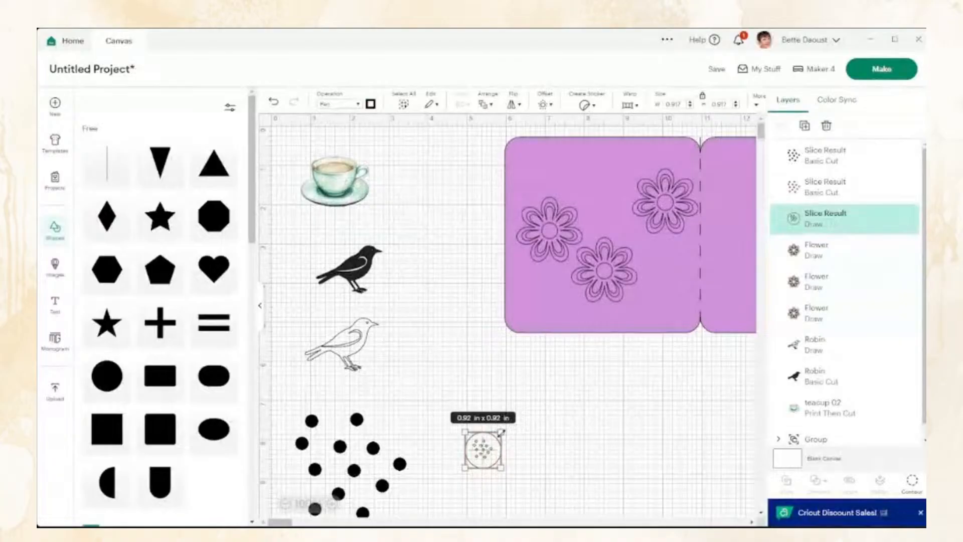
left_click_drag(501, 431, 485, 446)
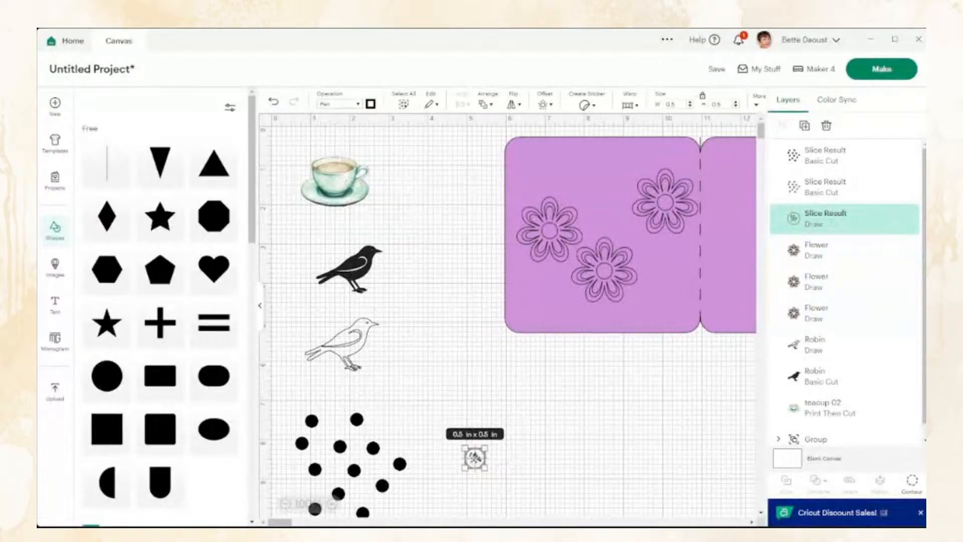
Place the small dotted circle in the centre of the leftmost flower on the card.
left_click(493, 456)
left_click_drag(474, 457, 550, 235)
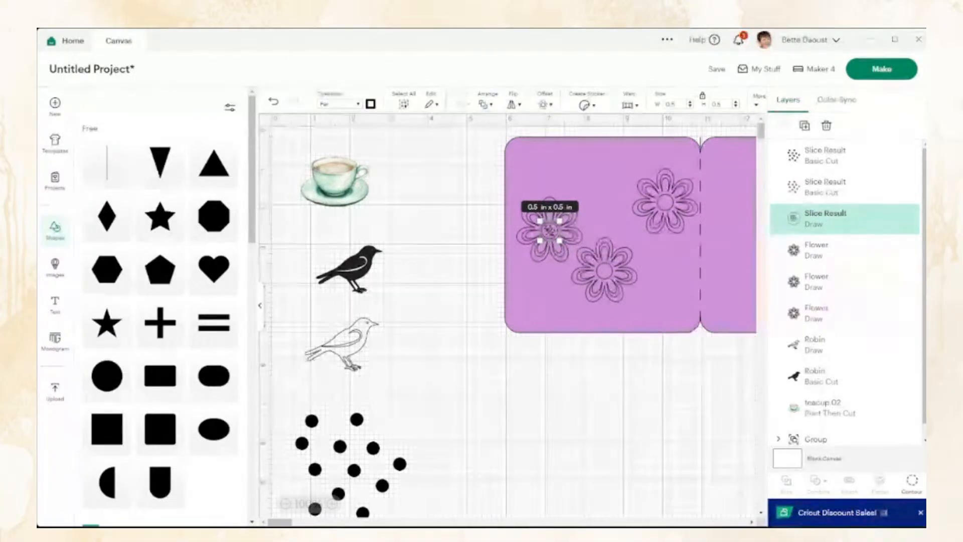
left_click(537, 436)
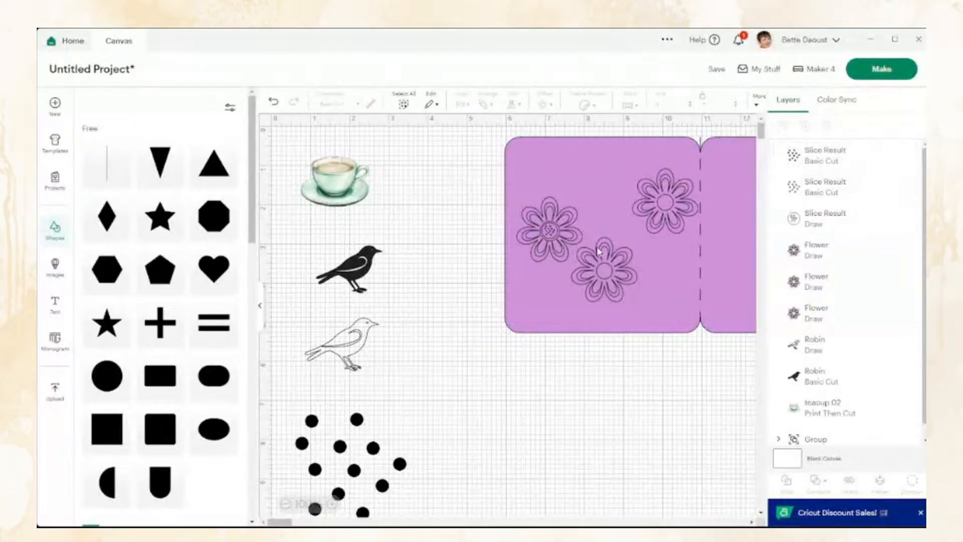
Duplicate the dotted circle and place the copy in the centre of the lower flower.
left_click(823, 221)
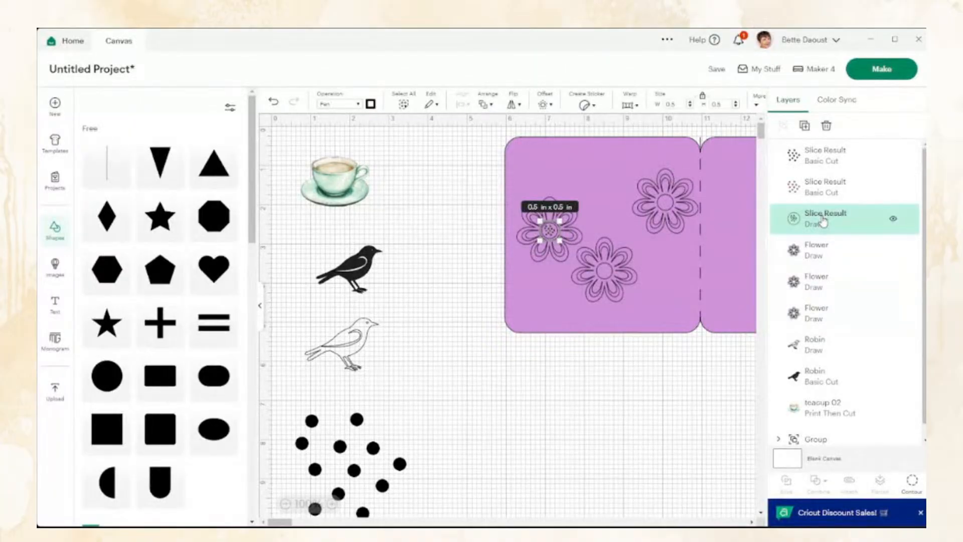
left_click(805, 126)
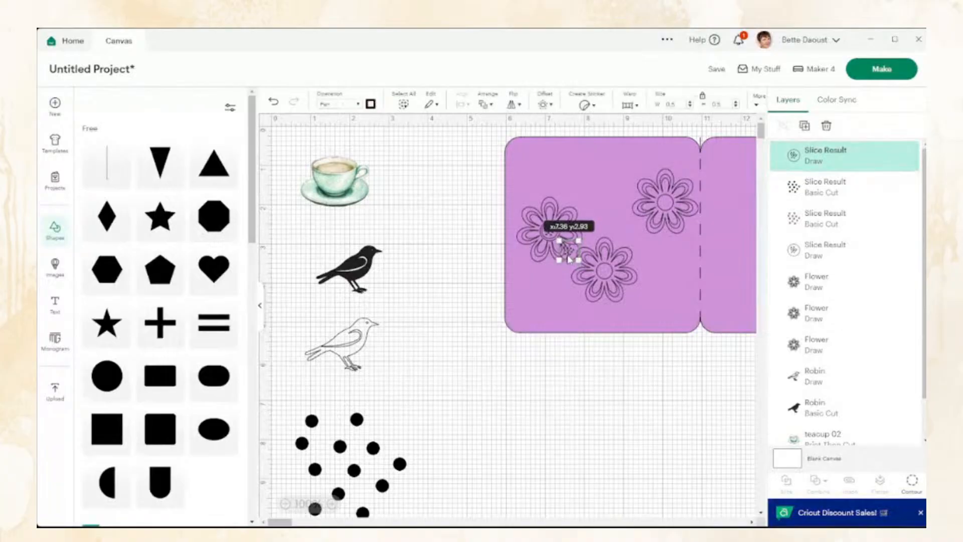
left_click_drag(569, 258, 607, 280)
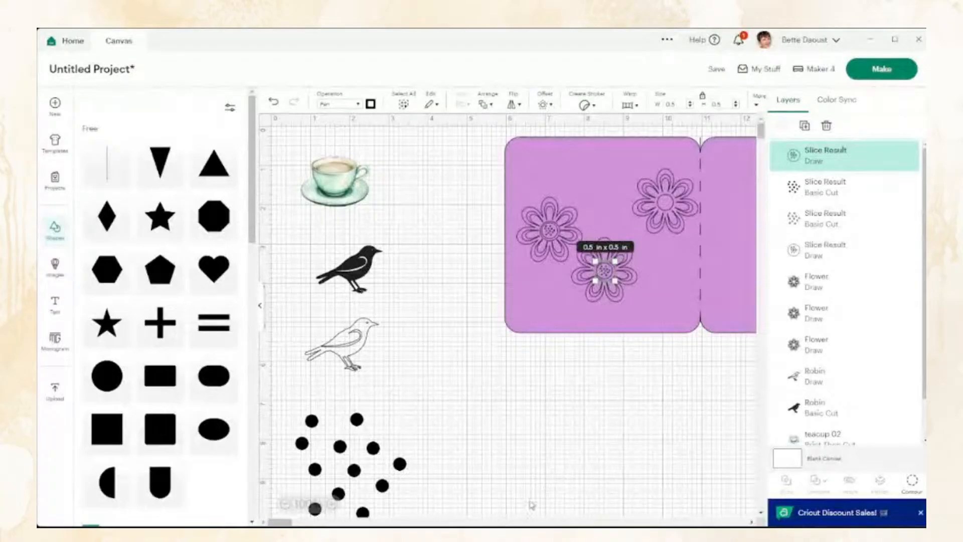
left_click(581, 390)
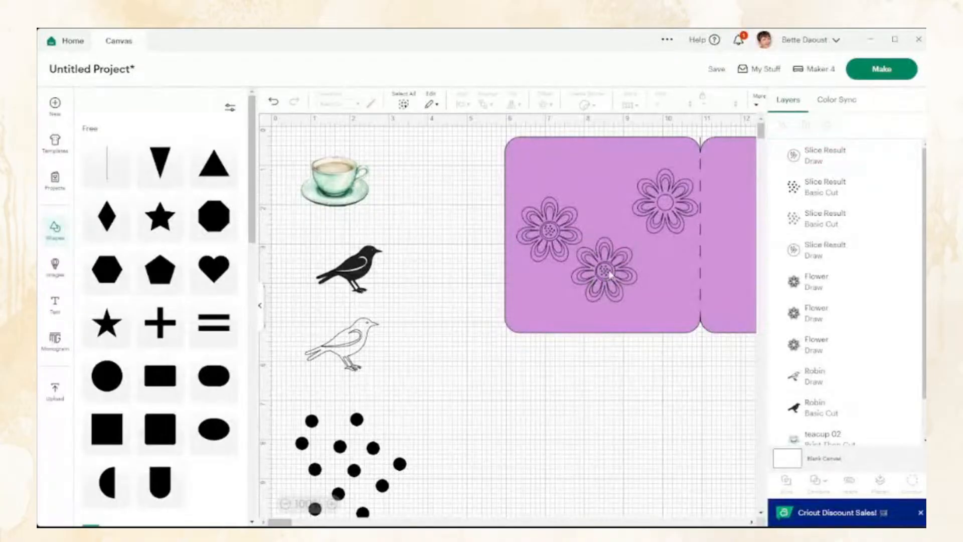
Duplicate the dotted circle again and centre the copy in the flower nearest the card's fold line.
left_click(800, 253)
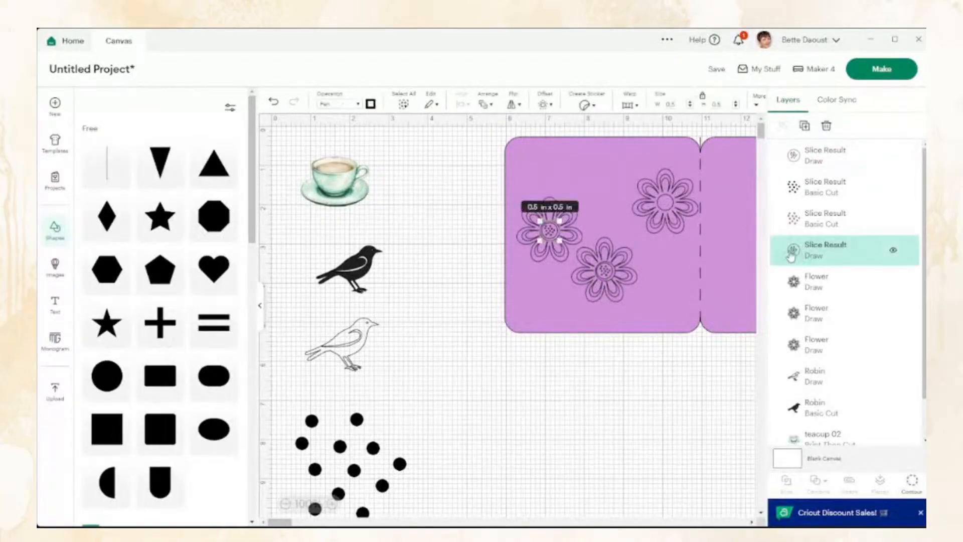
left_click(803, 127)
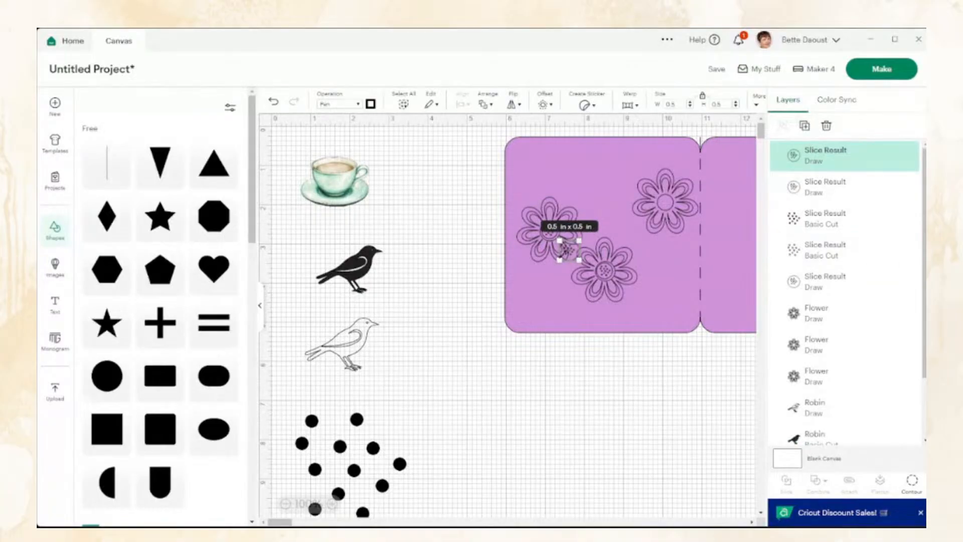
left_click(565, 333)
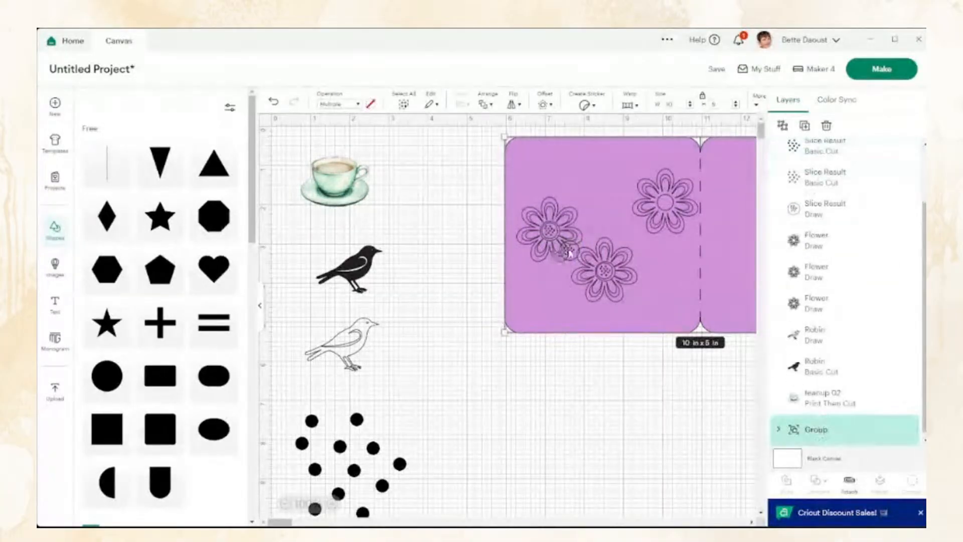
left_click_drag(570, 262, 667, 212)
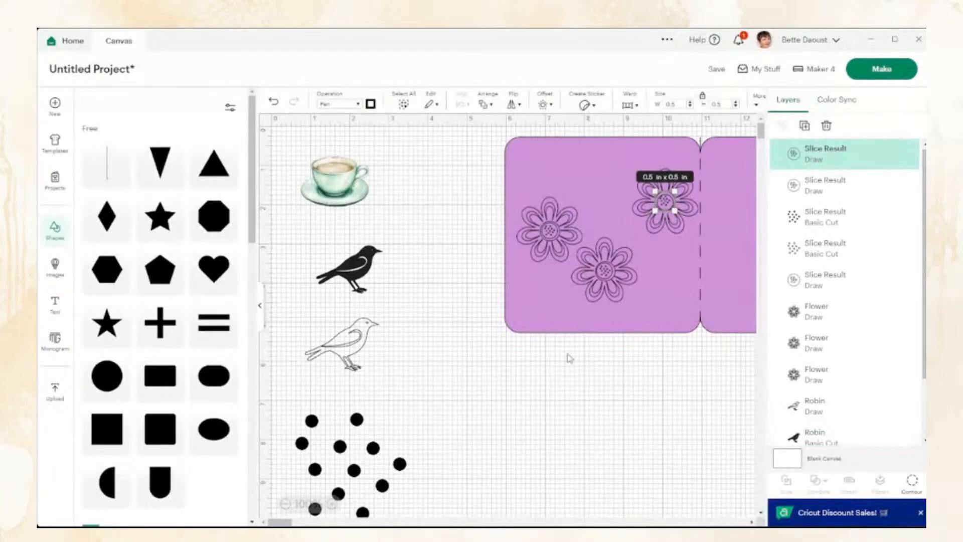
left_click(522, 417)
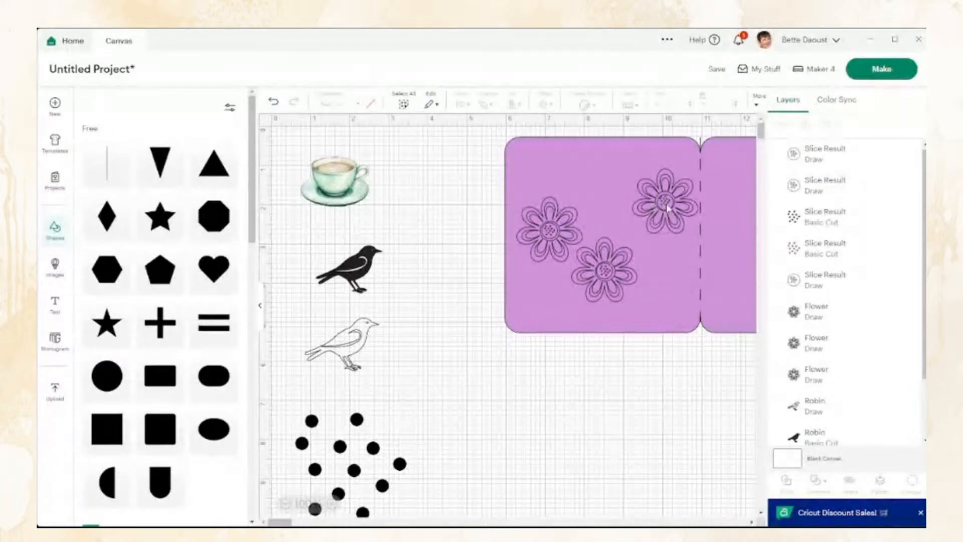
left_click_drag(667, 207, 667, 209)
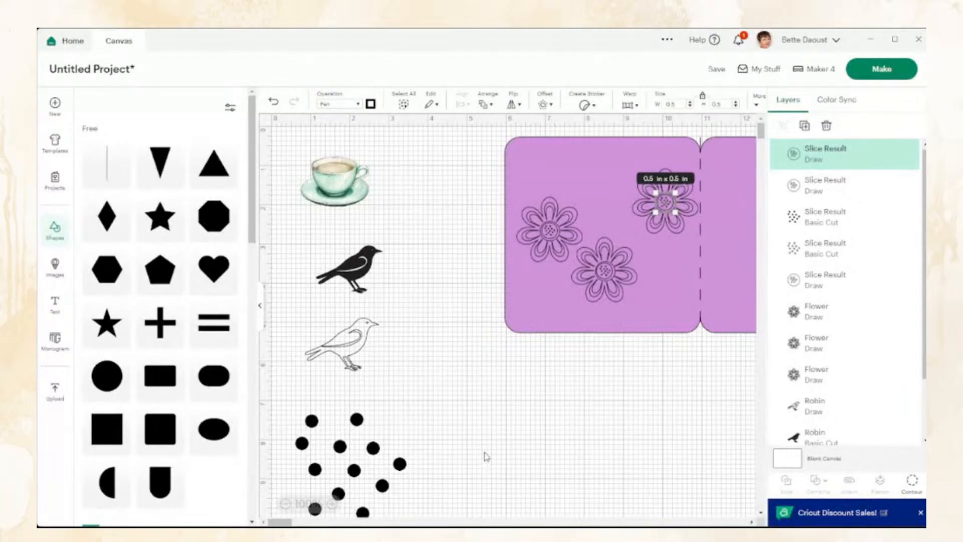
left_click(503, 430)
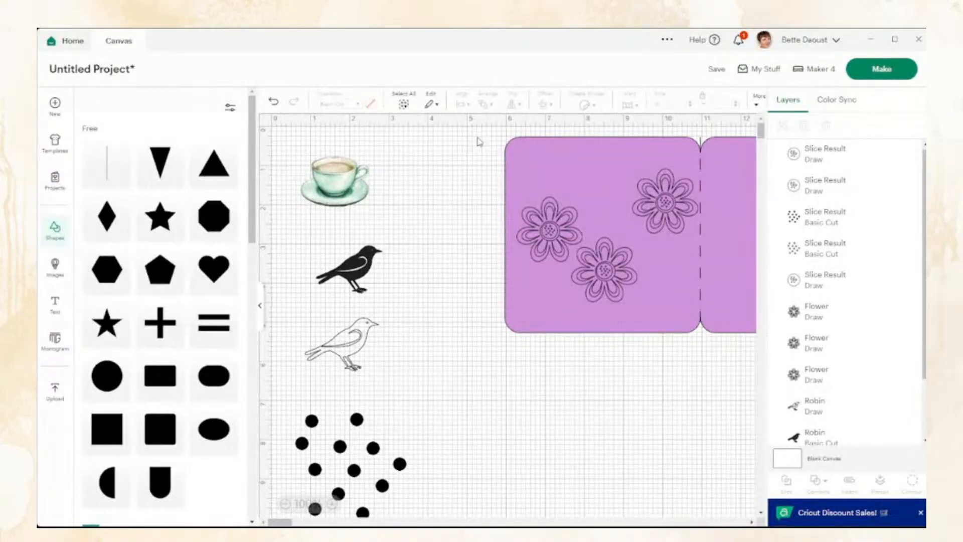
Group the purple card base with its three flowers and their dotted centres.
left_click_drag(474, 140, 712, 345)
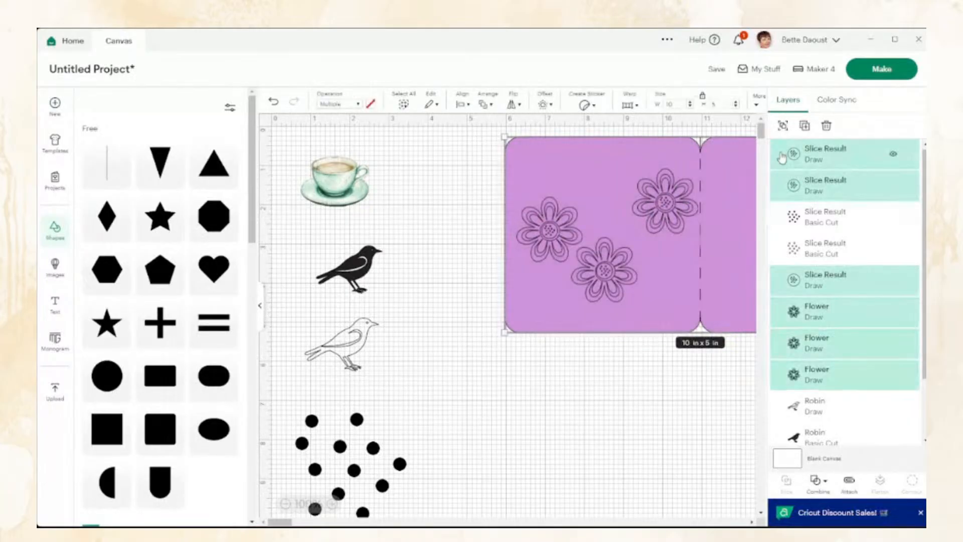
left_click(784, 126)
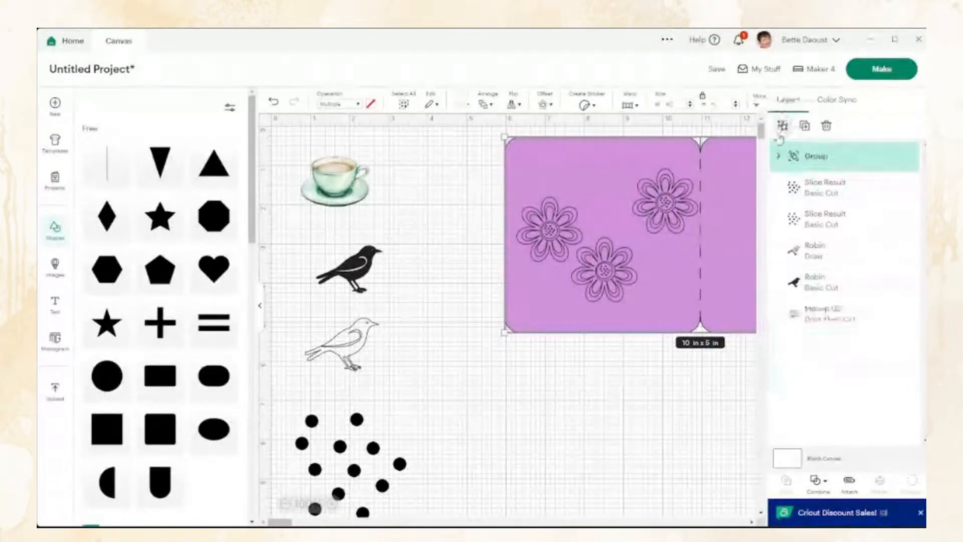
Move the grouped card base closer to the teacup and robins on the canvas.
left_click(578, 465)
left_click(604, 275)
left_click_drag(603, 275, 518, 280)
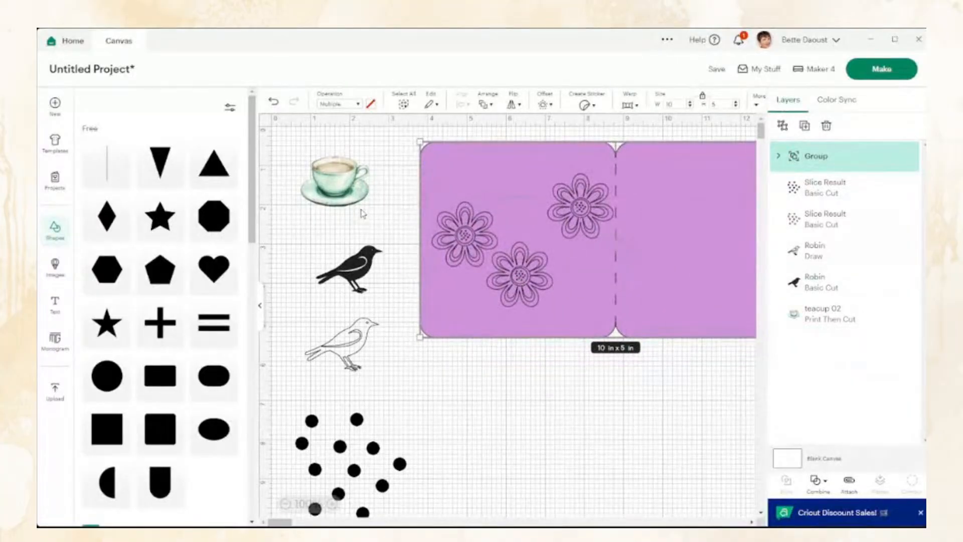
Delete the teacup, both robins and the leftover dots outside the card from the canvas.
left_click(322, 190)
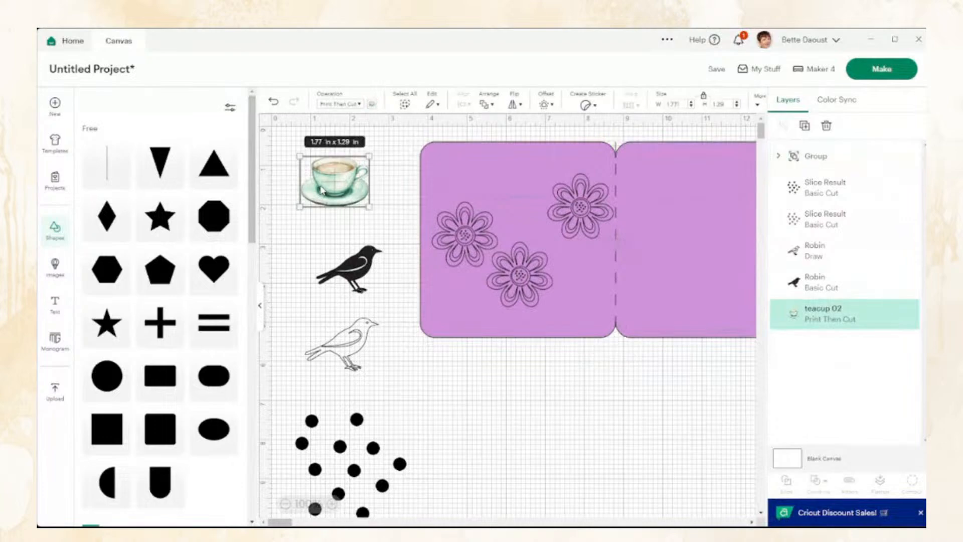
key("Delete")
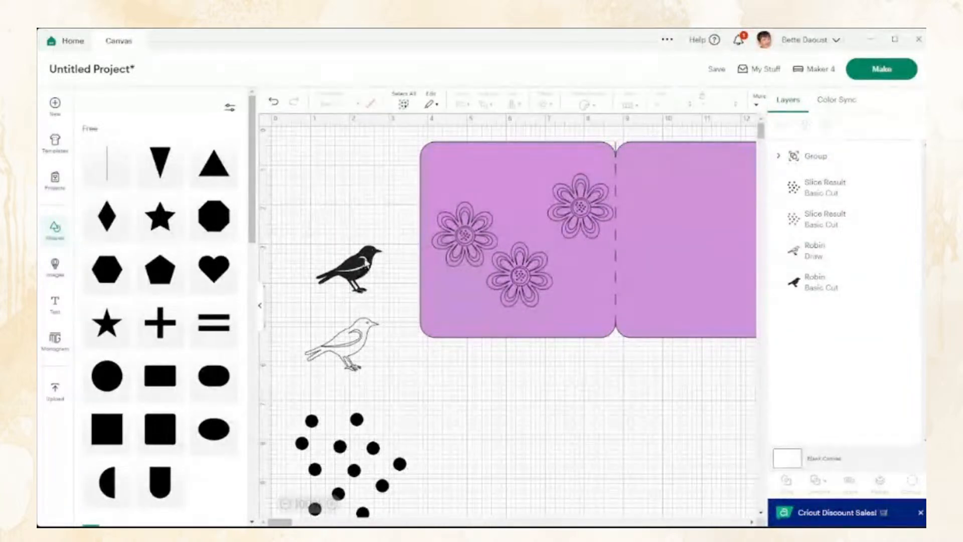
left_click(366, 261)
key("Delete")
left_click(359, 342)
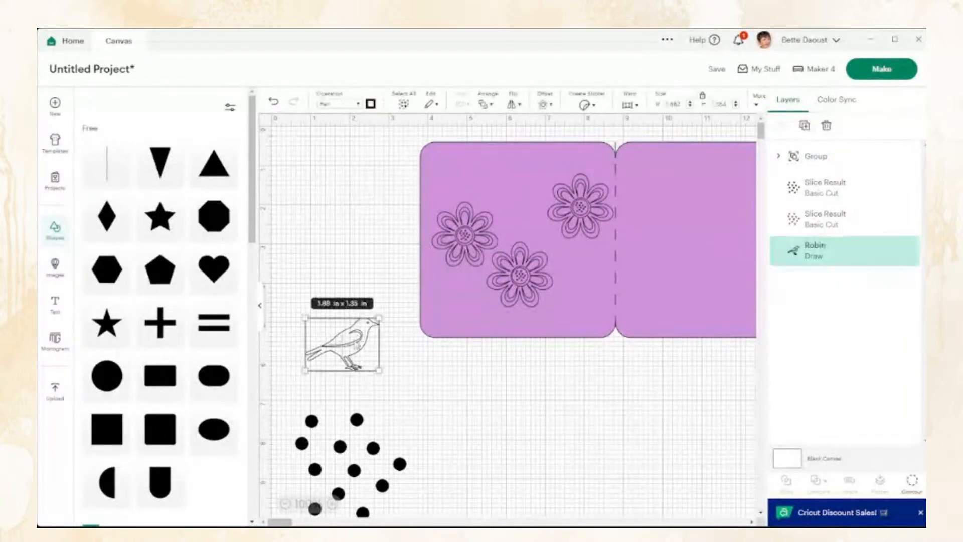
key("Delete")
left_click_drag(302, 403, 381, 497)
key("Delete")
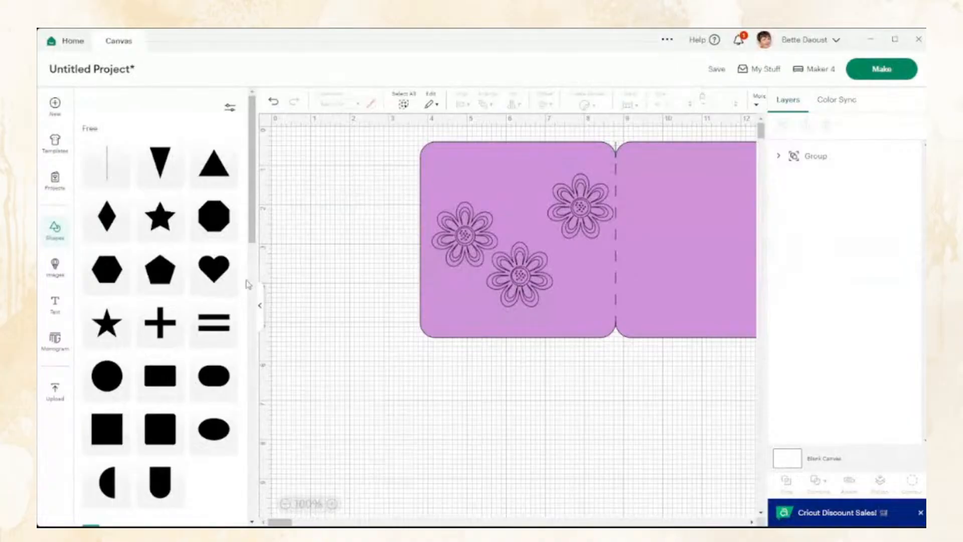
Browse the flower images and search the image library for "stem".
left_click(261, 308)
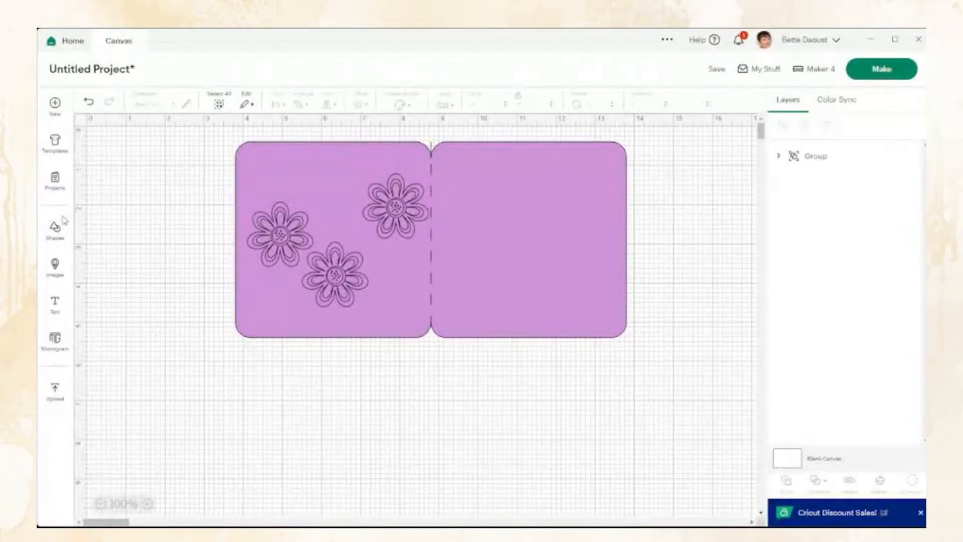
left_click(57, 270)
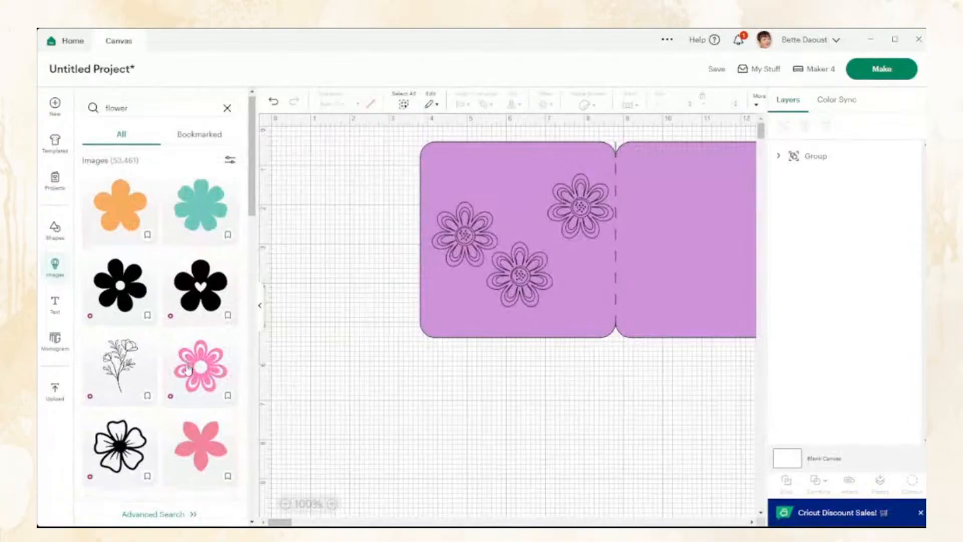
scroll(181, 360, "down", 6)
scroll(182, 362, "down", 6)
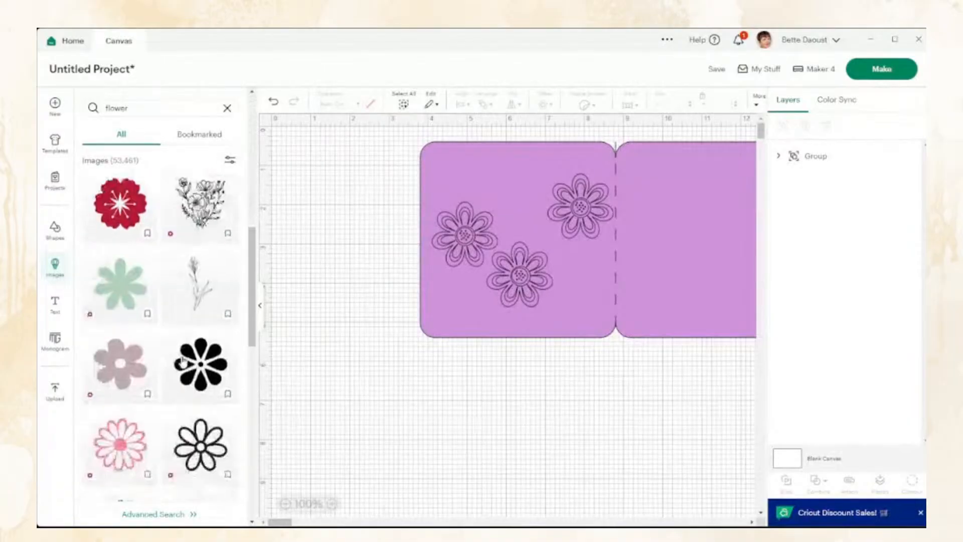
scroll(183, 362, "down", 3)
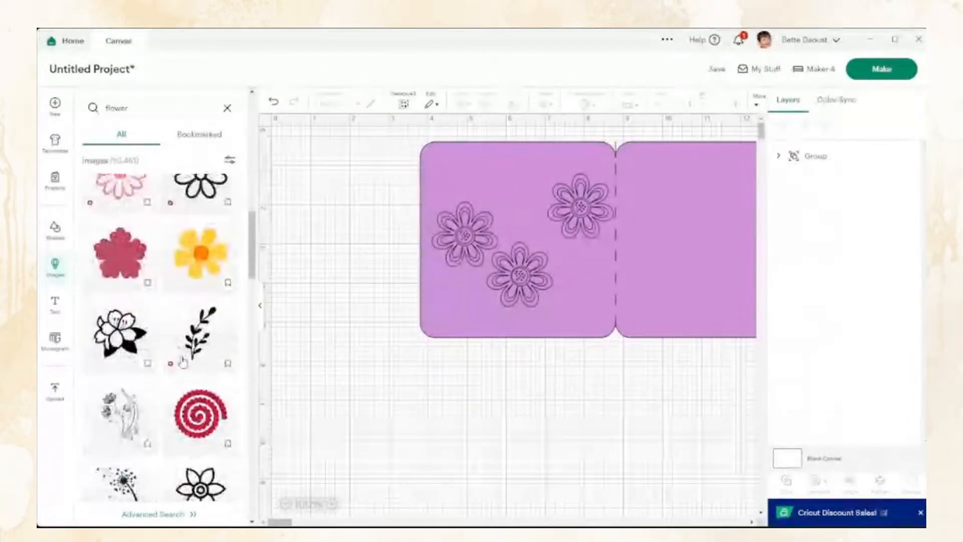
scroll(183, 362, "up", 5)
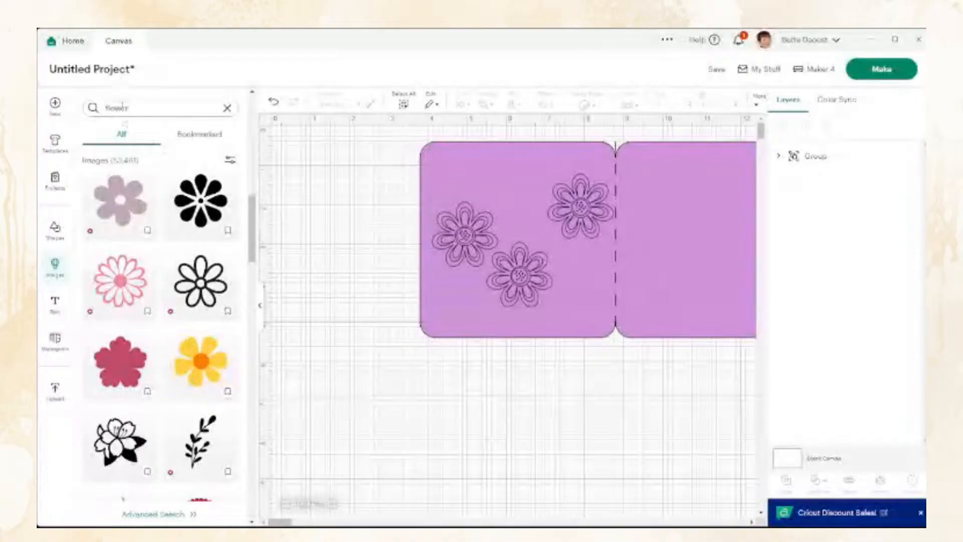
left_click(120, 107)
key("BackSpace")
key("BackSpace")
key("BackSpace")
key("BackSpace")
key("BackSpace")
key("BackSpace")
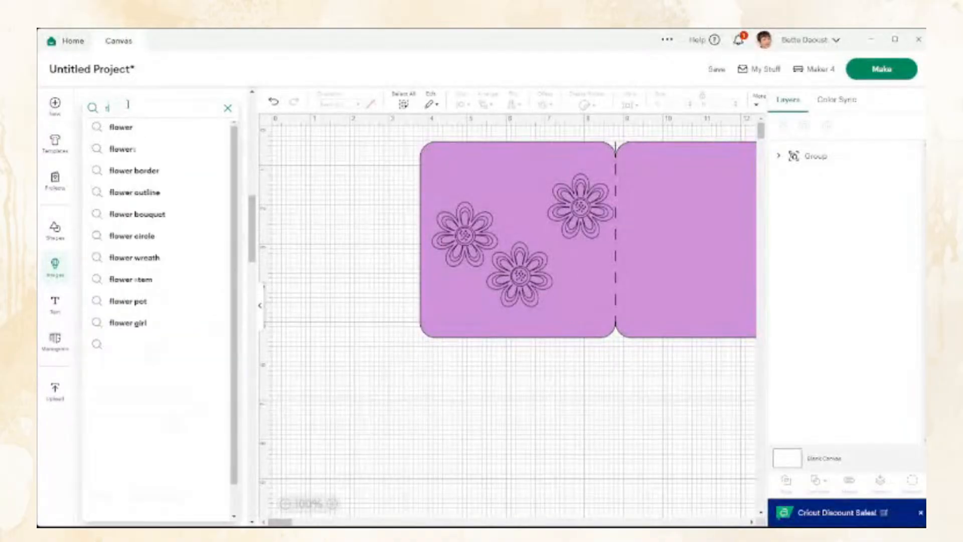
type("stem")
key("Return")
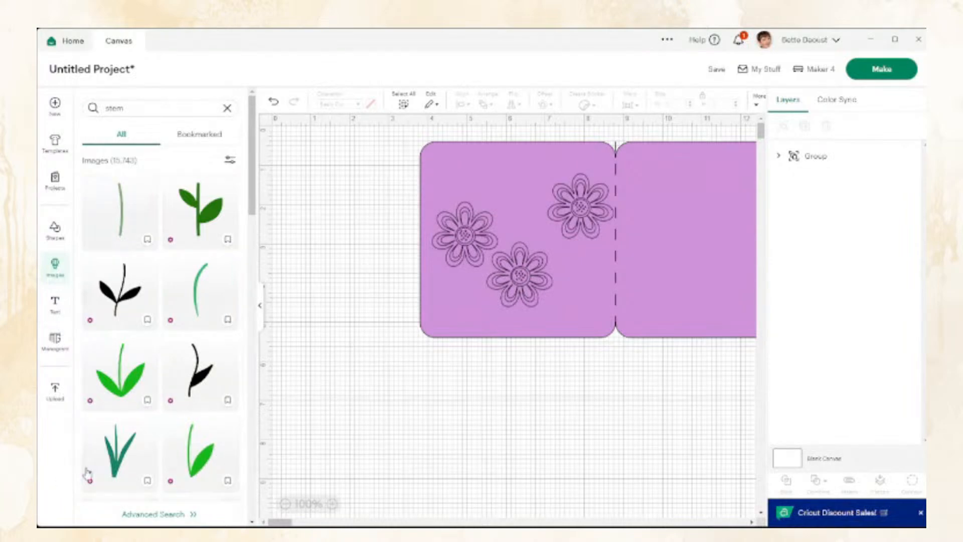
Insert the green stem with two outlined leaves, scaled to about 1 by 1.76 in, beneath the leftmost flower.
scroll(159, 347, "down", 1)
scroll(159, 347, "down", 3)
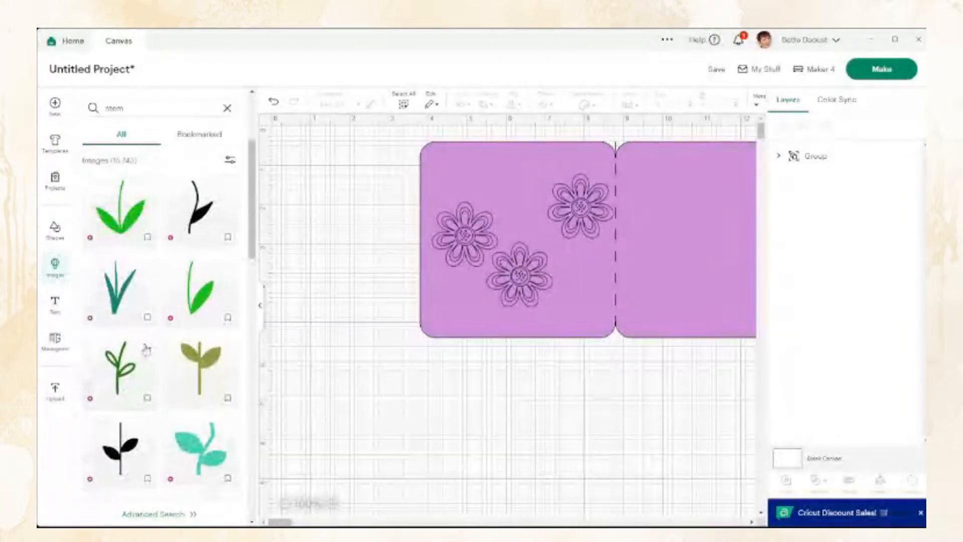
left_click(129, 379)
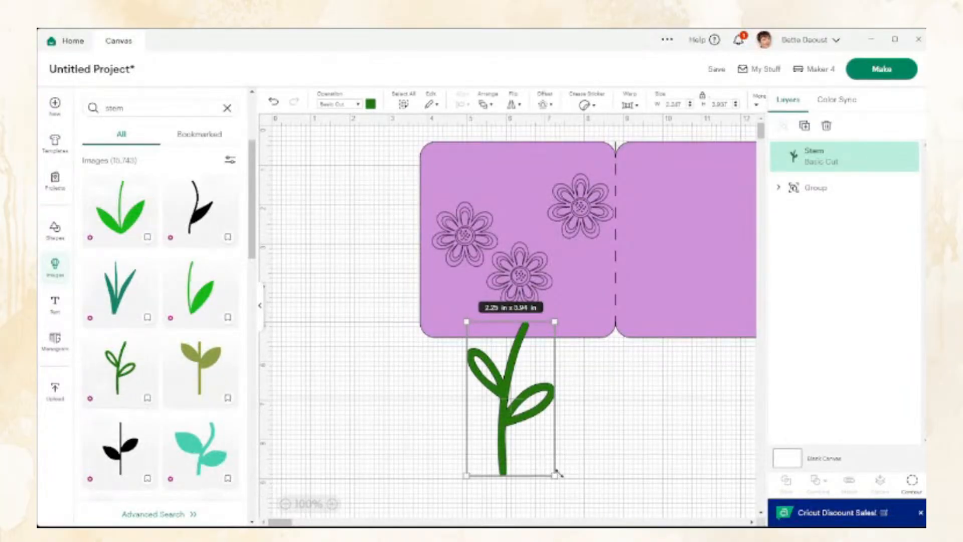
left_click_drag(554, 472, 461, 301)
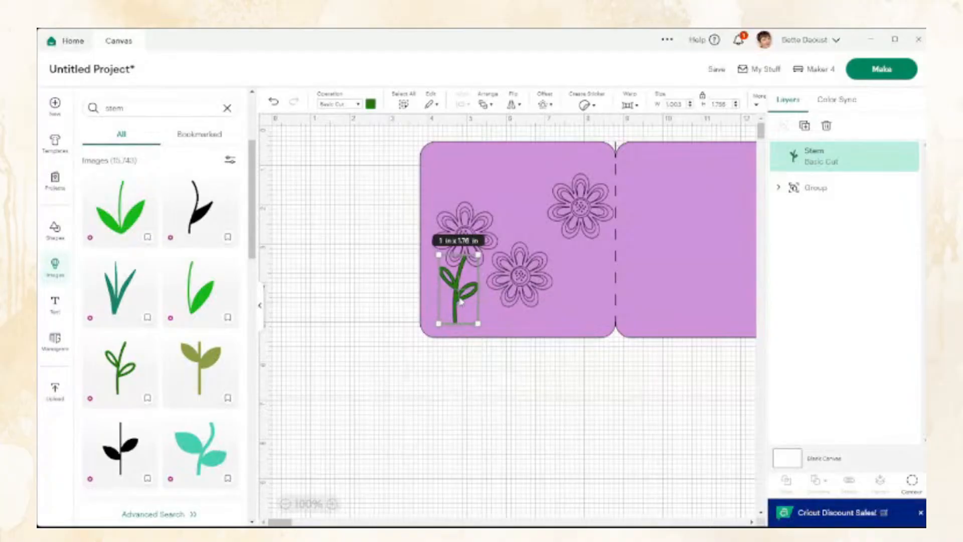
Change the stem's operation to Pen drawing and shift it slightly down so it meets the leftmost flower.
left_click(332, 105)
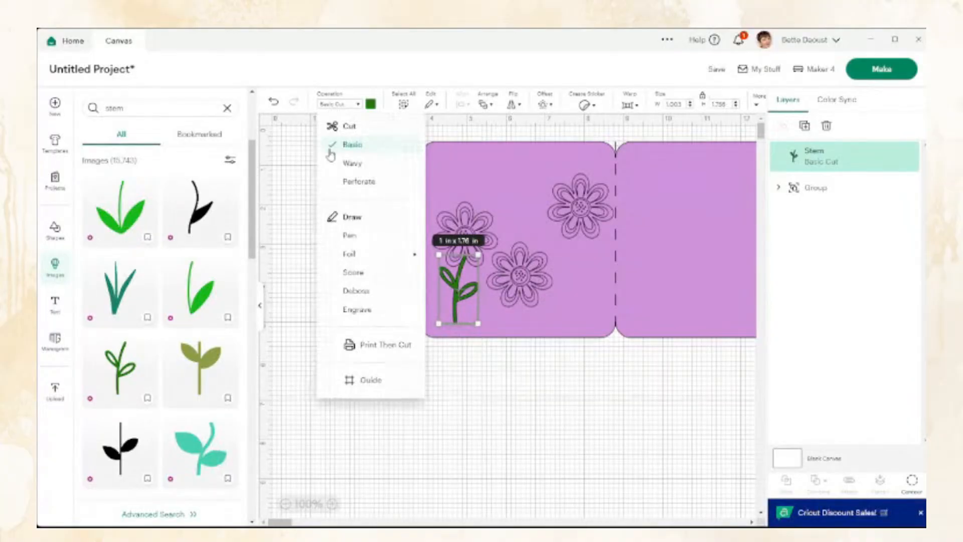
left_click(352, 238)
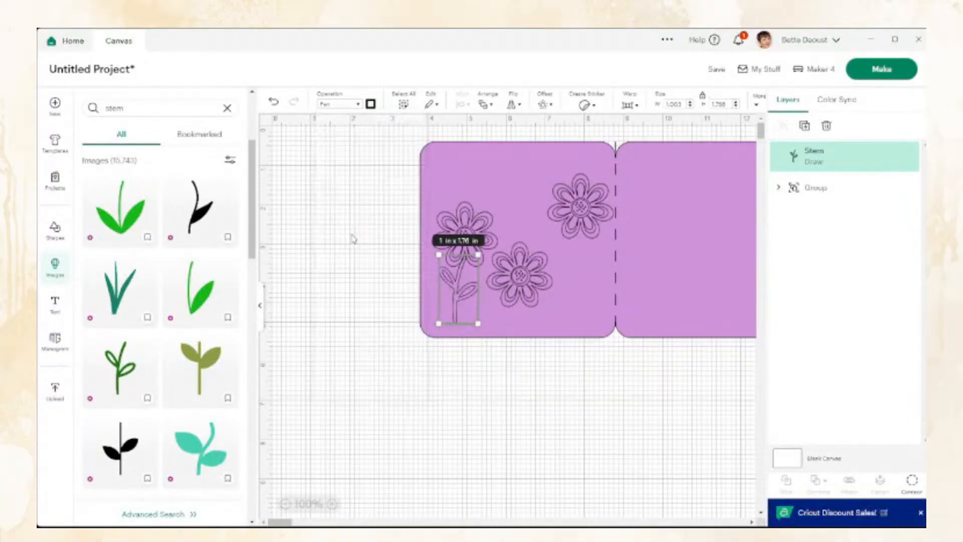
left_click(512, 423)
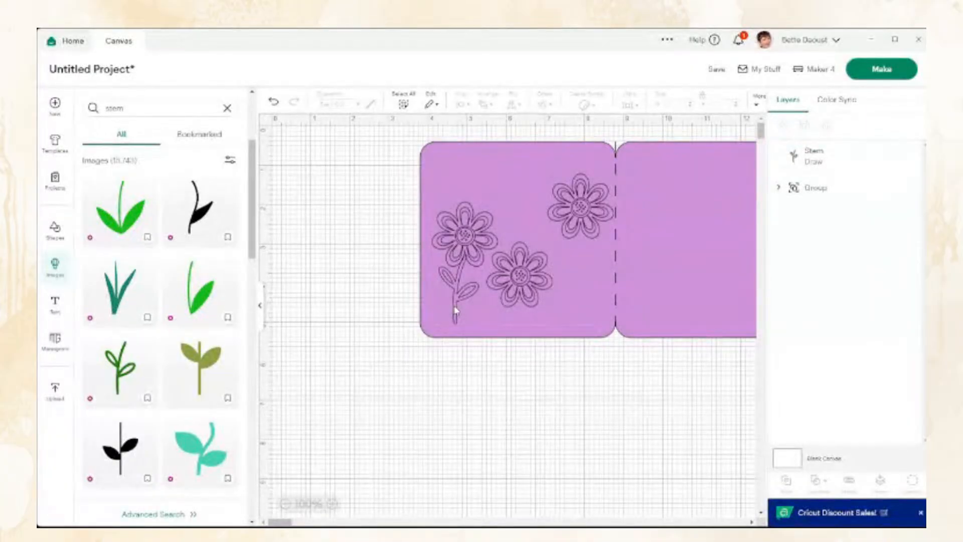
mouse_move(455, 310)
left_mouse_down()
mouse_move(464, 313)
mouse_move(456, 315)
left_mouse_up()
left_click(546, 398)
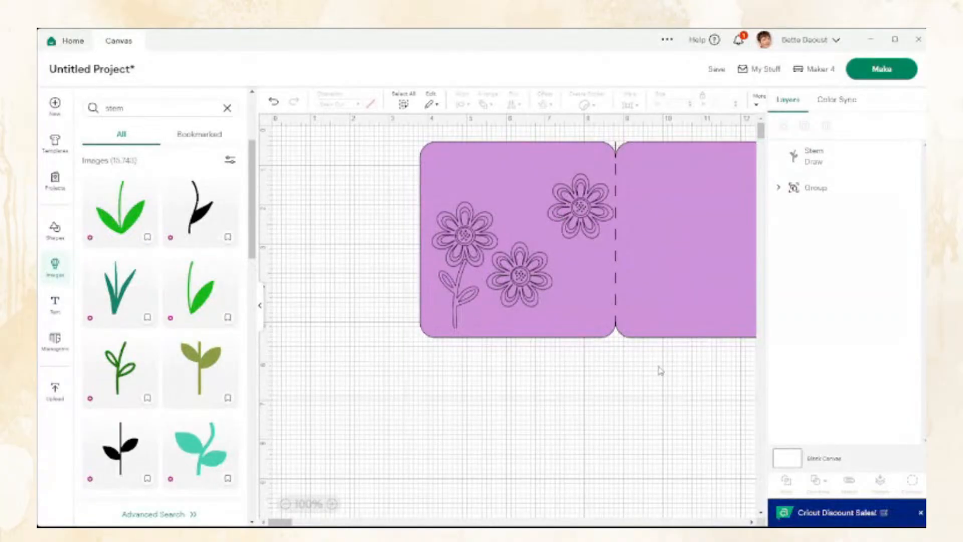
Group the drawn stem with the flower-decorated card base.
left_click_drag(372, 217, 536, 349)
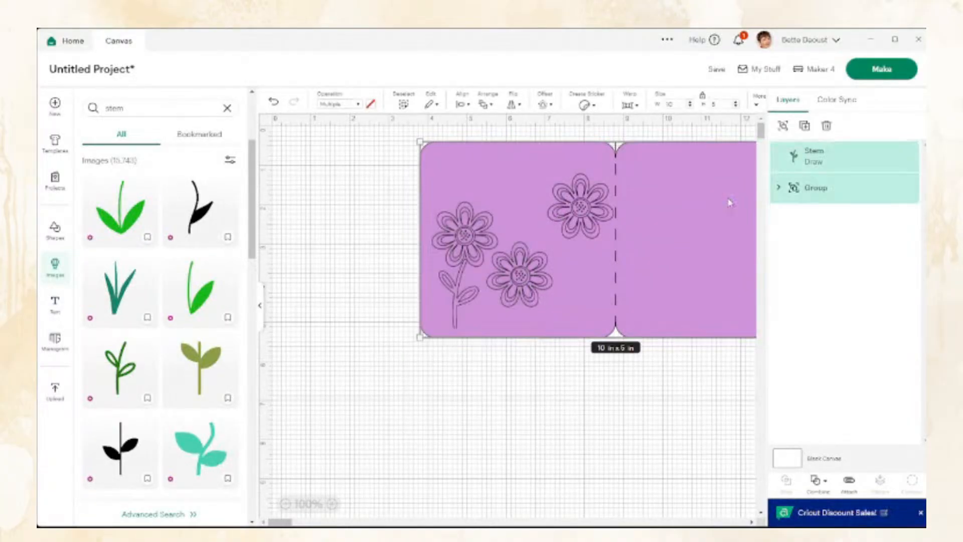
left_click(782, 129)
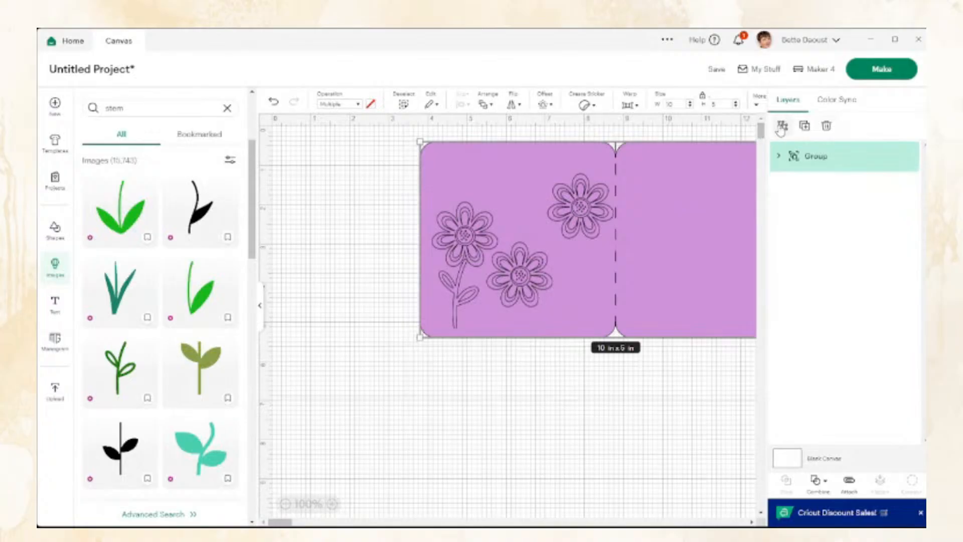
left_click(499, 427)
Reposition the grouped card on the canvas at about X 6.7 in, Y 0.375 in, leaving free space beside it.
left_click_drag(692, 239, 569, 248)
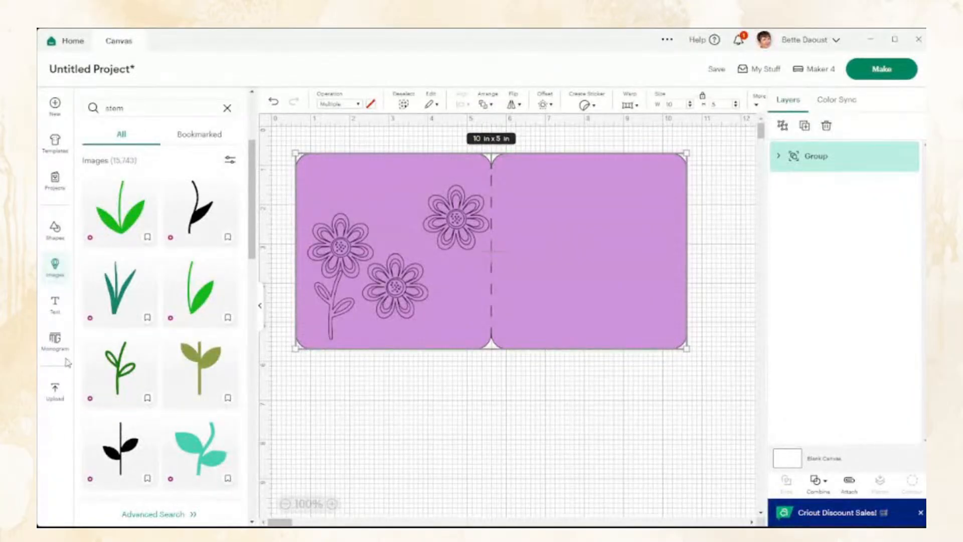
left_click(262, 310)
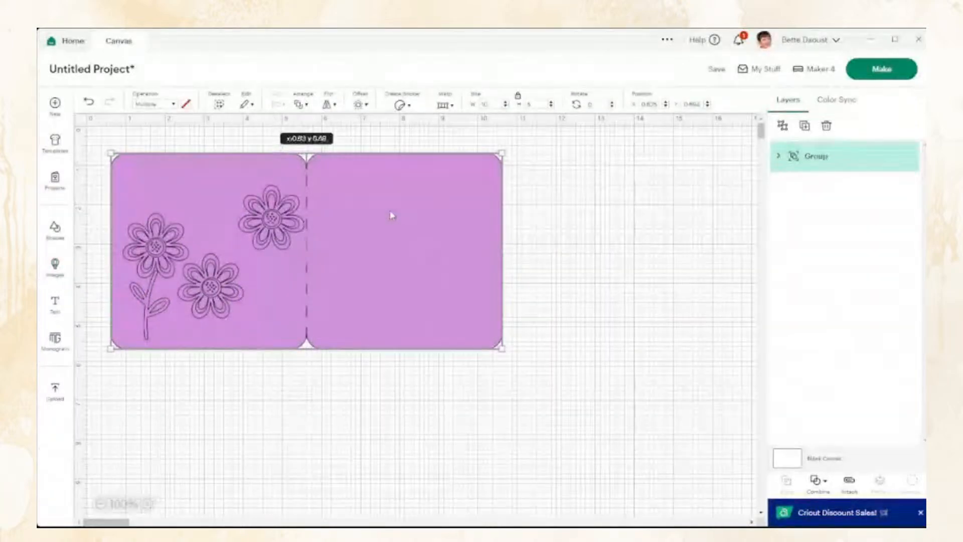
left_click_drag(392, 215, 630, 203)
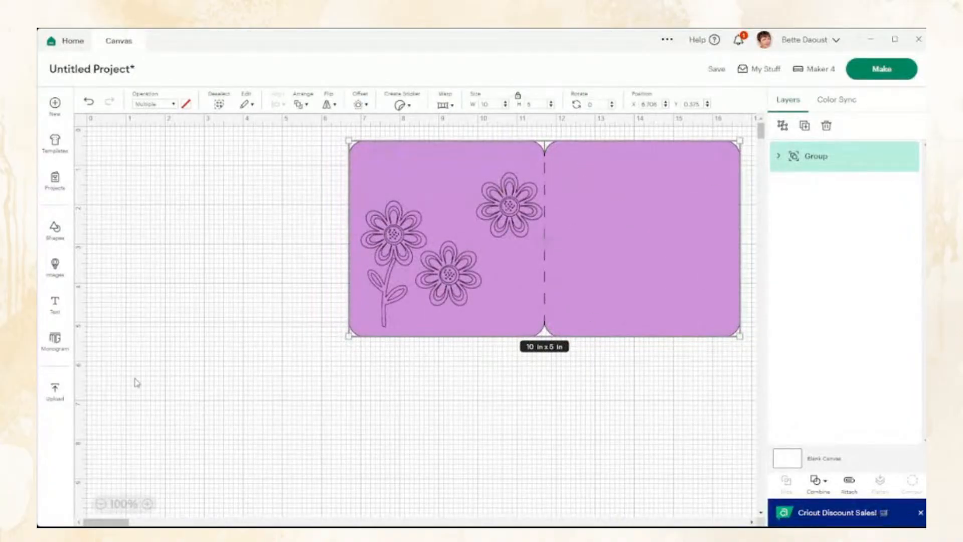
Search the image library for "frame".
left_click(55, 266)
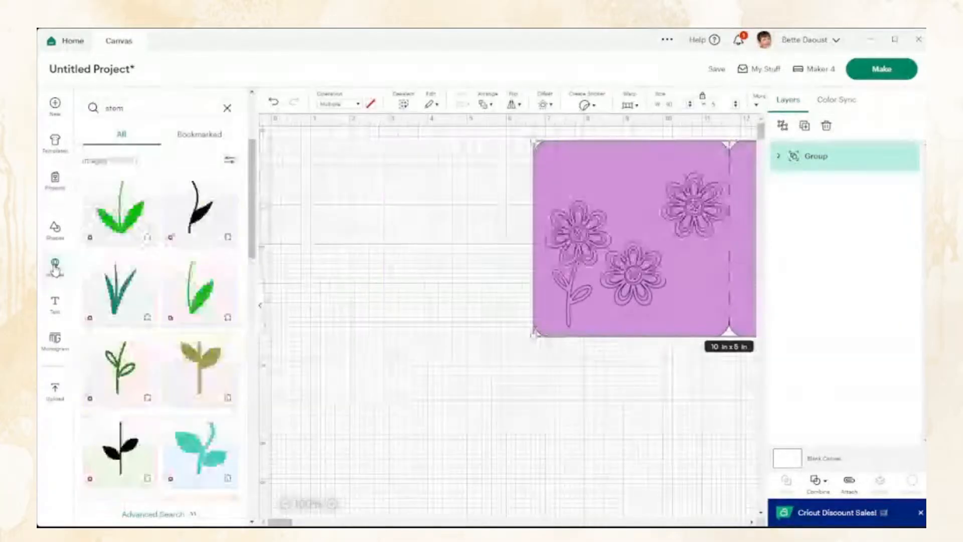
left_click(132, 107)
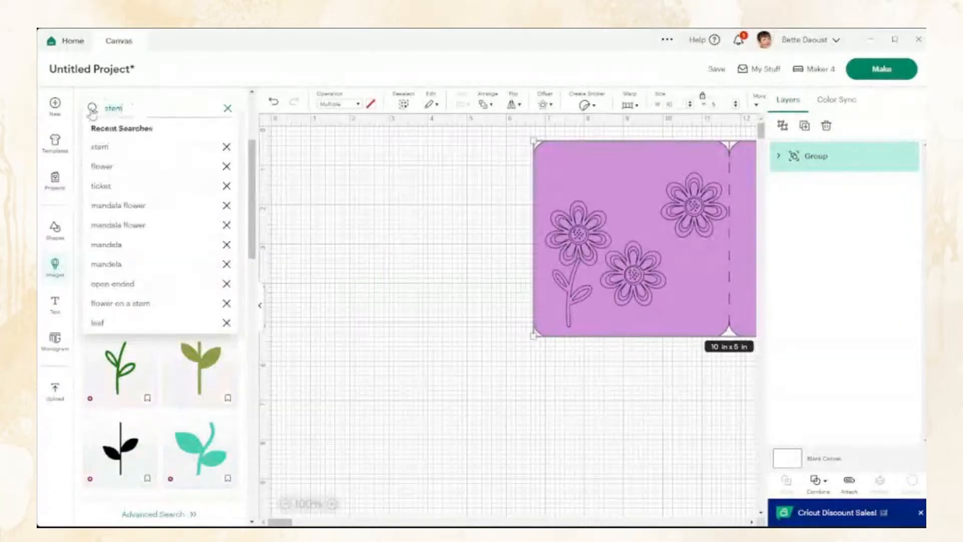
key("BackSpace")
key("BackSpace")
key("BackSpace")
key("BackSpace")
type("frame")
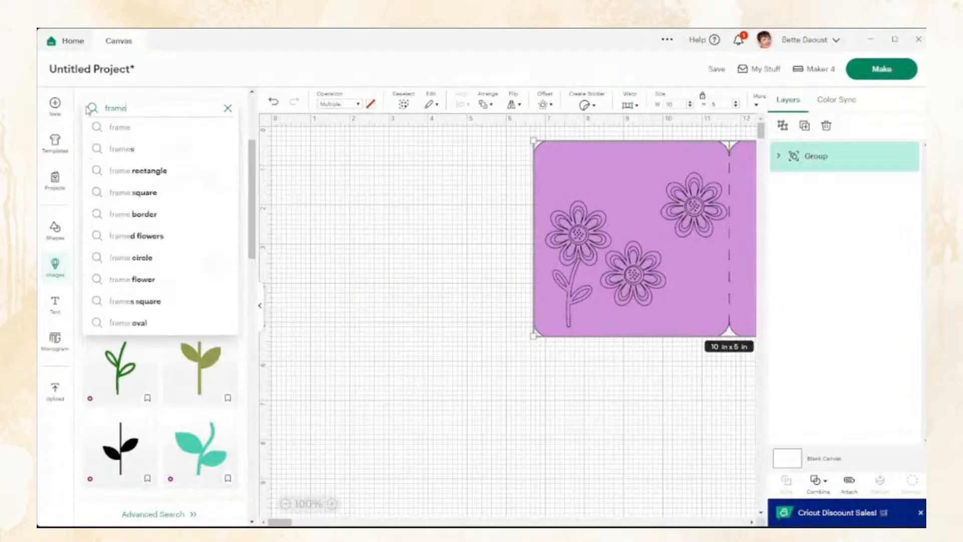
key("Return")
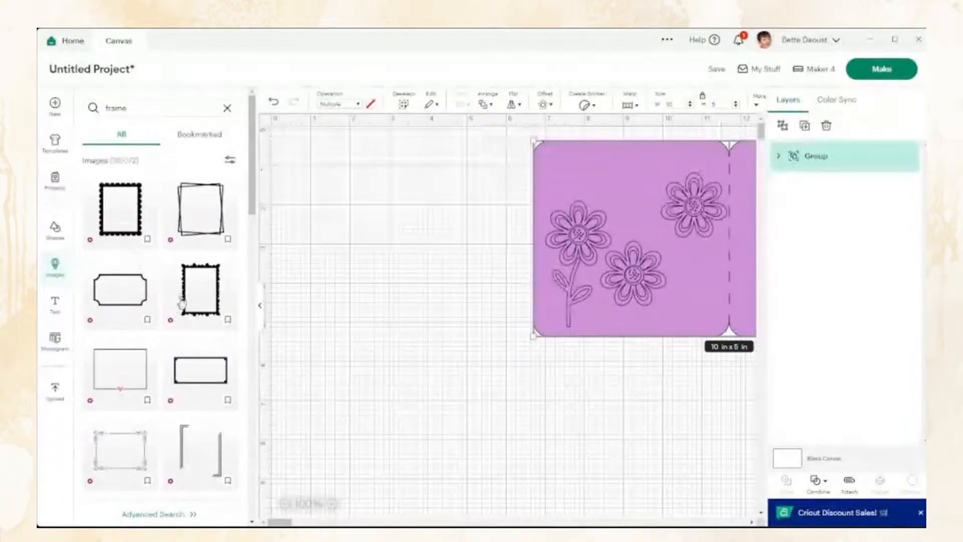
Insert the frame of two overlapping rectangles and fit it inside the card's blank half, scaled to about 4.2 by 4.85 in.
left_click(213, 239)
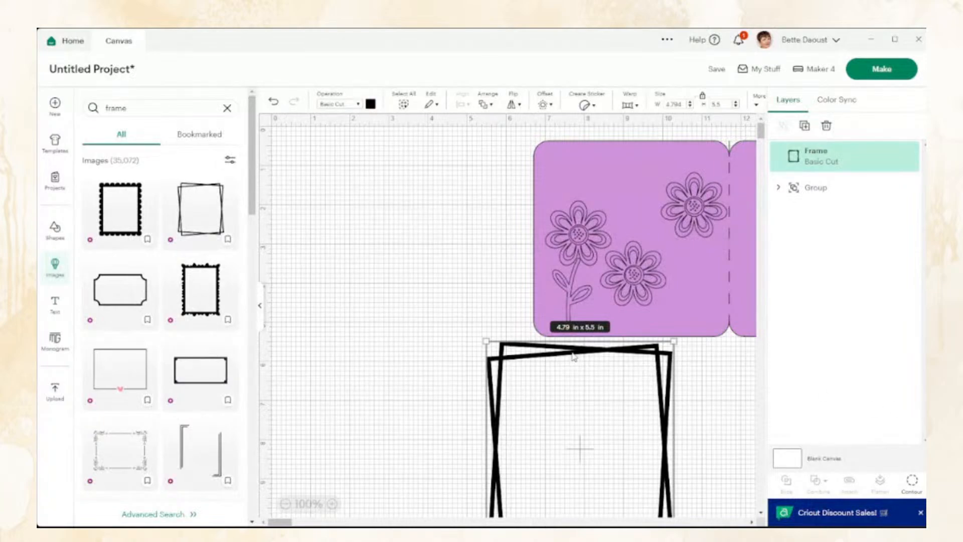
left_click_drag(574, 356, 390, 175)
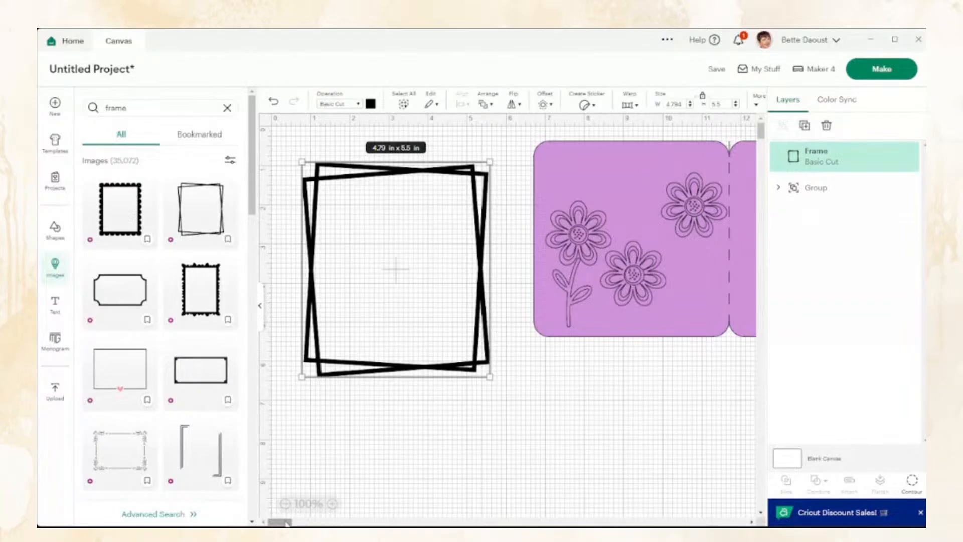
left_click_drag(286, 523, 298, 524)
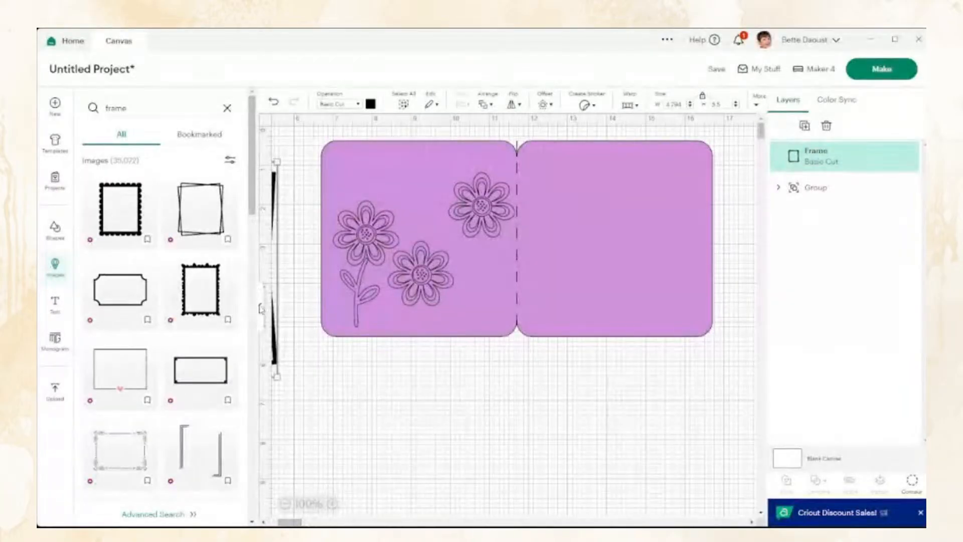
left_click(263, 311)
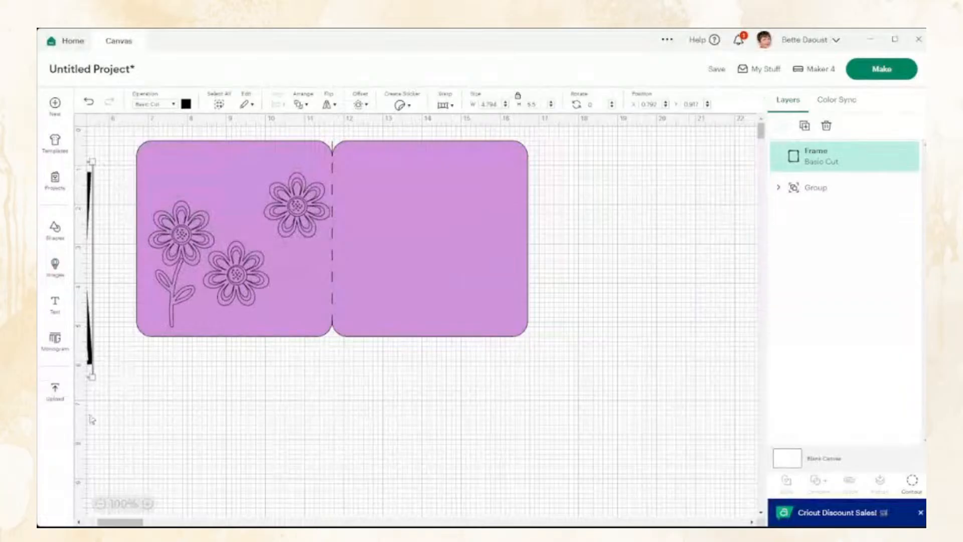
left_click_drag(120, 523, 106, 522)
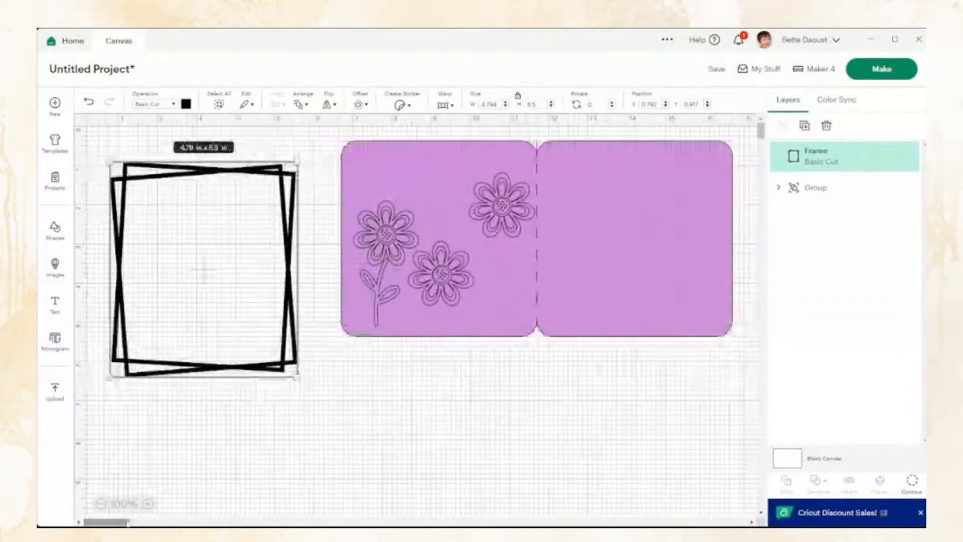
left_click_drag(210, 354, 646, 321)
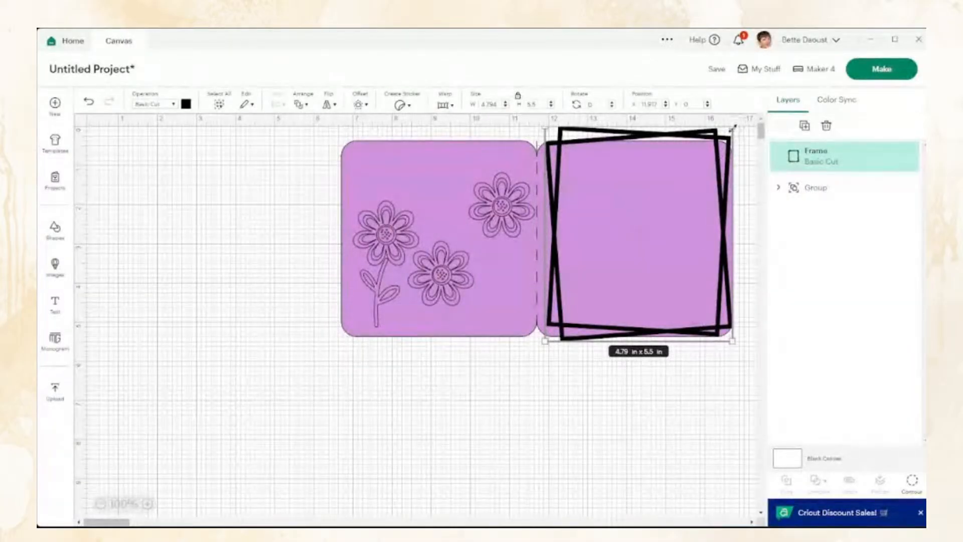
left_click_drag(733, 128, 707, 198)
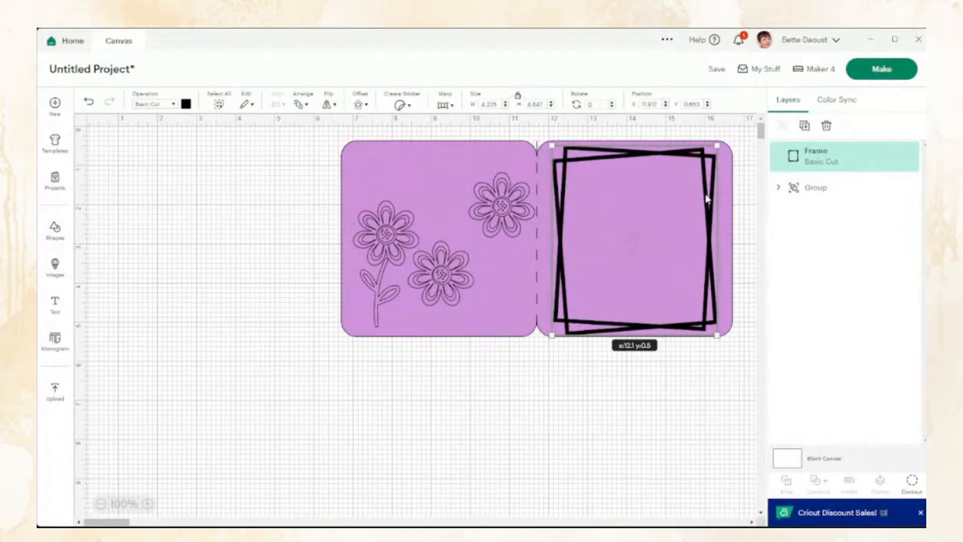
Shift the overlapping-rectangles frame towards the fold line and, with proportions unlocked, widen it to about 4.75 in.
left_click_drag(707, 198, 697, 196)
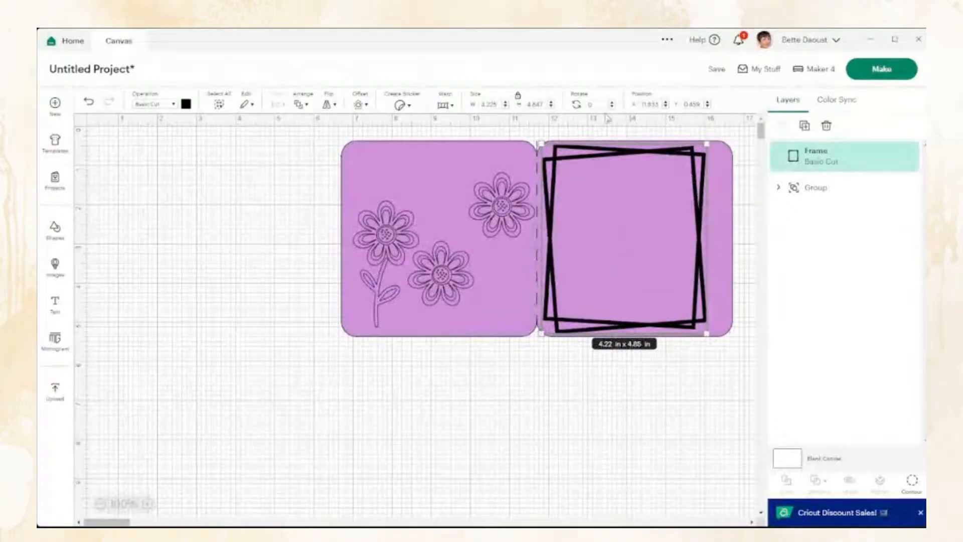
left_click(517, 96)
left_click_drag(708, 233, 729, 234)
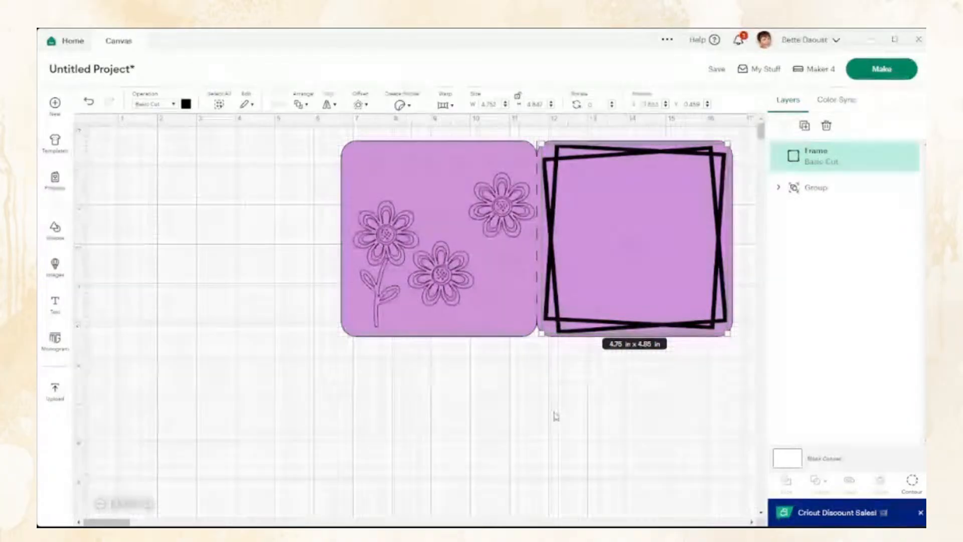
left_click(550, 420)
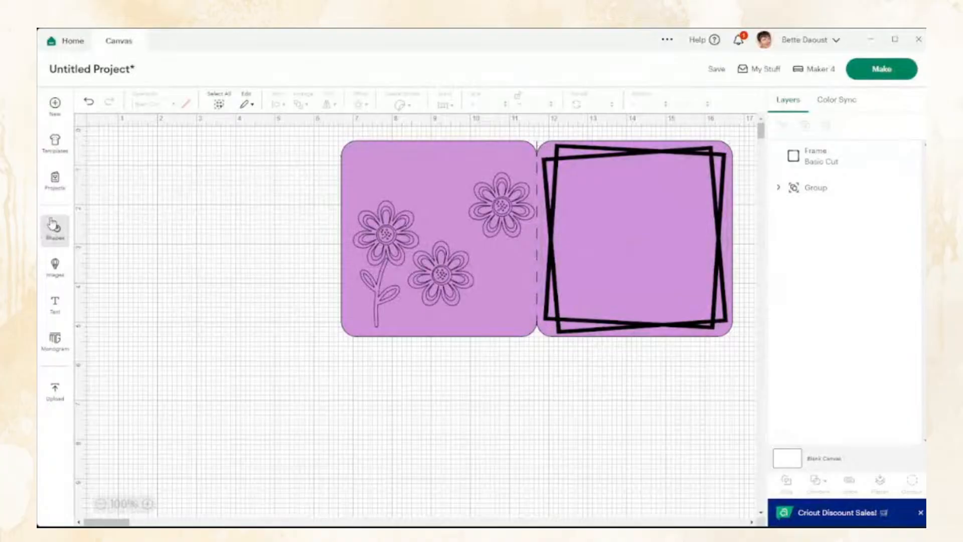
Browse the "frame" images and insert the black scalloped-edge picture frame on the canvas.
left_click(56, 266)
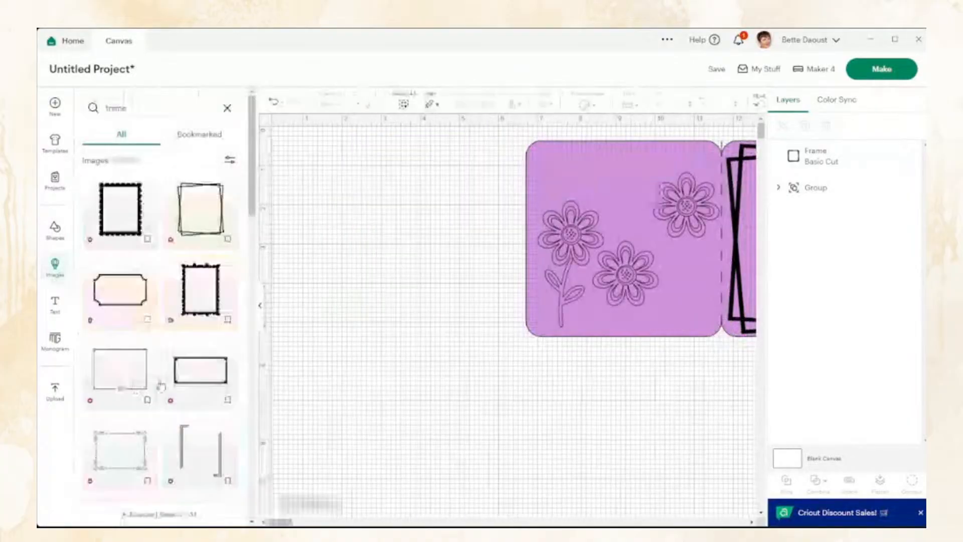
scroll(165, 328, "down", 4)
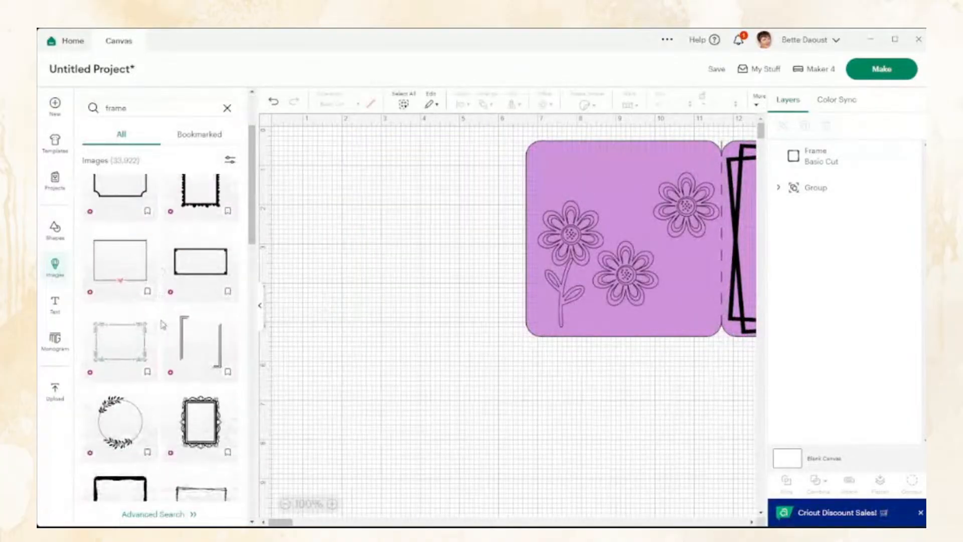
scroll(150, 324, "down", 2)
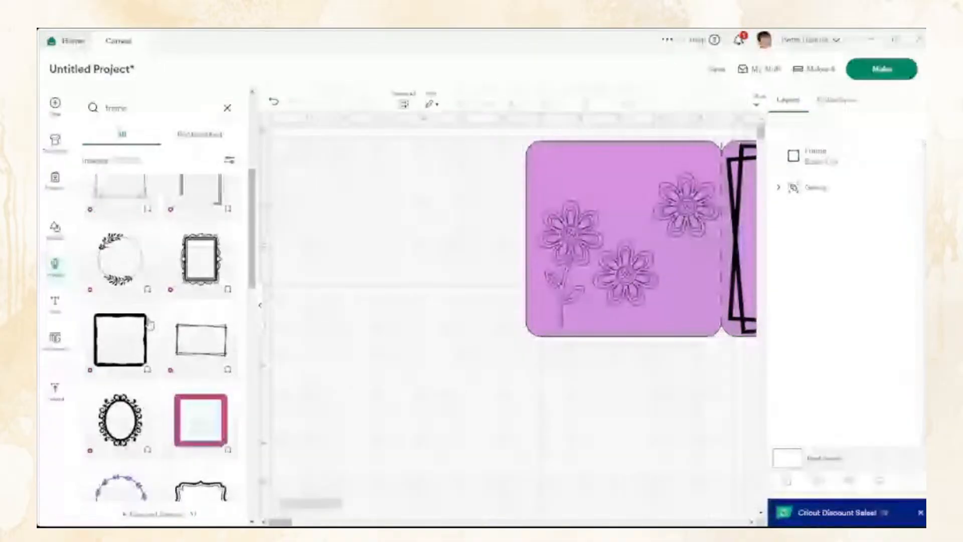
scroll(301, 291, "down", 2)
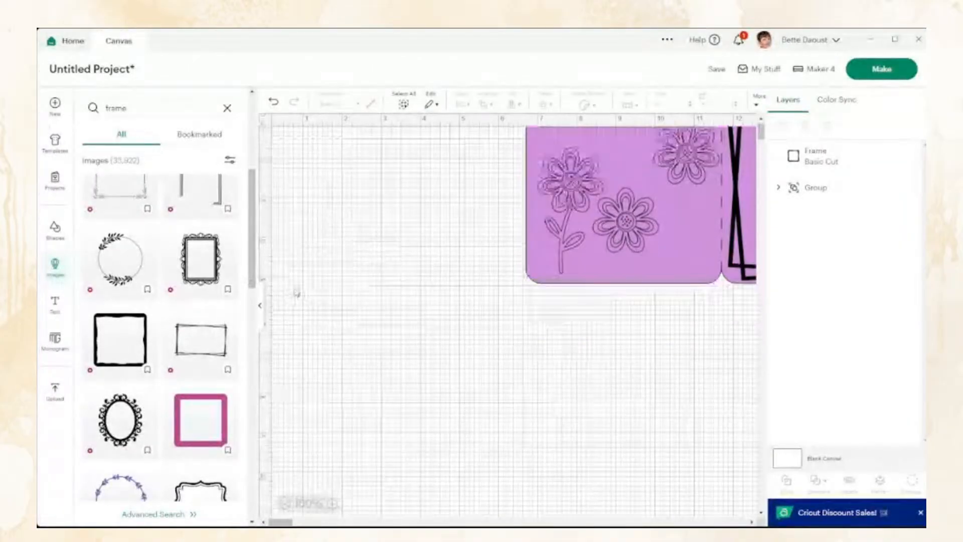
scroll(147, 346, "up", 3)
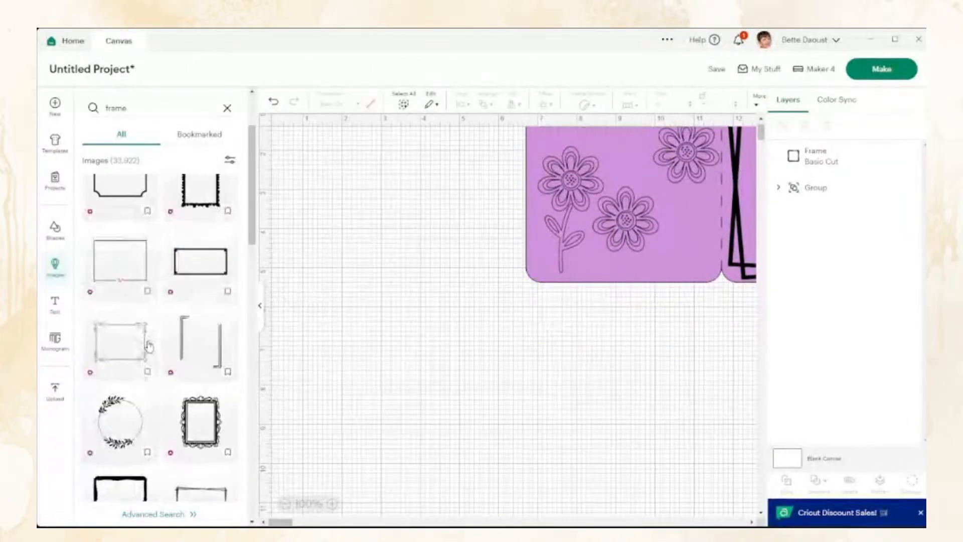
scroll(165, 355, "up", 2)
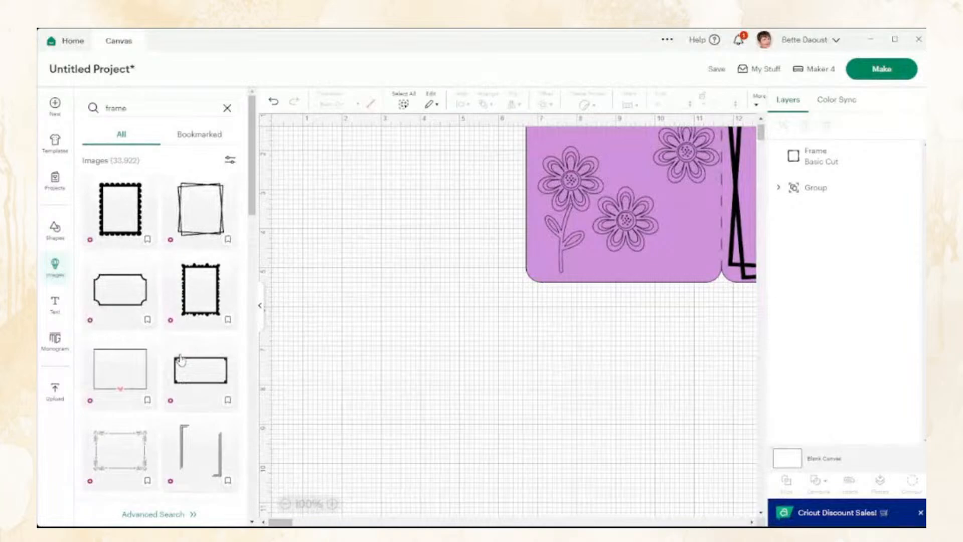
left_click(114, 241)
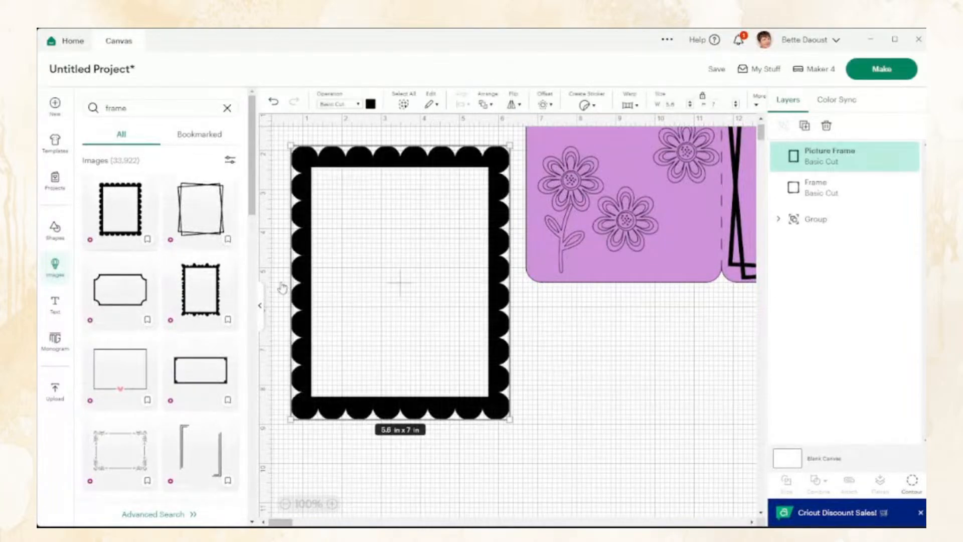
left_click(260, 305)
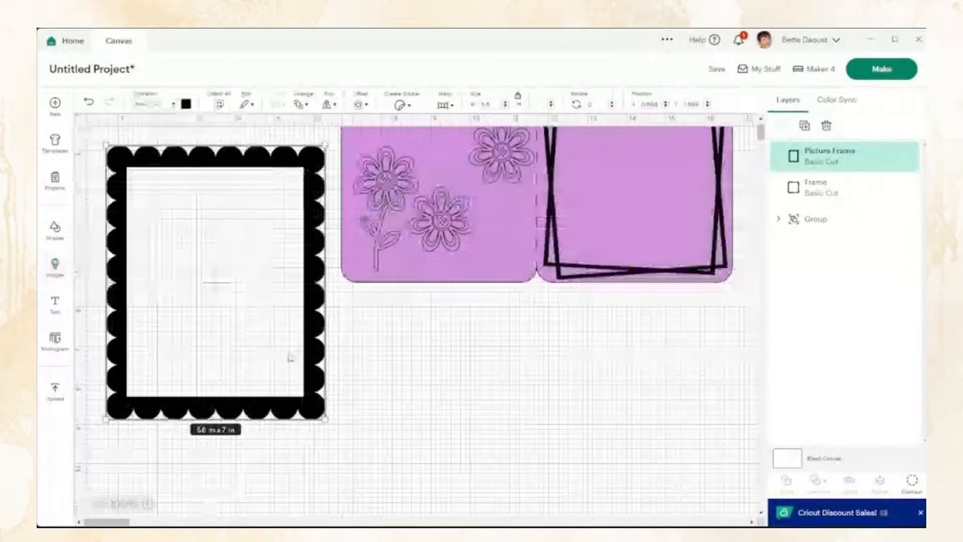
Recolor the scalloped picture frame light green.
left_click(186, 104)
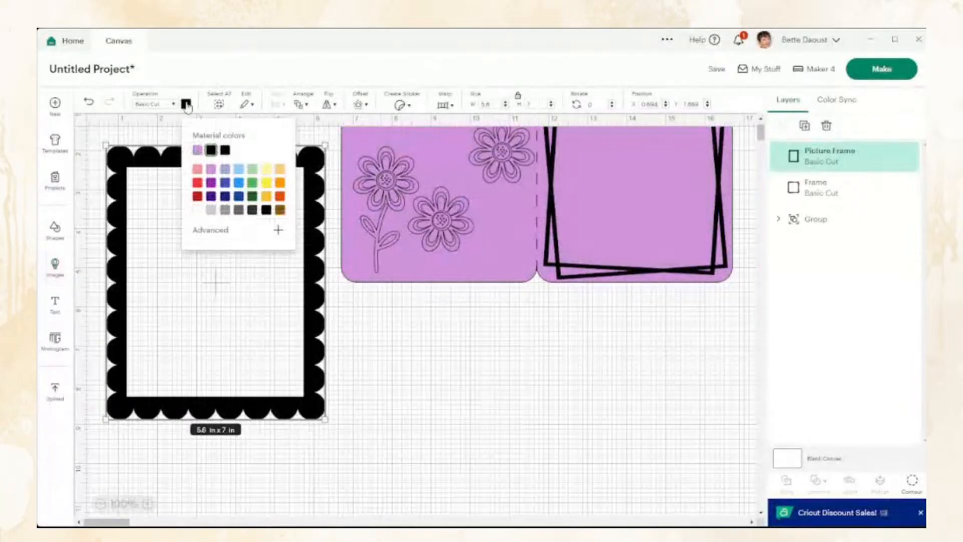
left_click(224, 170)
left_click(252, 169)
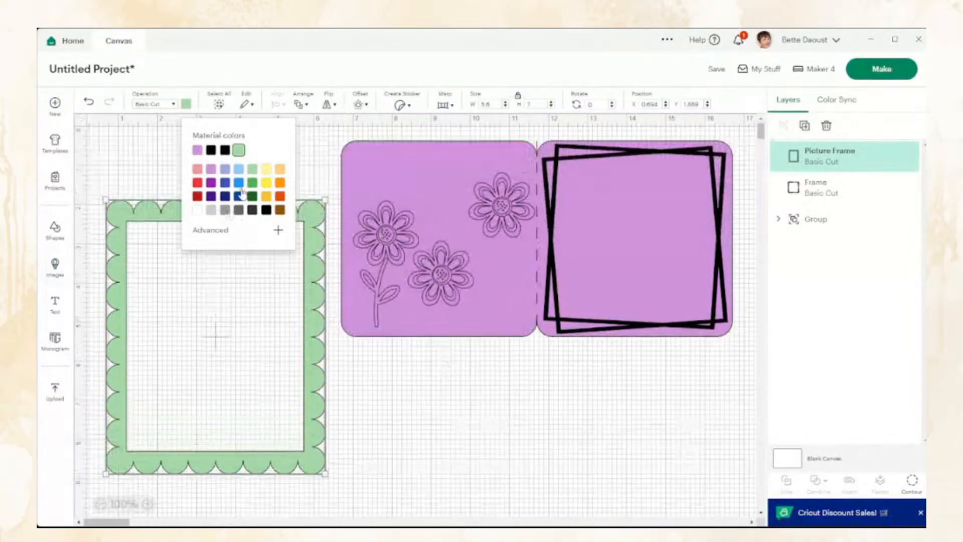
Unlock the scalloped frame's proportions and set its size to 4.5 by 4.5 in.
left_click(517, 96)
left_click(496, 104)
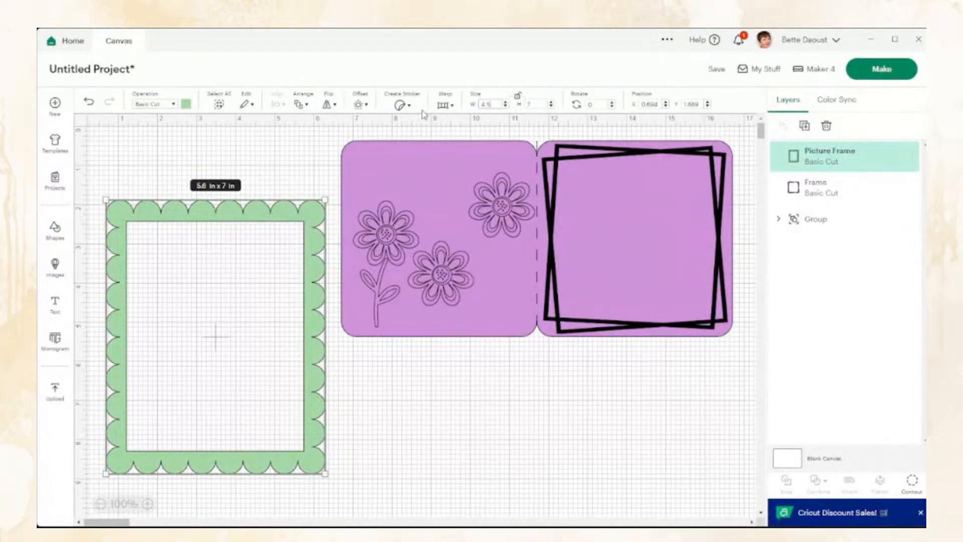
type("4.5")
key("Tab")
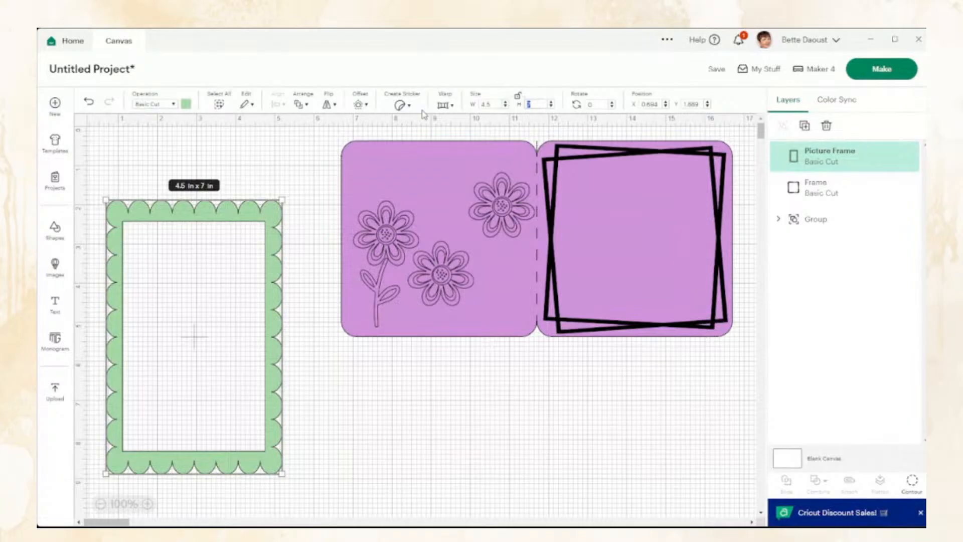
type("4.5")
key("Return")
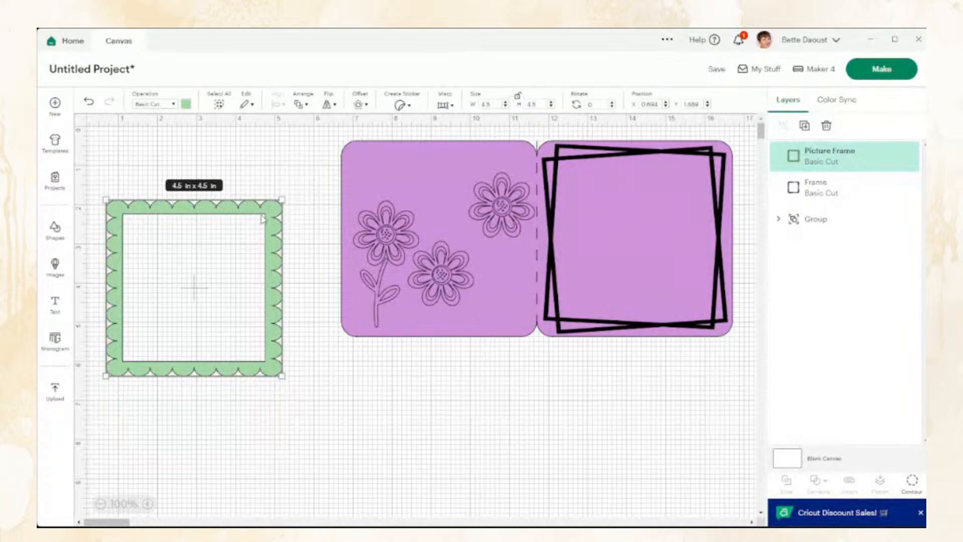
Move the card with its black frame aside to about X 11.8, Y 4.9 in, and place the scalloped frame at about X 2, Y 0.85 in.
left_click_drag(274, 335, 720, 283)
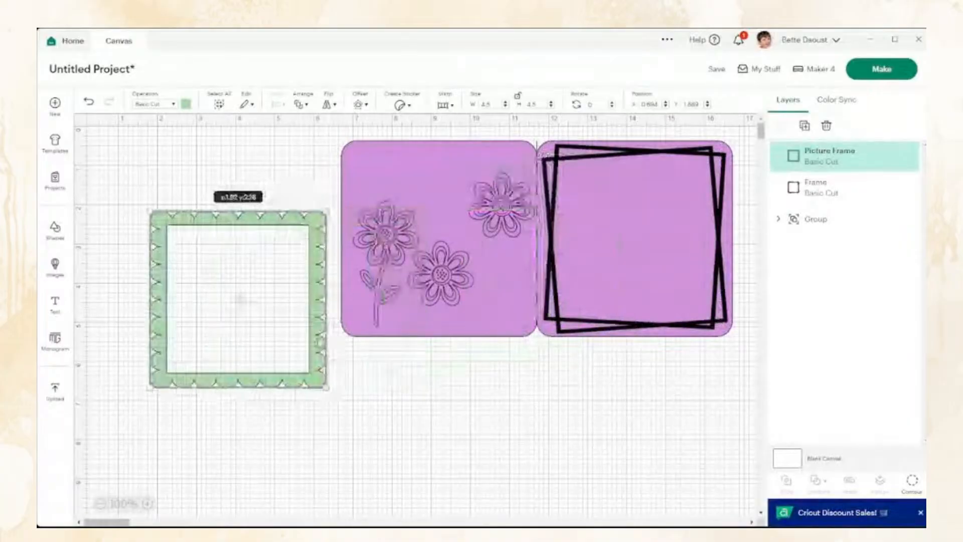
left_click_drag(240, 299, 209, 276)
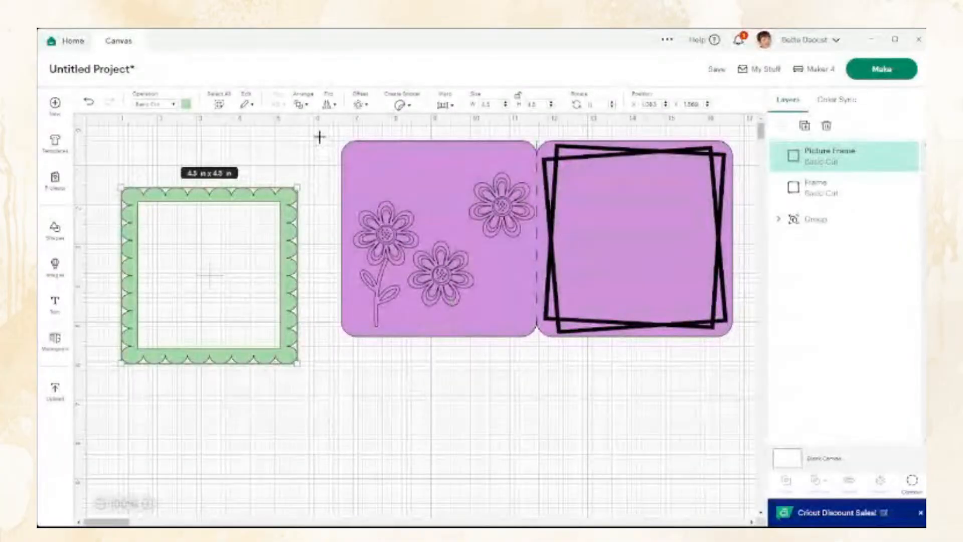
left_click_drag(318, 135, 667, 317)
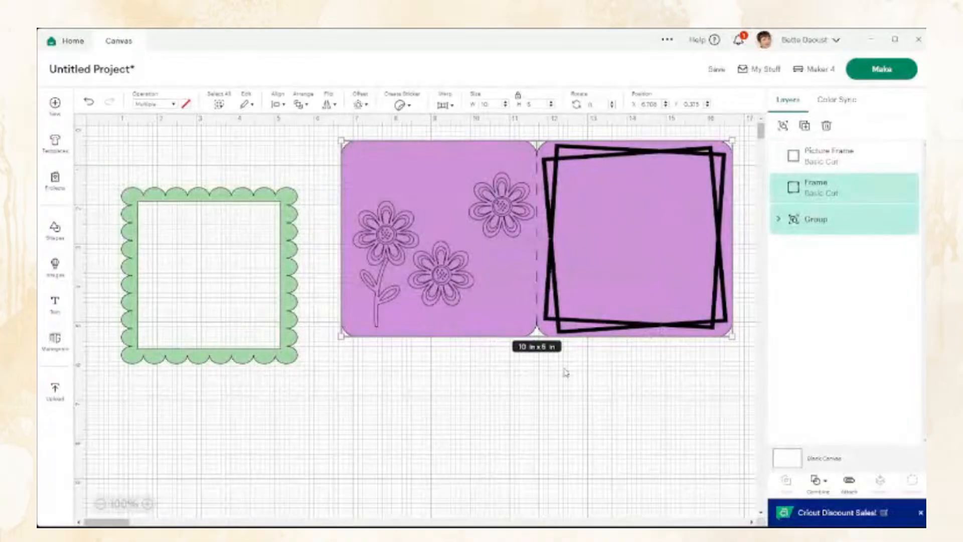
left_click_drag(477, 269, 677, 446)
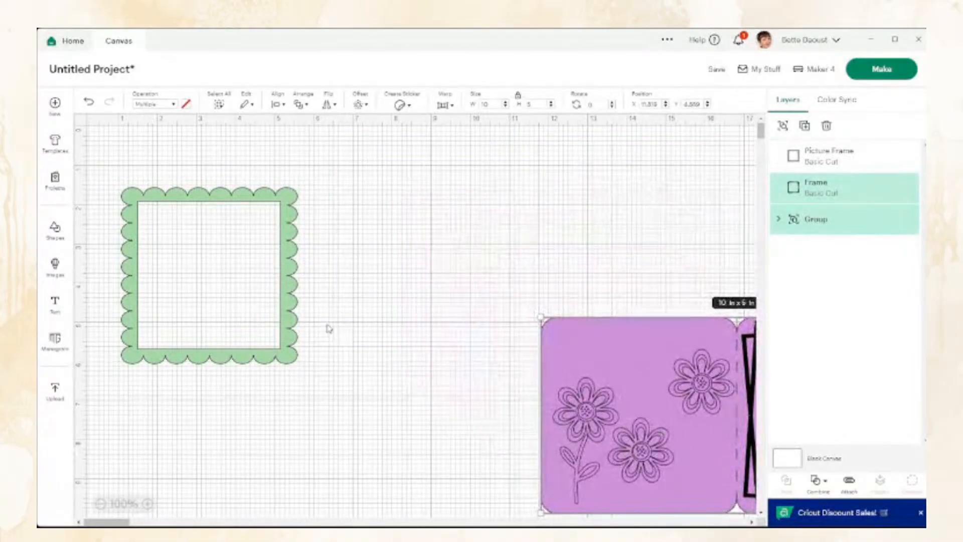
left_click_drag(289, 321, 325, 297)
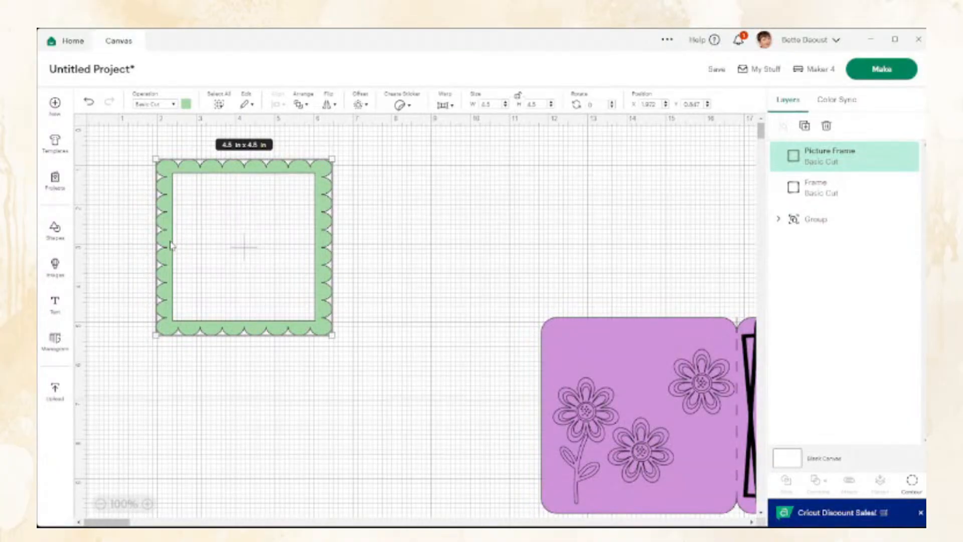
left_click(388, 193)
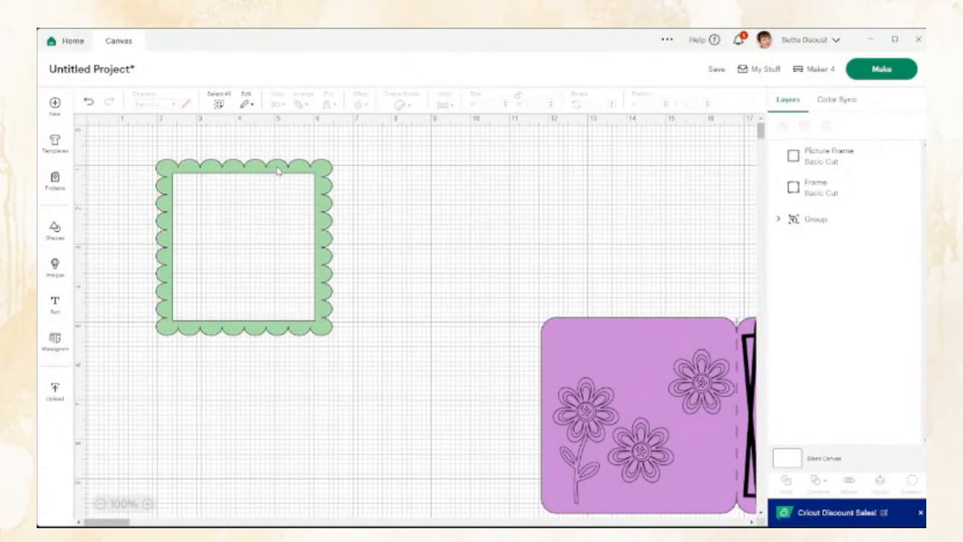
Duplicate the scalloped frame slightly offset down and to the right behind the original, and color the copy dark green.
left_click_drag(279, 167, 284, 172)
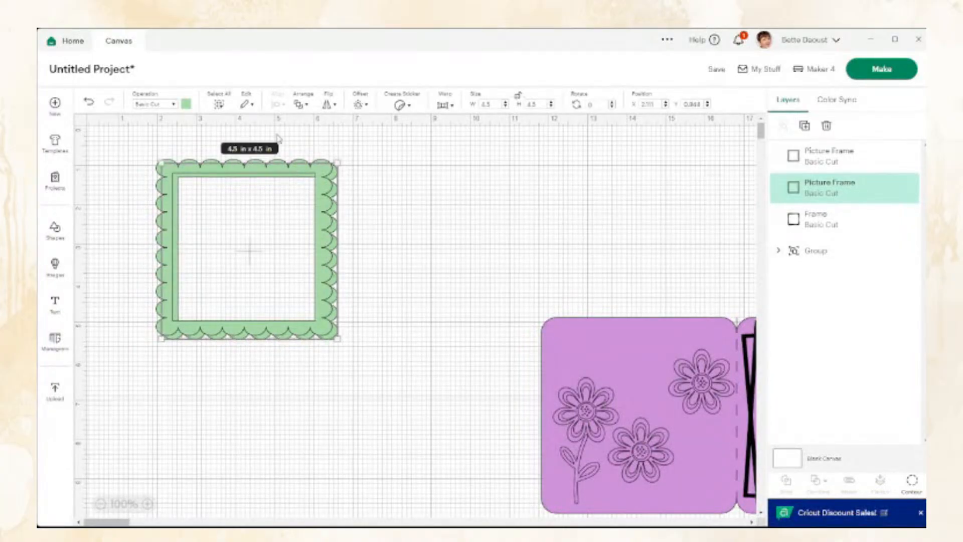
left_click(185, 104)
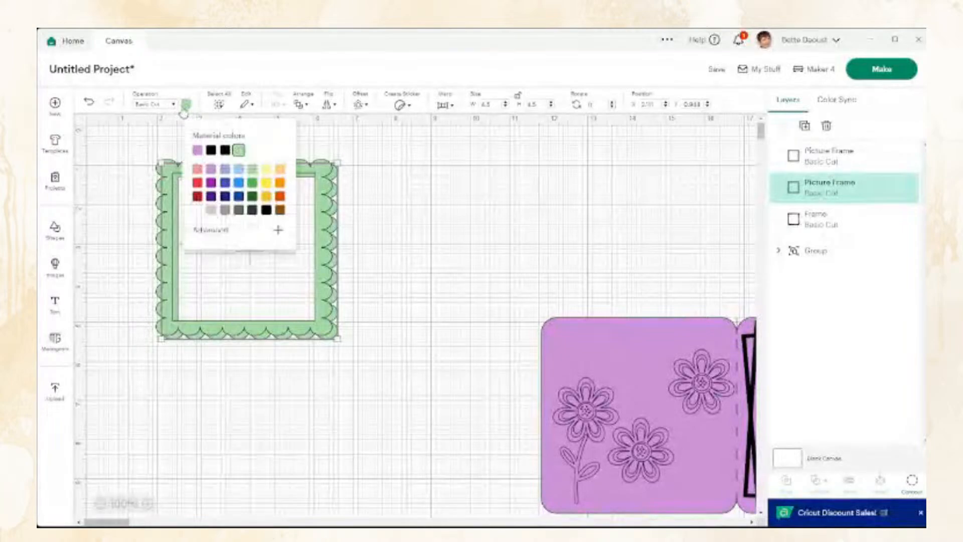
left_click(252, 196)
left_click(484, 207)
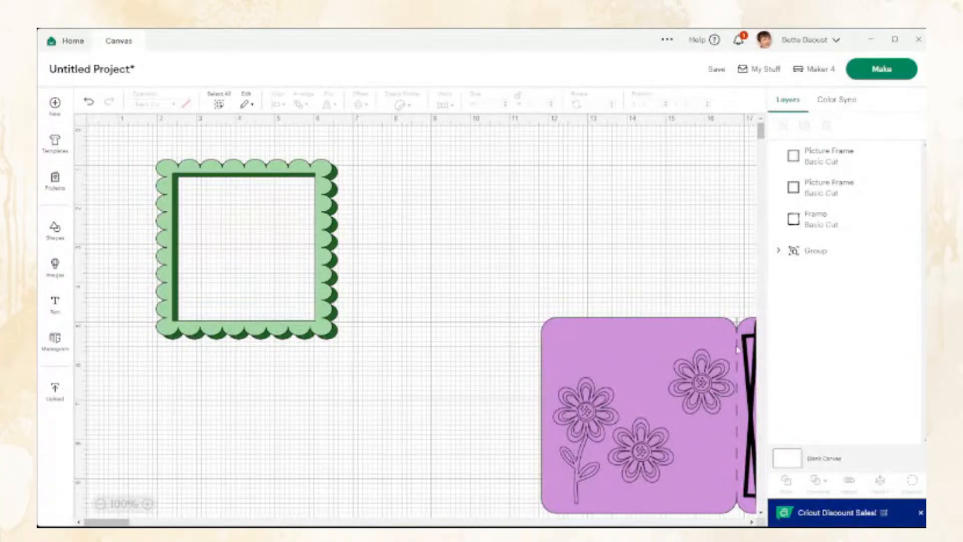
Move the card without its black frame to just below the scalloped frames, and group the light and dark green frames.
left_click_drag(691, 332, 333, 332)
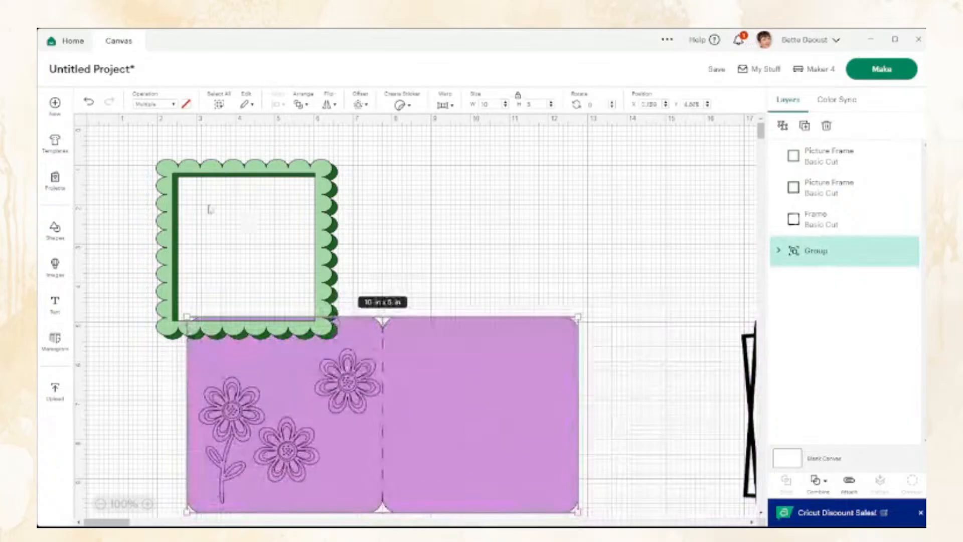
left_click_drag(132, 126, 249, 213)
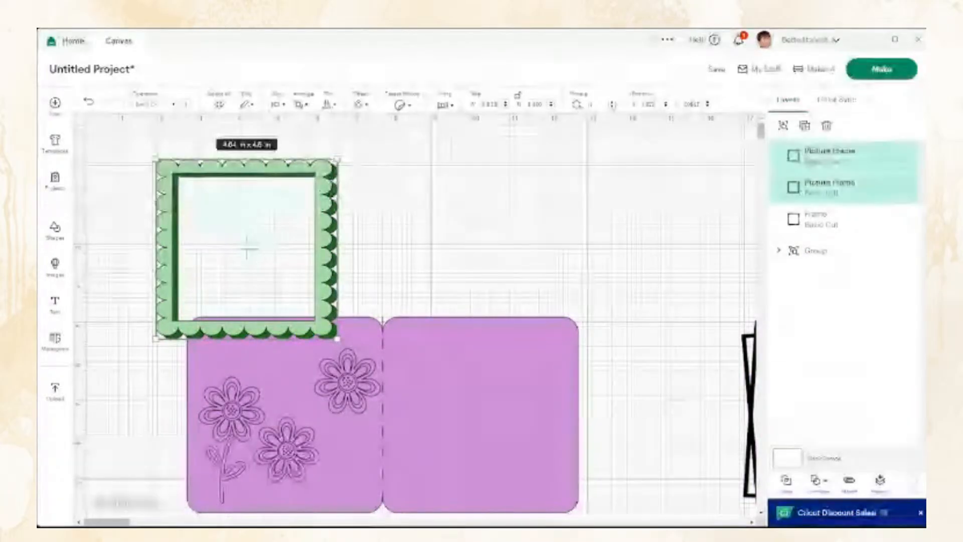
left_click(783, 126)
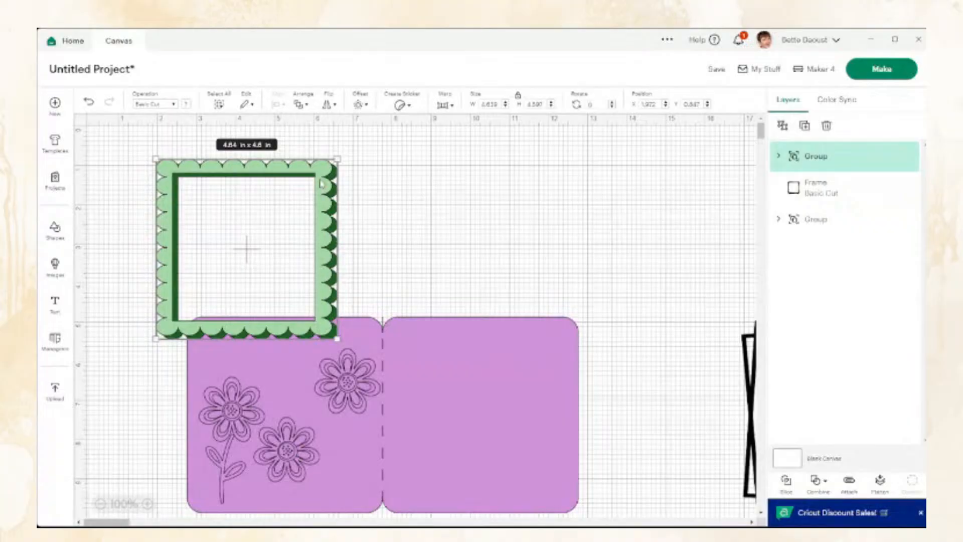
Place the grouped green frames on the card's blank half and move card and frames together up the canvas.
left_click_drag(320, 157, 320, 303)
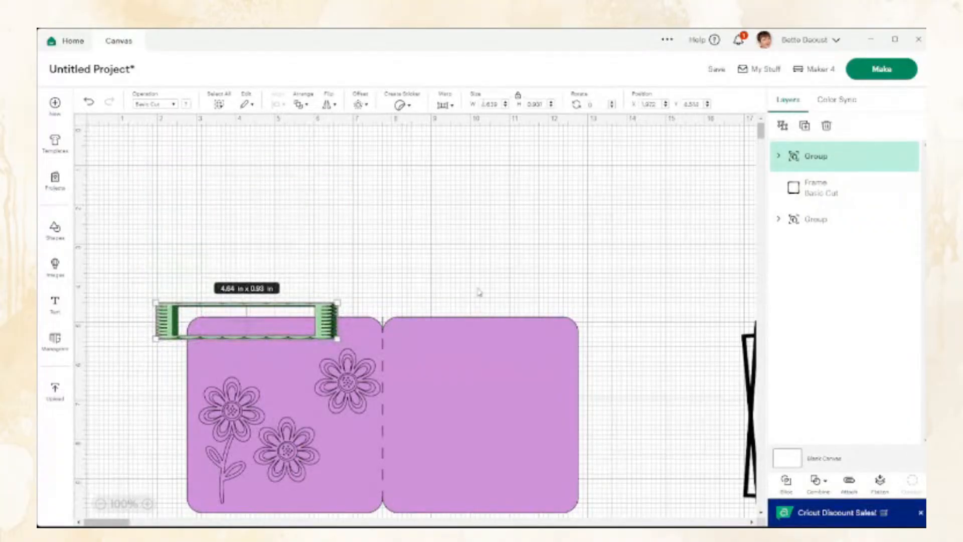
key("ctrl+z")
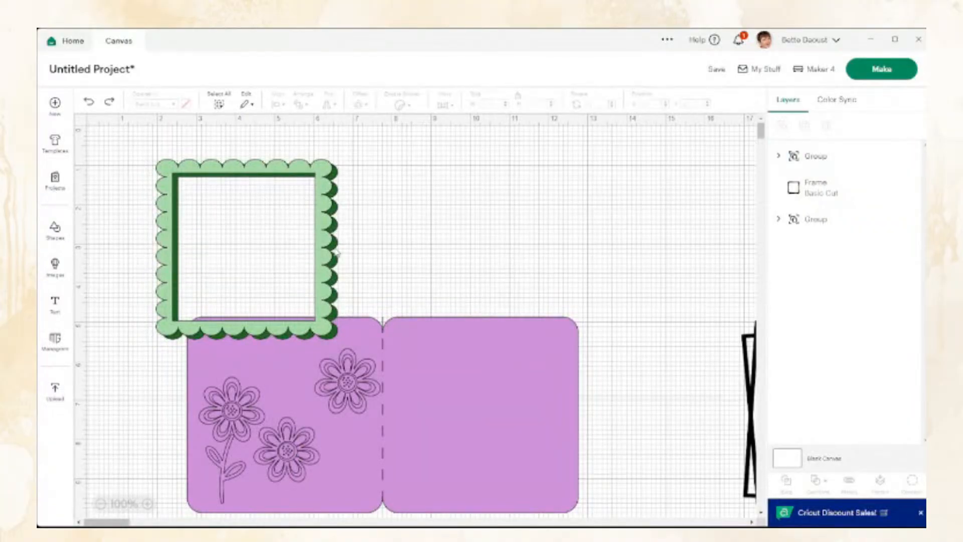
left_click_drag(329, 252, 562, 416)
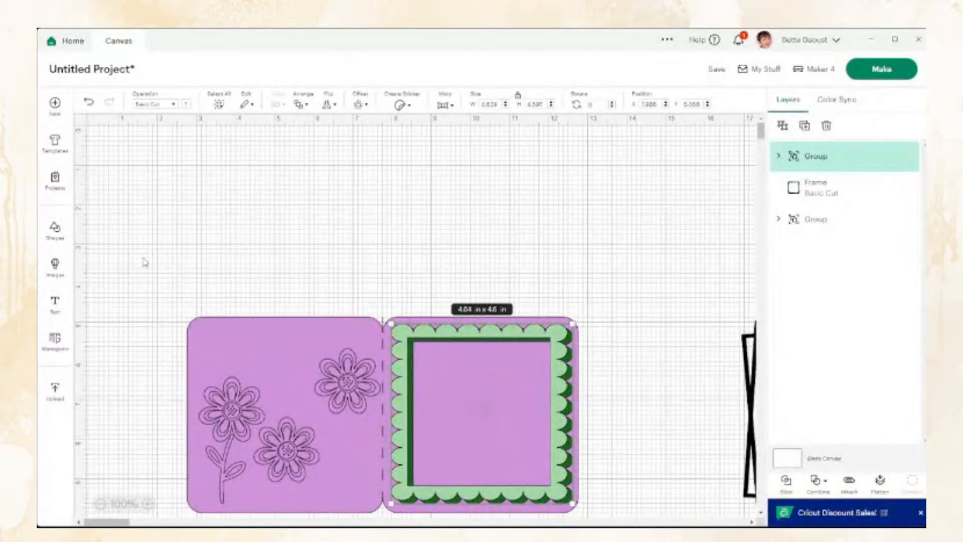
left_click_drag(142, 249, 579, 332)
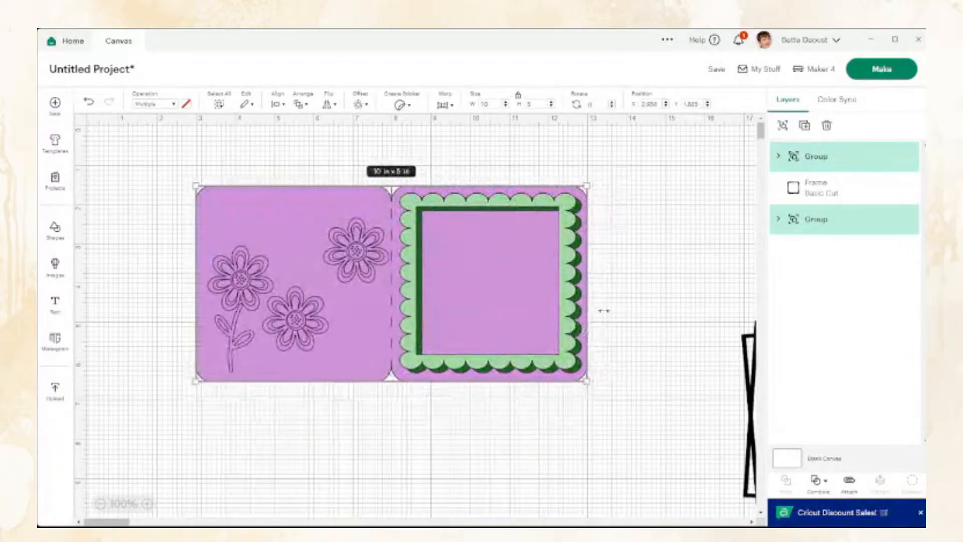
left_click(682, 276)
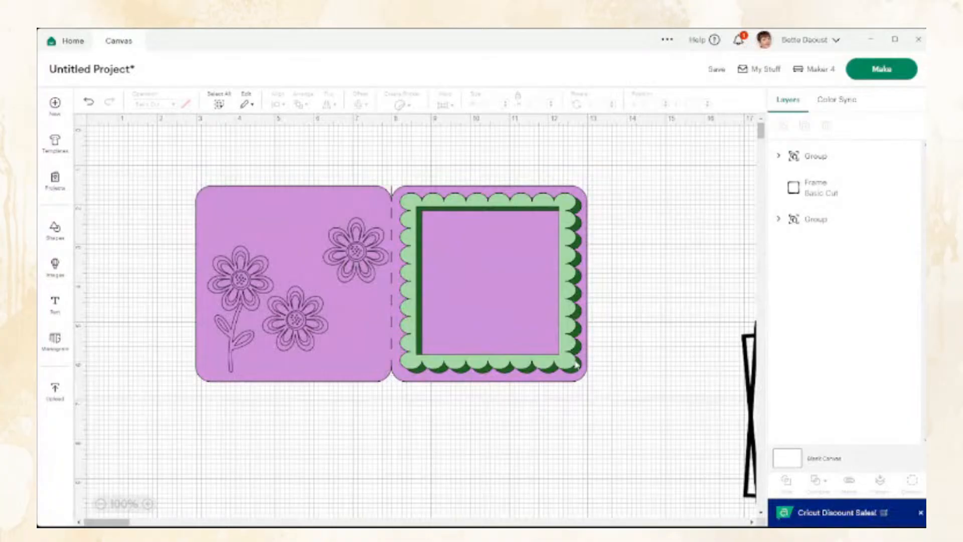
Move the green frame group and the card apart, and place a duplicate of the group slightly offset down and right behind it.
left_click_drag(570, 346, 564, 467)
left_click_drag(246, 348, 545, 288)
left_click_drag(566, 450, 321, 287)
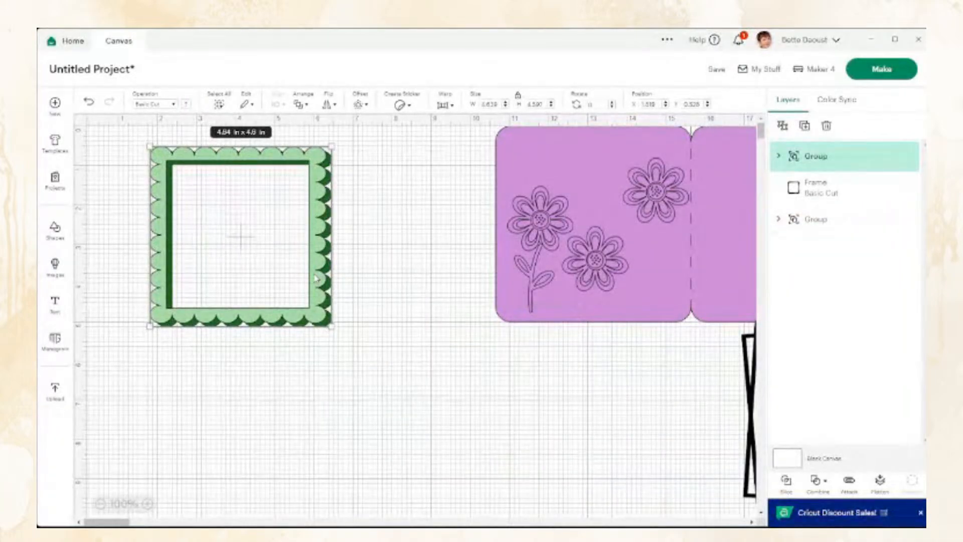
left_click_drag(316, 278, 325, 291)
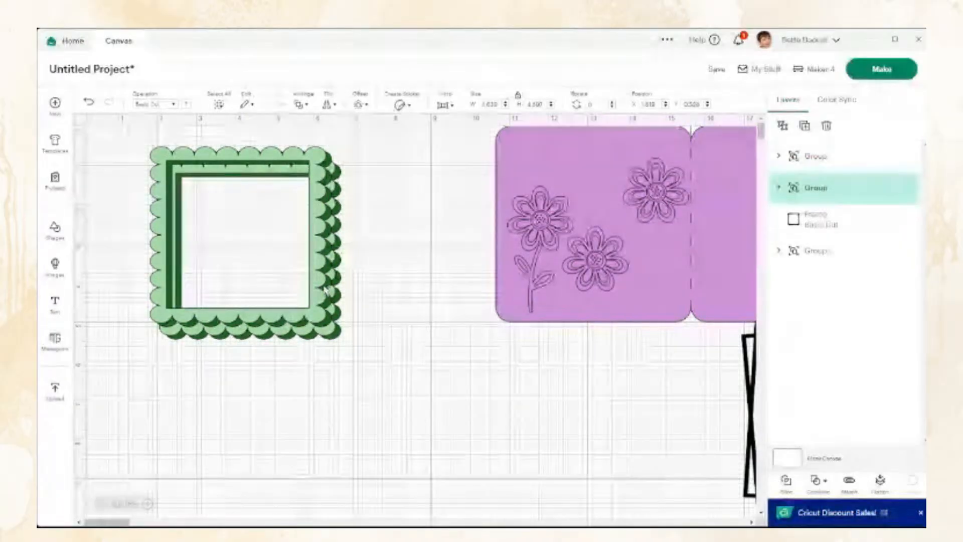
Nudge the front and back green scalloped frame groups to fine-tune the small offset between the stacked layers.
left_click_drag(325, 290, 326, 288)
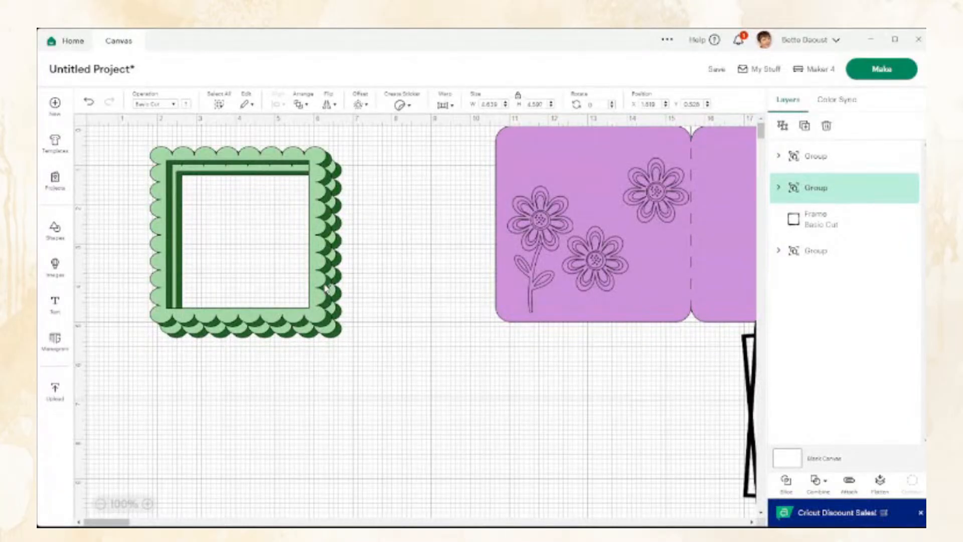
left_click_drag(326, 288, 327, 288)
left_click(427, 244)
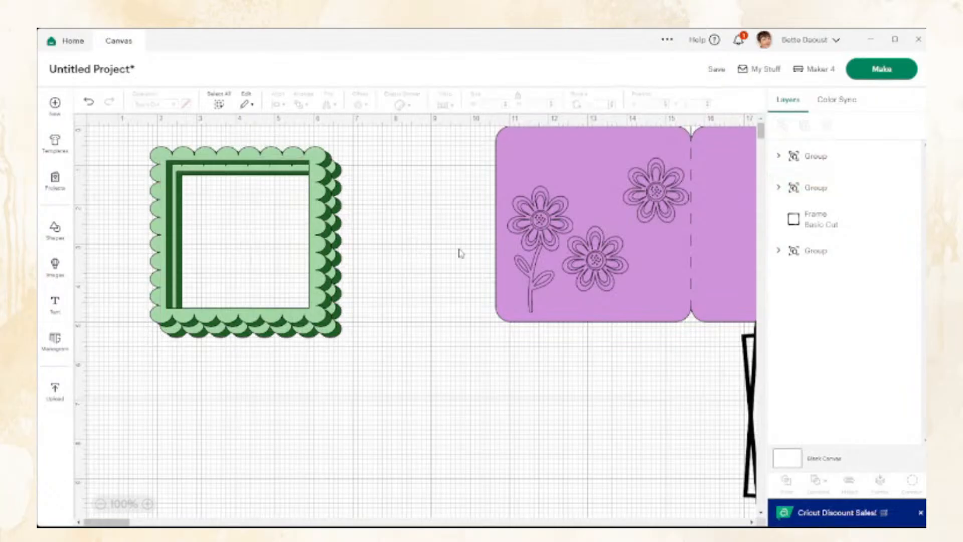
left_click(226, 171)
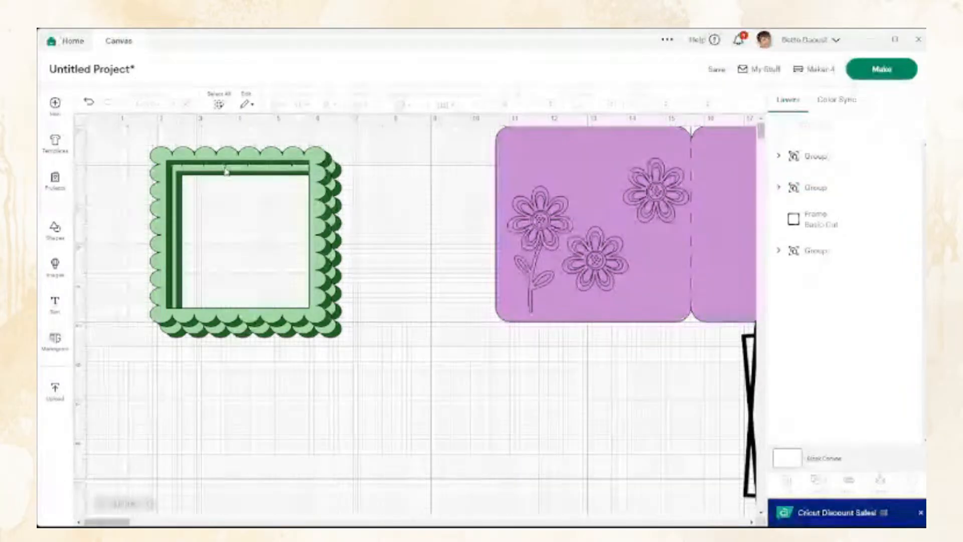
left_click_drag(225, 171, 226, 174)
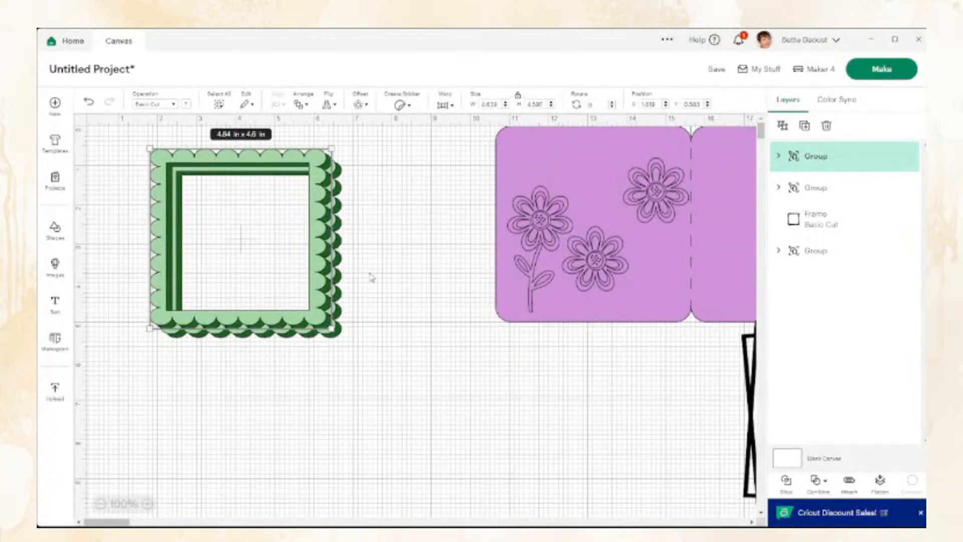
left_click(435, 252)
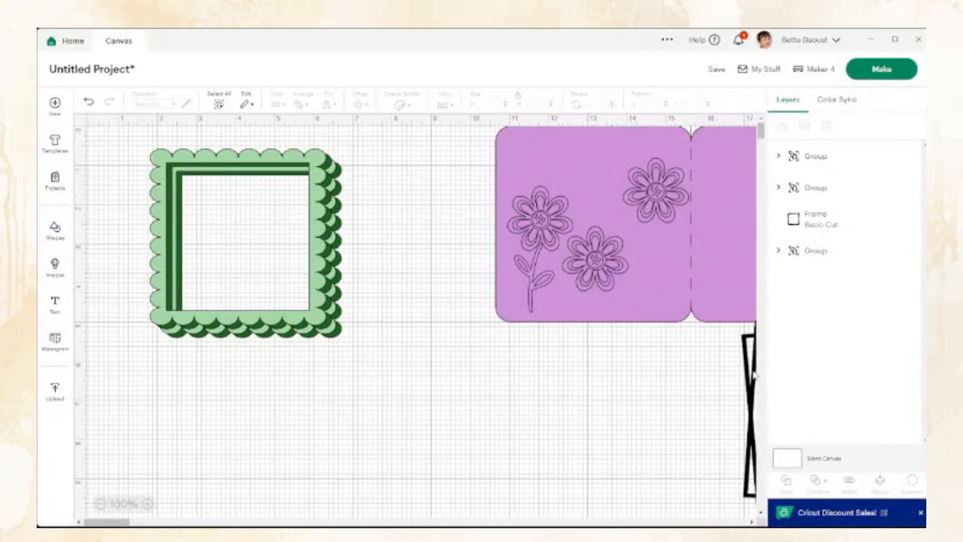
Move the black angled double frame and both green scalloped frame groups over toward the purple card, clearing the canvas beside it.
left_click_drag(752, 371, 364, 385)
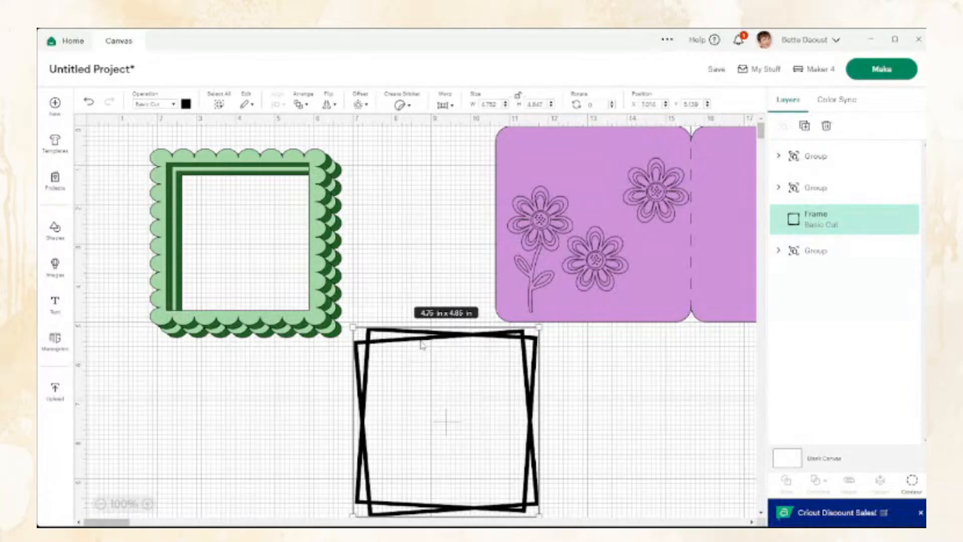
left_click(649, 394)
left_click(461, 338)
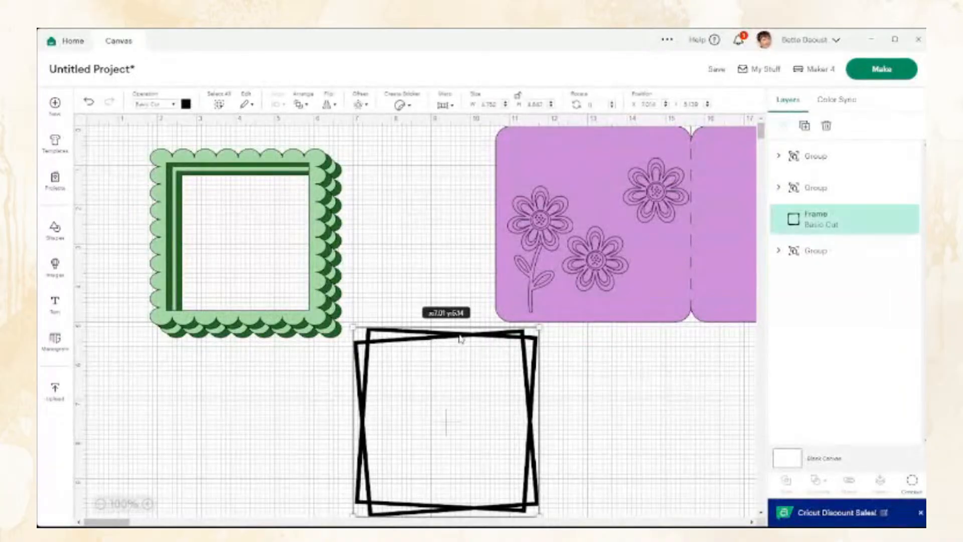
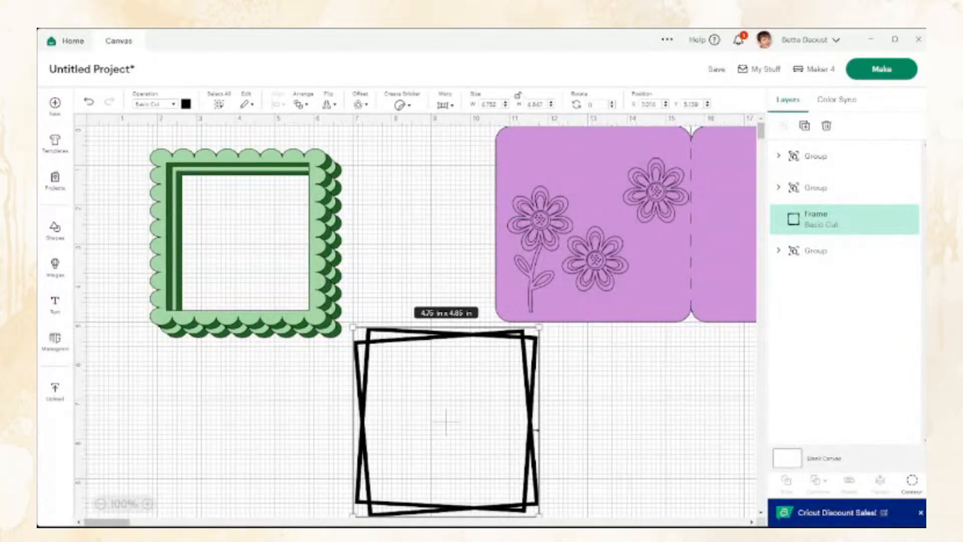
left_click_drag(531, 444, 549, 331)
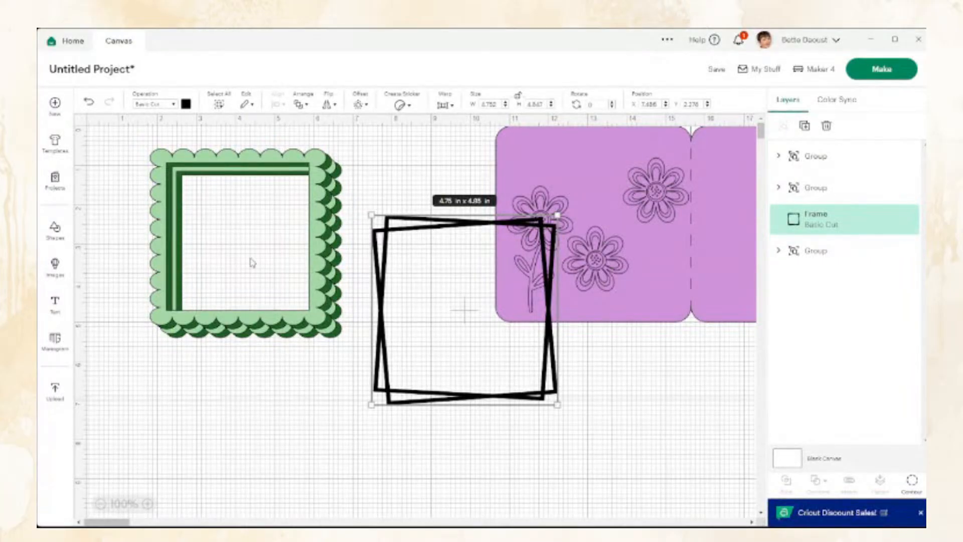
left_click_drag(126, 140, 677, 417)
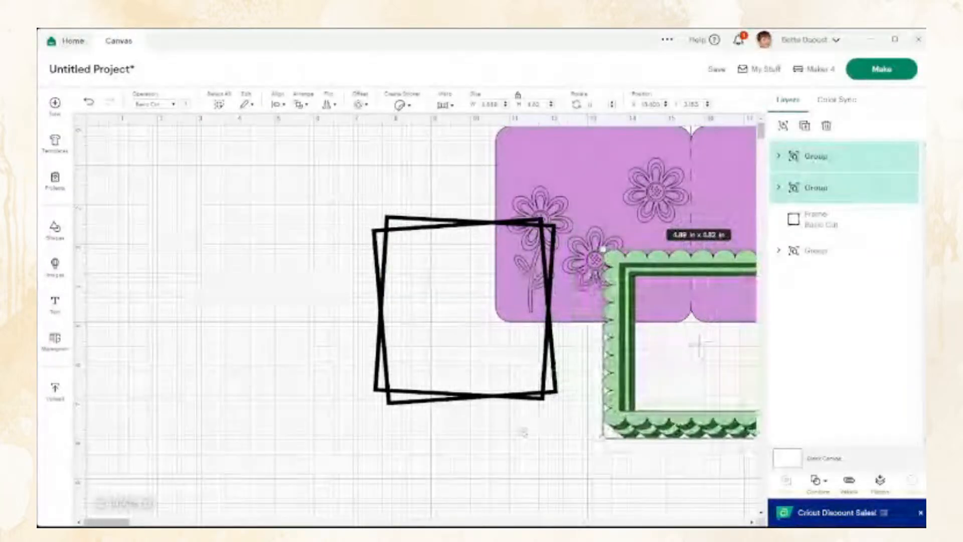
left_click_drag(520, 400, 691, 480)
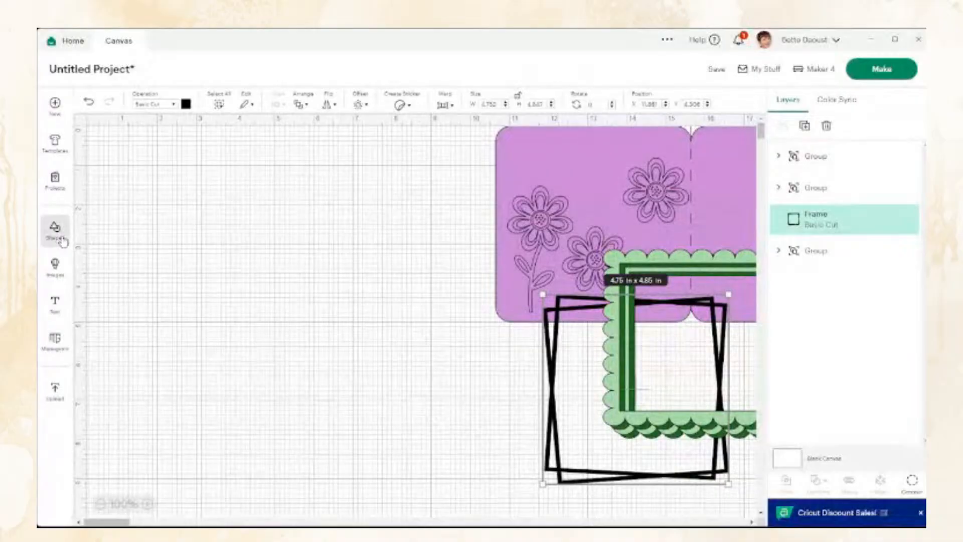
Insert the wide black frame image with notched corners and place it slightly lower on the cleared canvas area.
left_click(54, 265)
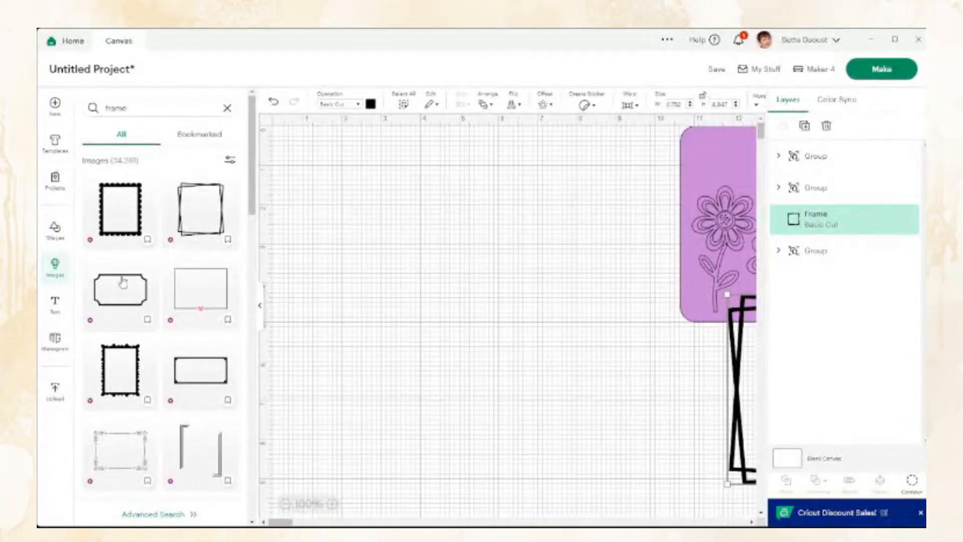
left_click(123, 283)
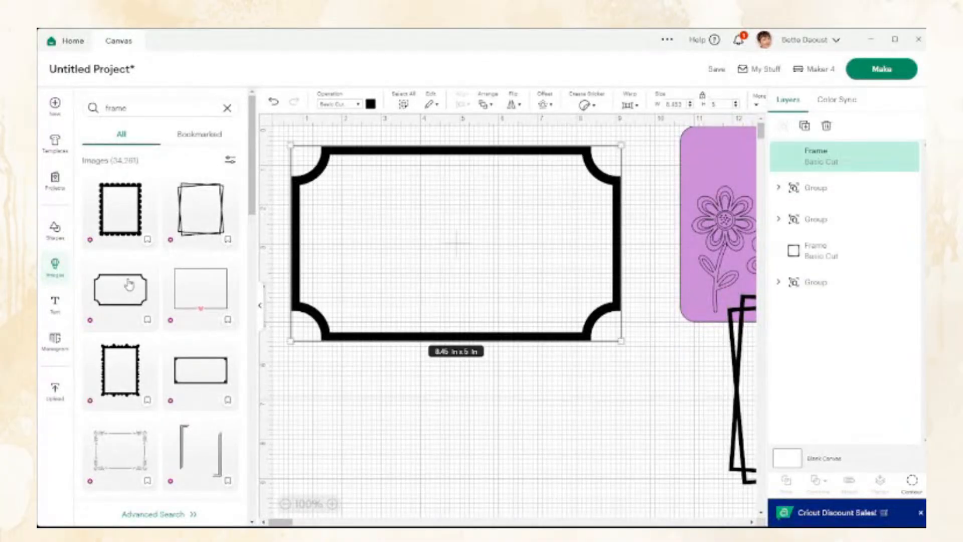
left_click(519, 403)
left_click_drag(540, 345, 547, 380)
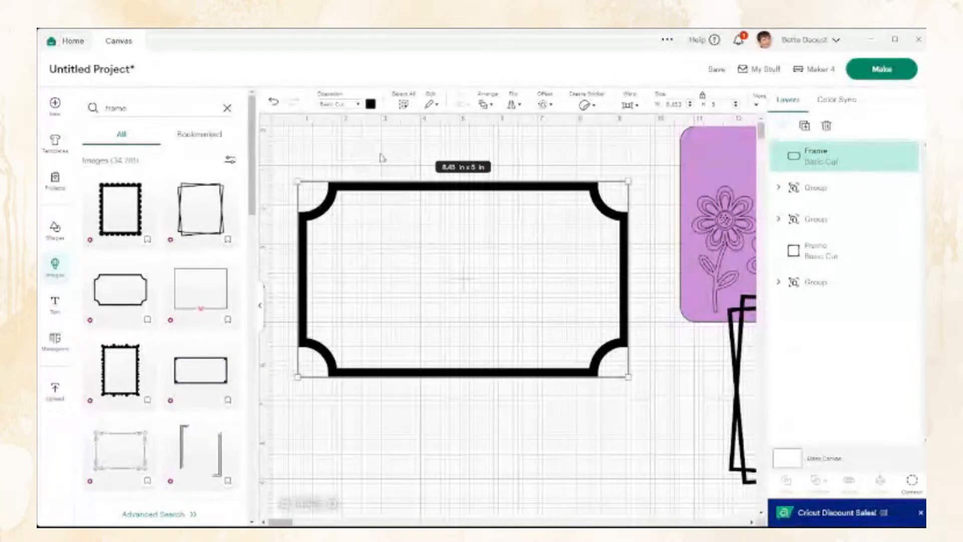
Create a 0.083 in offset with rounded corners around the notched frame and color the offset pink.
left_click(543, 104)
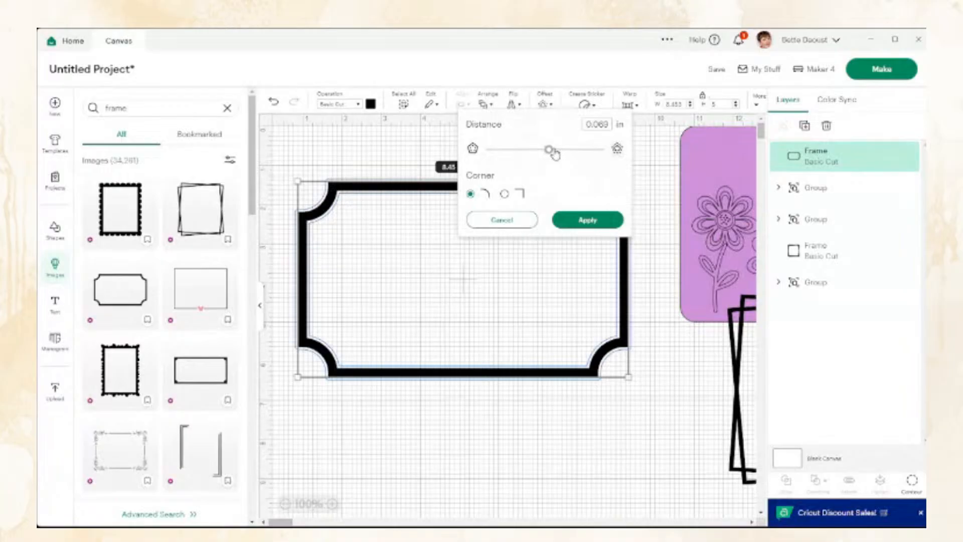
left_click_drag(550, 155, 530, 157)
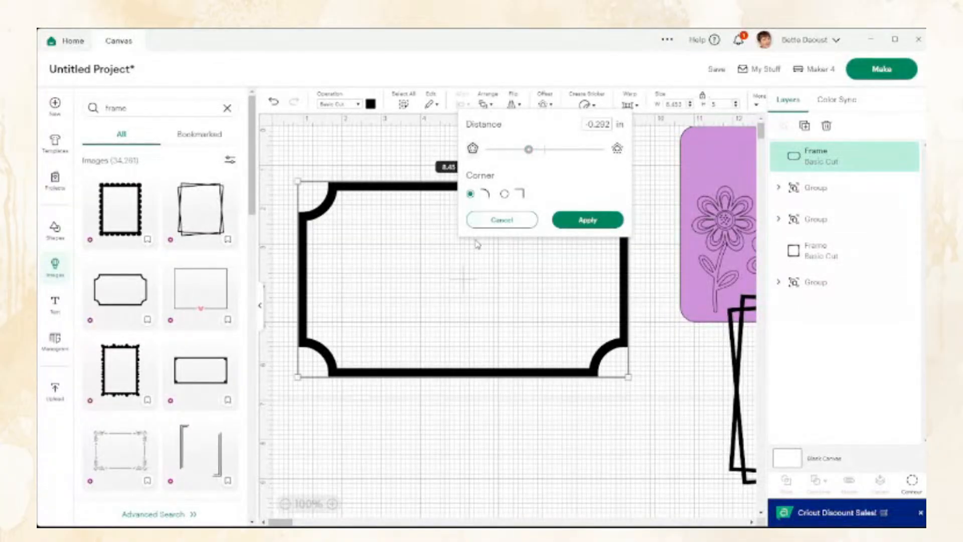
left_click(550, 150)
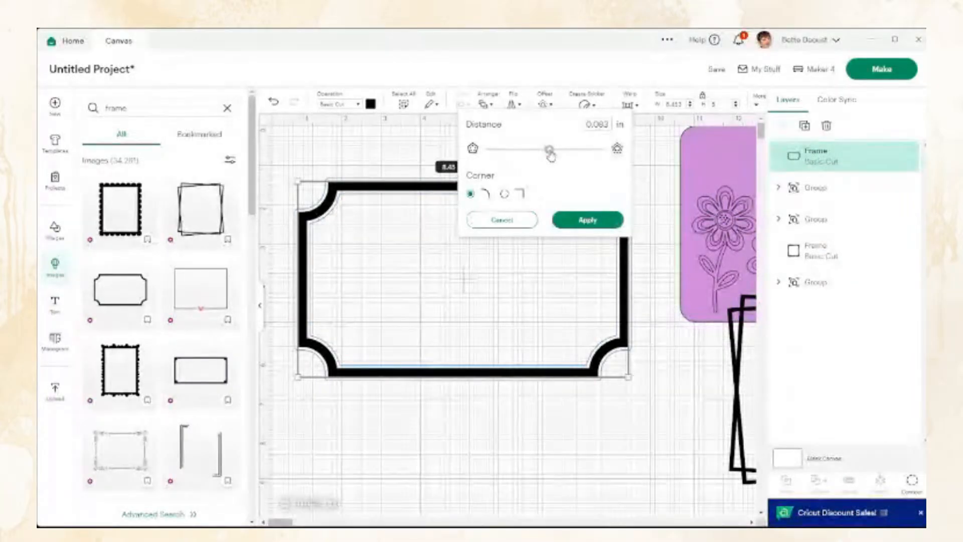
left_click(584, 219)
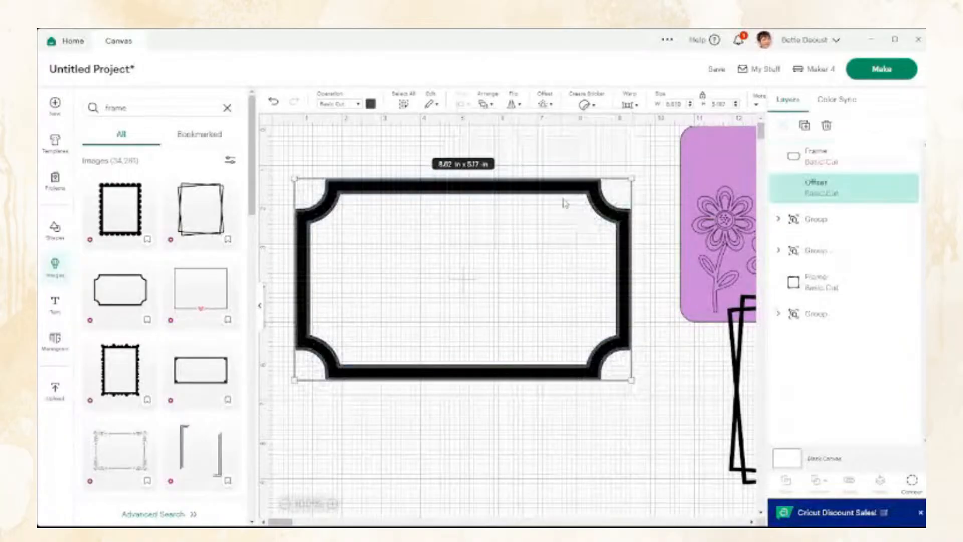
left_click(371, 105)
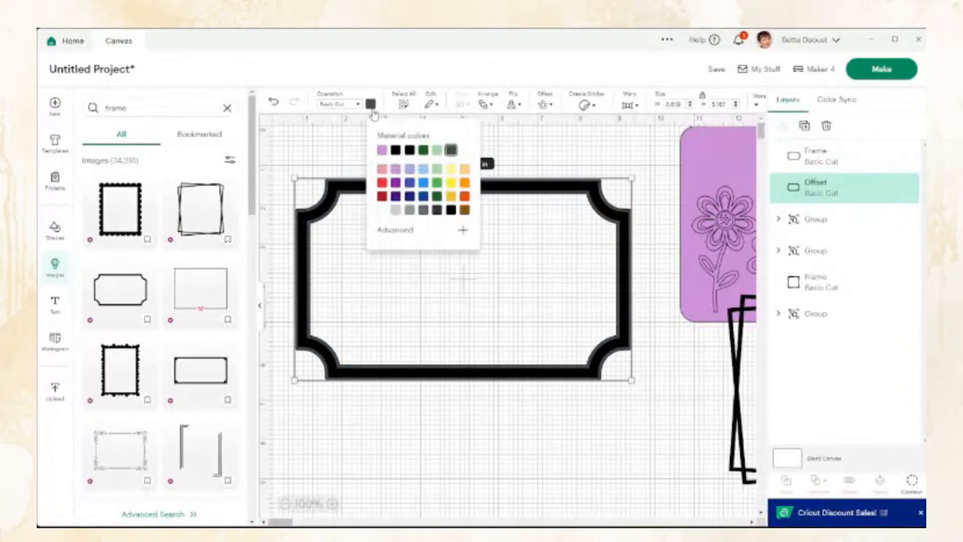
left_click(382, 169)
left_click(375, 441)
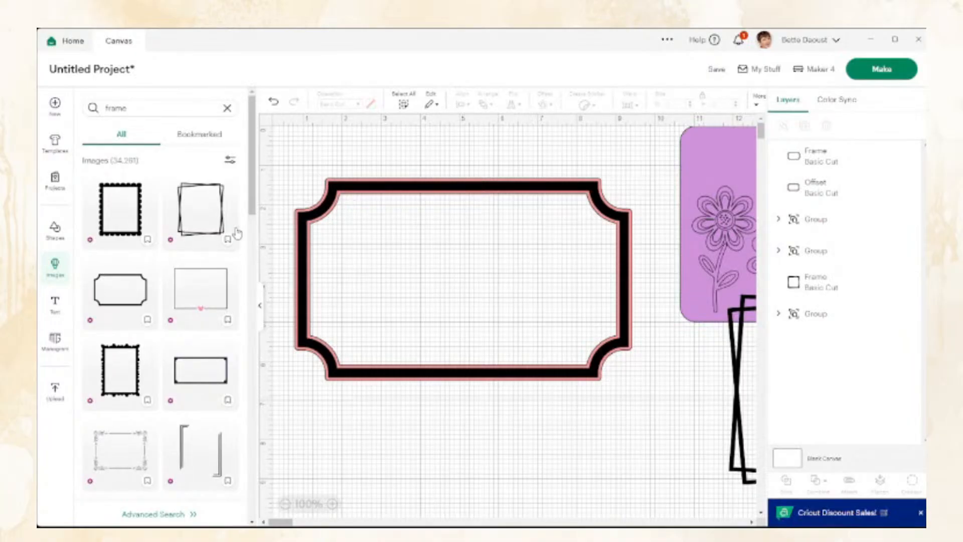
Add a line shape, change its operation from Score to Basic Cut, and place it just inside the notched frame's left edge.
left_click(55, 230)
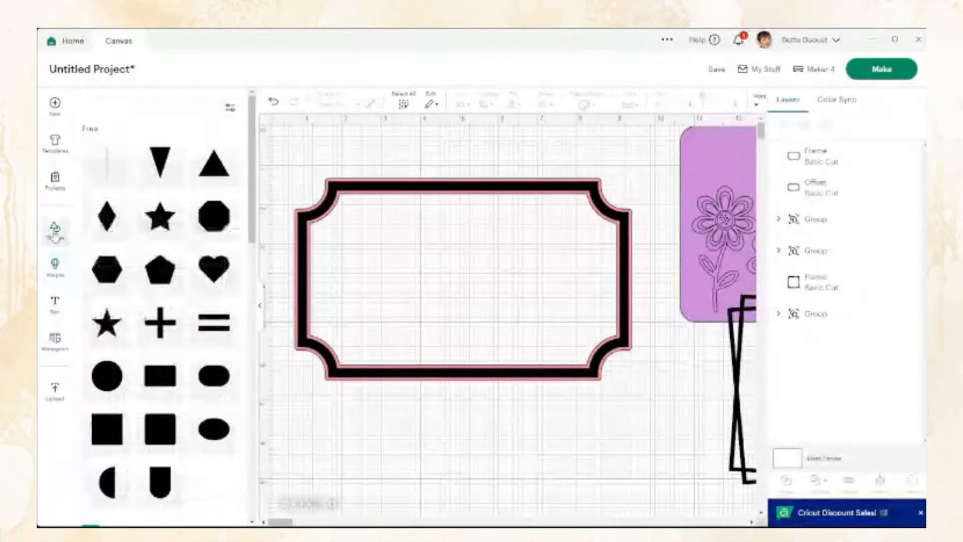
left_click(107, 168)
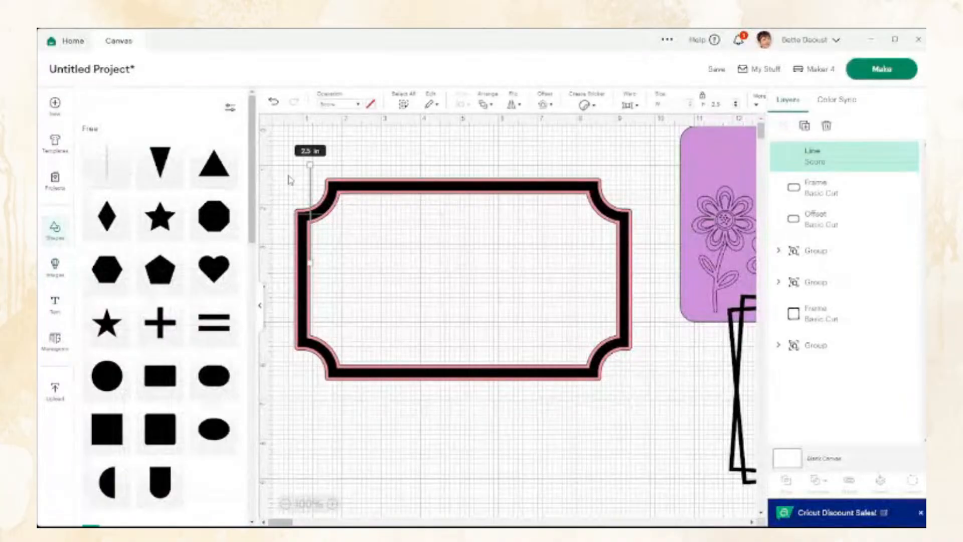
left_click(340, 105)
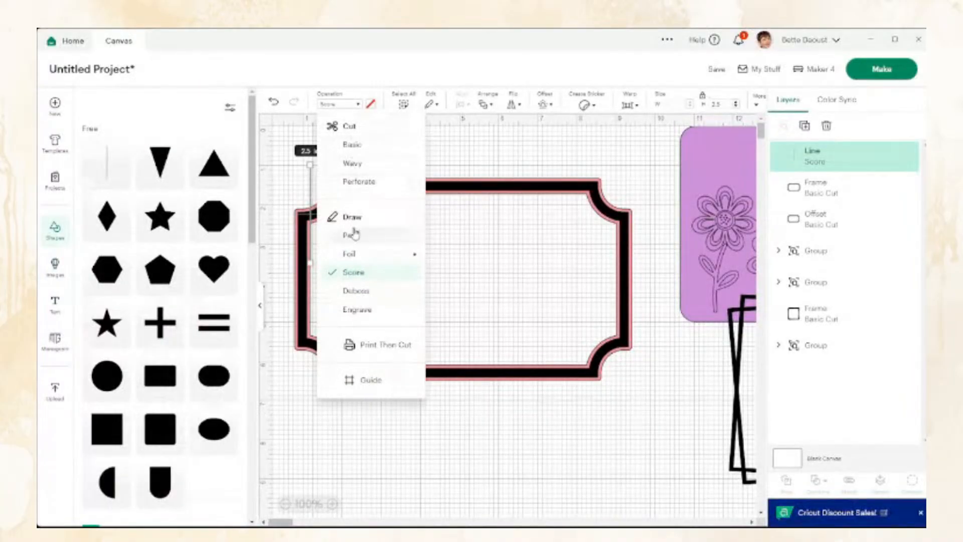
left_click(356, 146)
left_click_drag(313, 193, 324, 259)
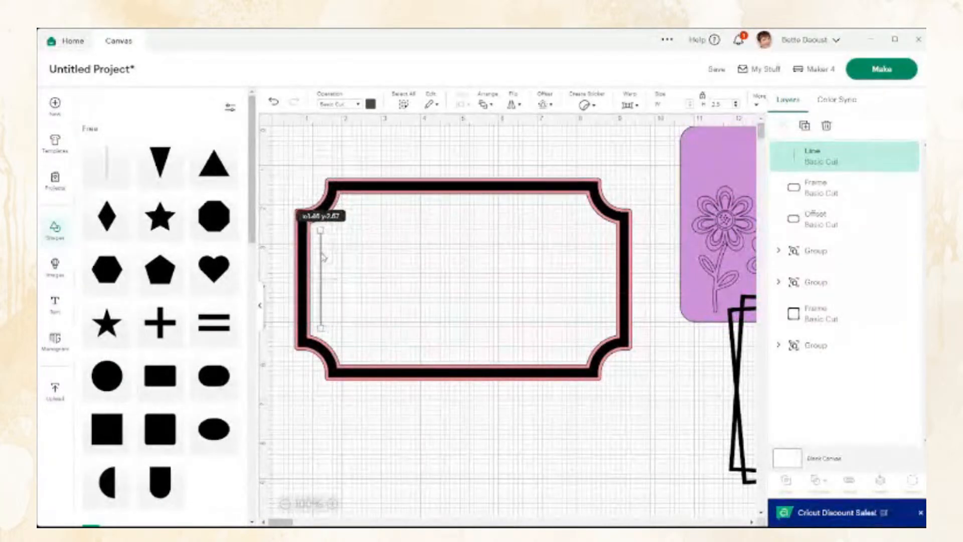
left_click(384, 264)
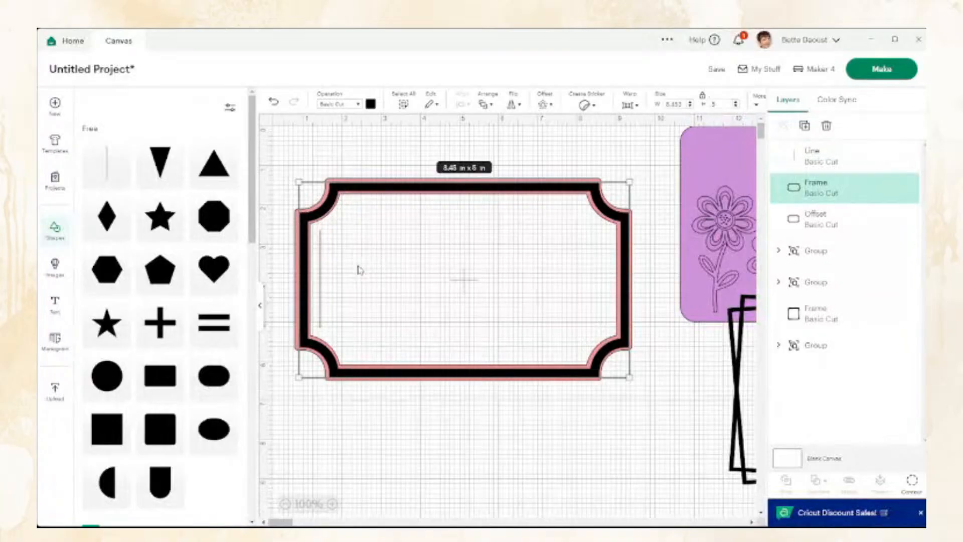
Set the line's length to 0.25 in.
left_click(321, 314)
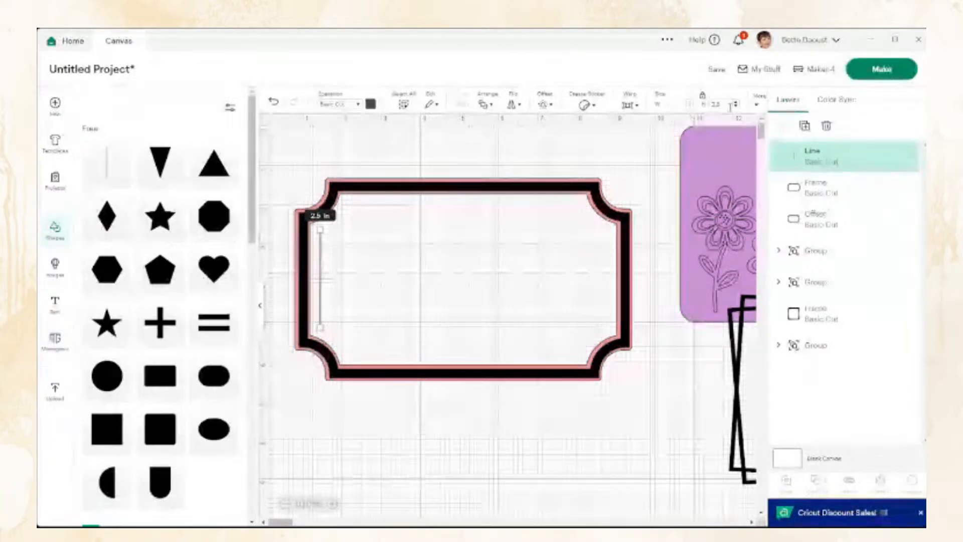
left_click(713, 105)
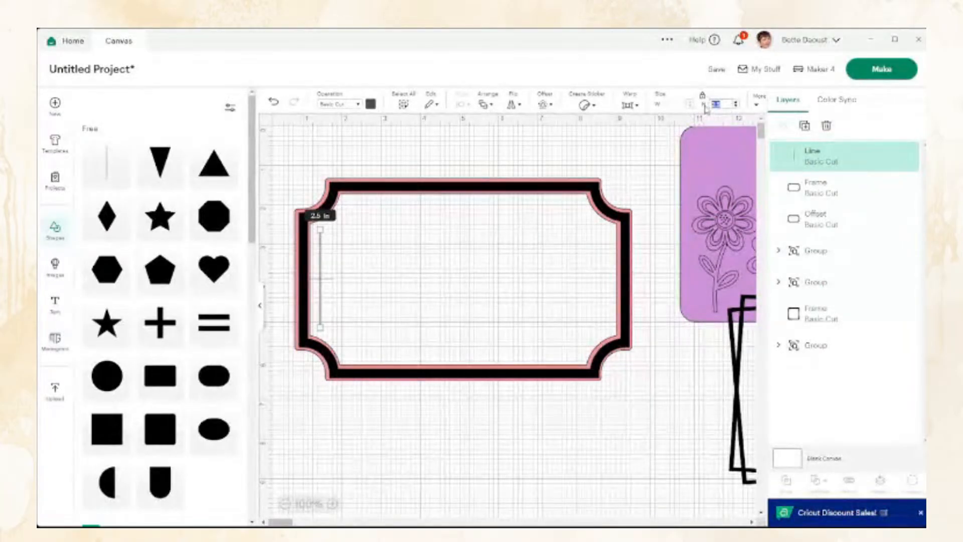
key("BackSpace")
type(".25")
key("Return")
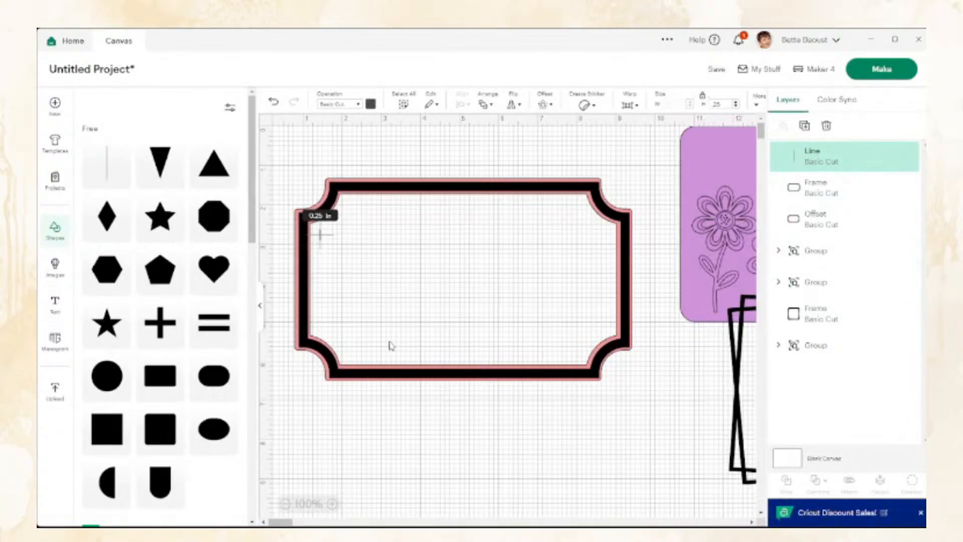
left_click(325, 409)
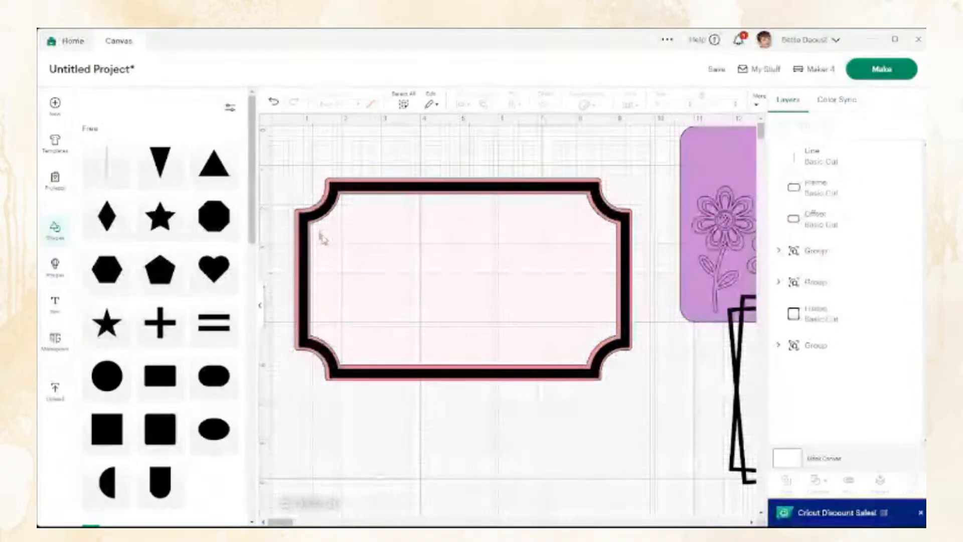
Duplicate the short cut line five times to get six lines inside the frame.
left_click(321, 235)
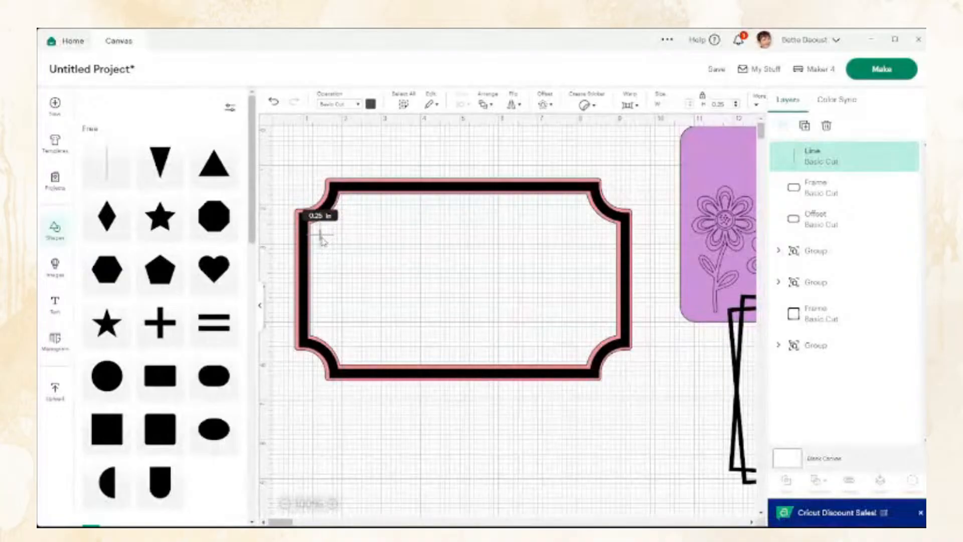
left_click(805, 127)
left_click(805, 127)
left_click(804, 125)
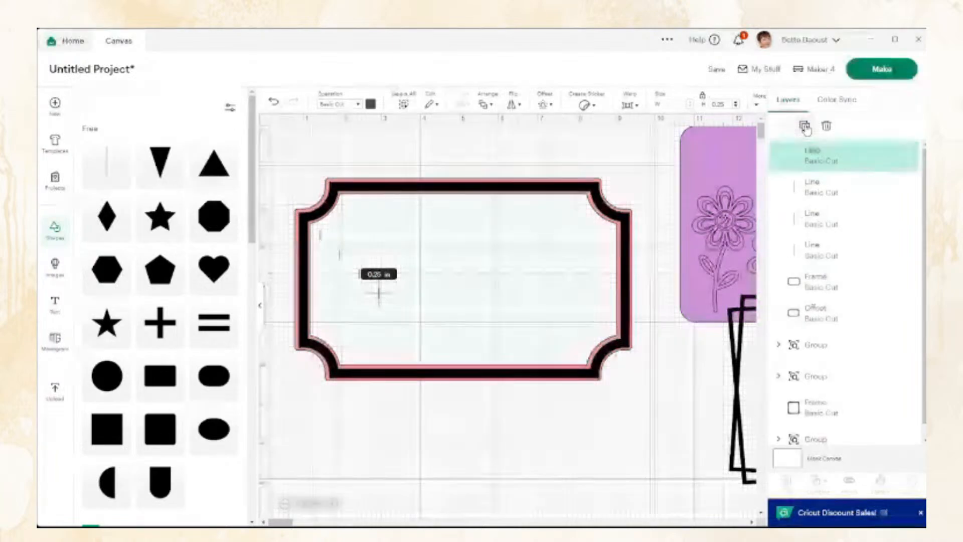
left_click(804, 126)
left_click(804, 125)
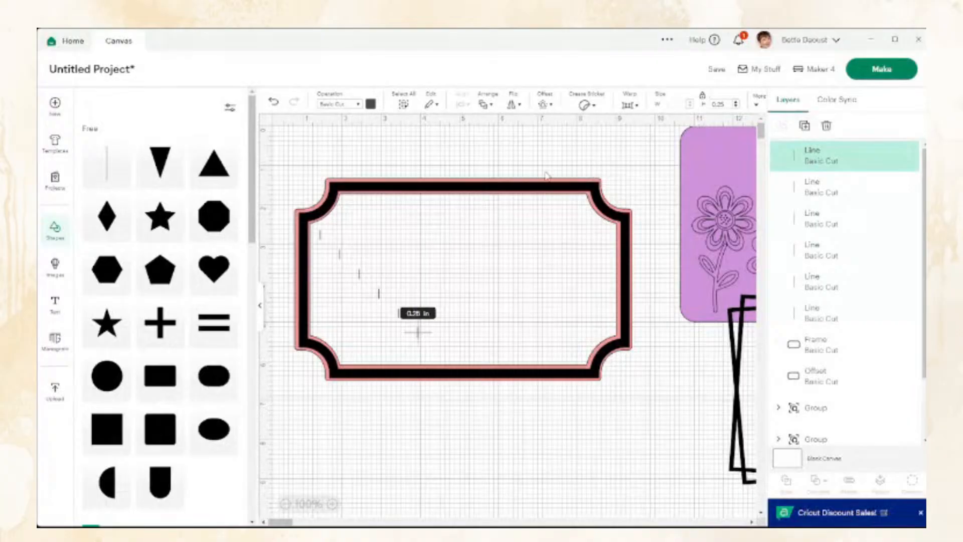
Group the notched frame with its pink offset and move the group below the six short cut lines.
left_click_drag(551, 187, 555, 212)
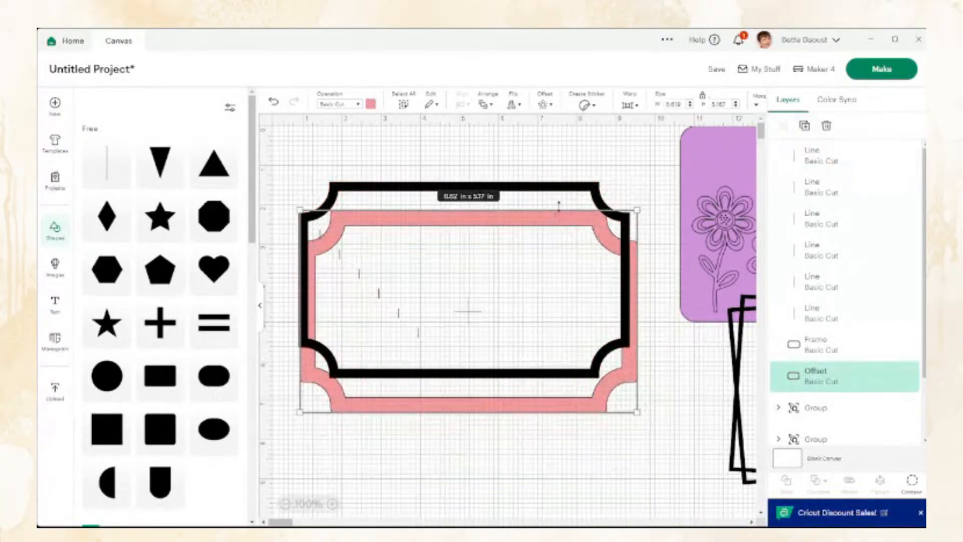
key("ctrl+z")
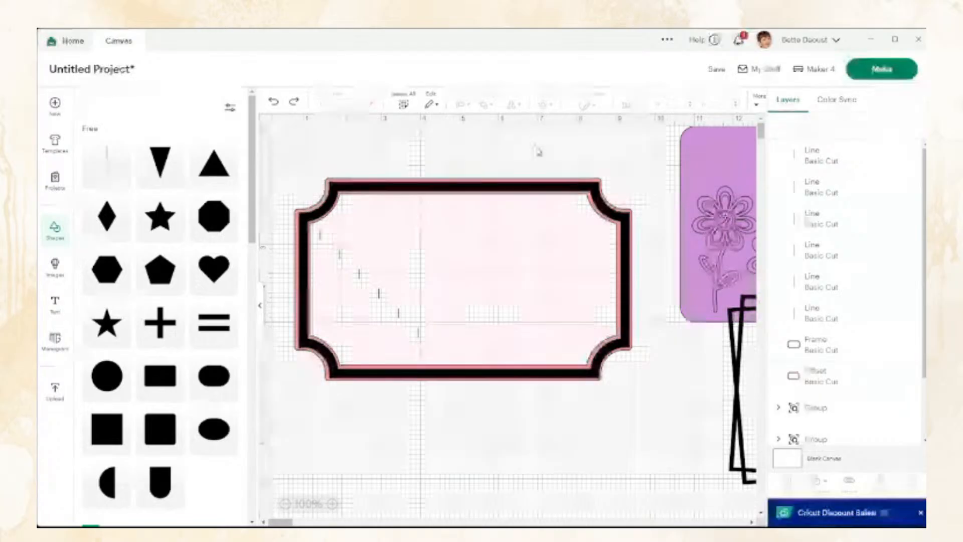
left_click_drag(536, 144, 558, 204)
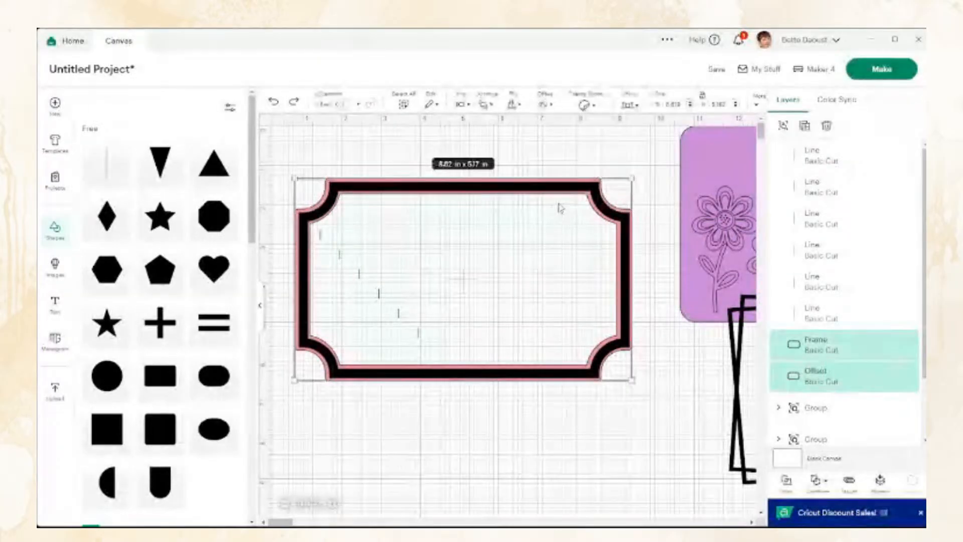
left_click(783, 126)
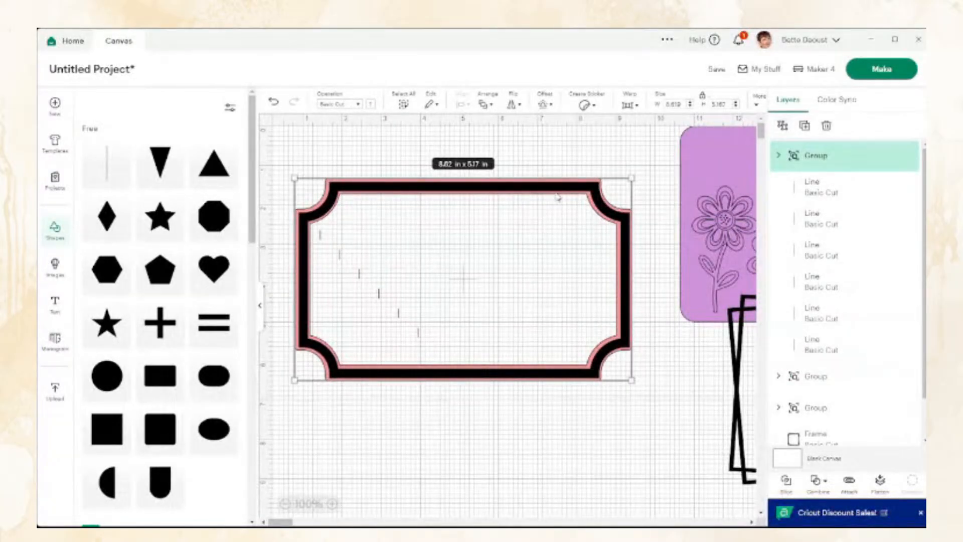
left_click_drag(557, 197, 608, 419)
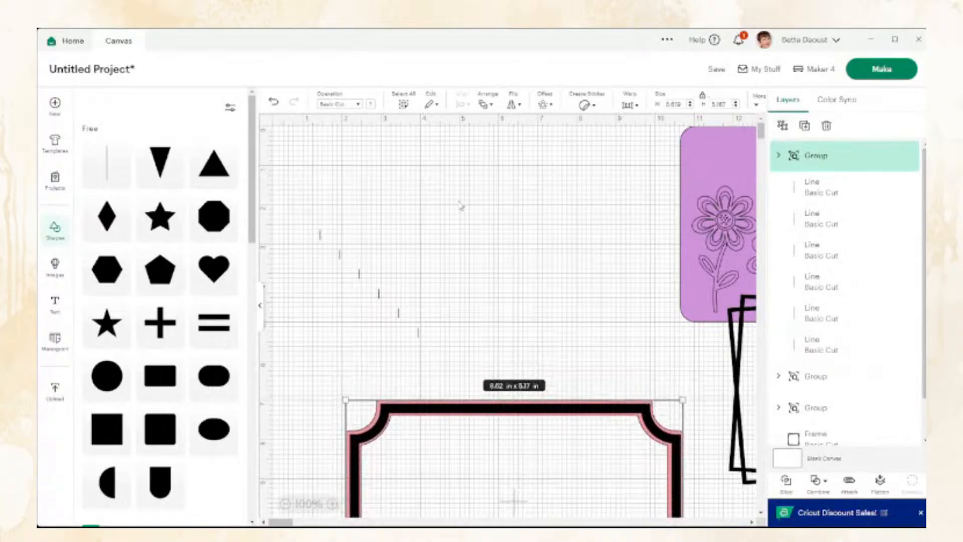
Align the six short cut lines left into one vertical dashed line and group them.
left_click_drag(294, 213, 435, 352)
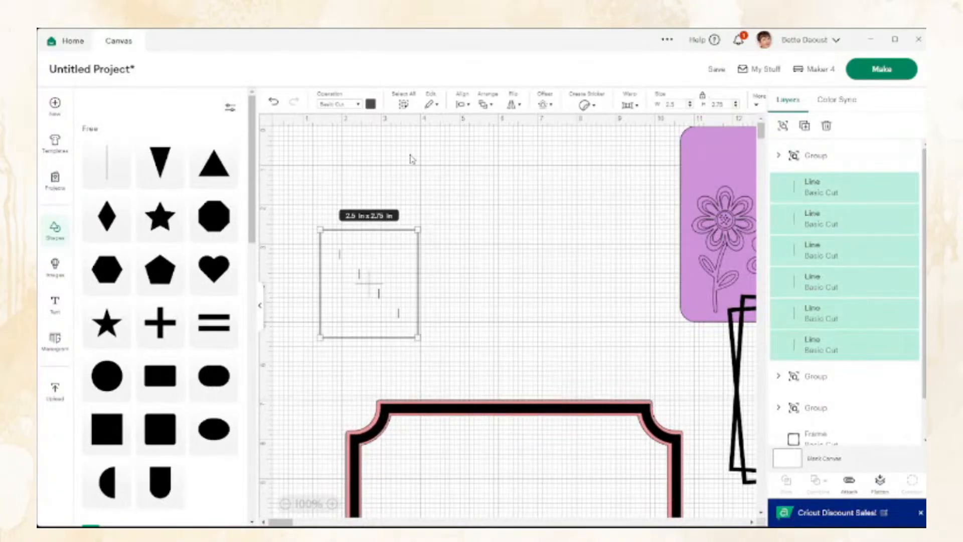
left_click(462, 105)
left_click(491, 144)
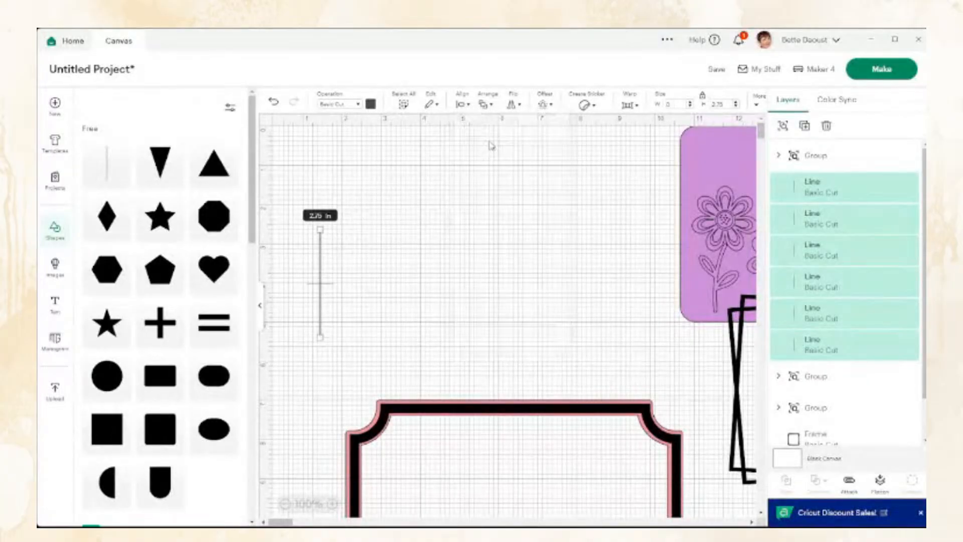
left_click(782, 126)
Move the notched frame group back around the dashed line, with the dashed line just inside its left edge.
left_click_drag(497, 406, 445, 191)
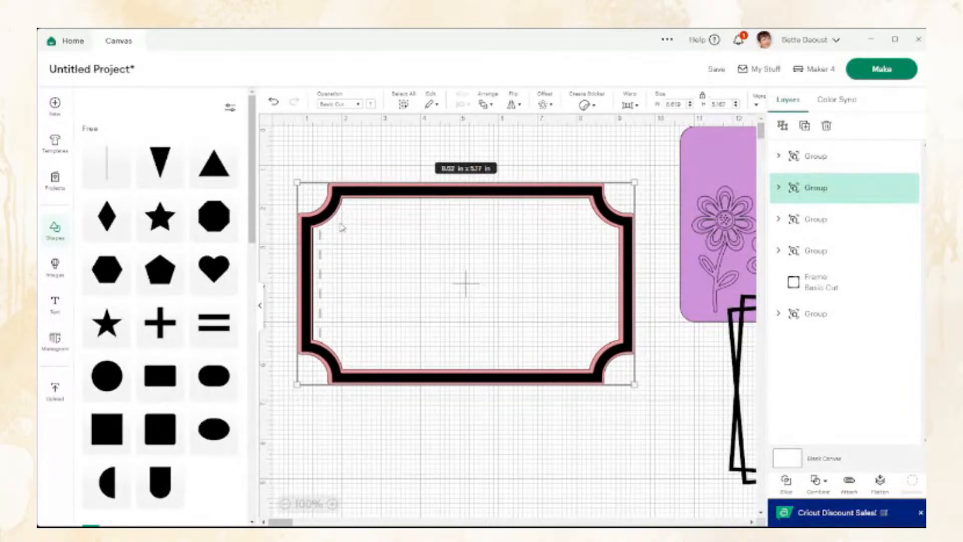
left_click(309, 475)
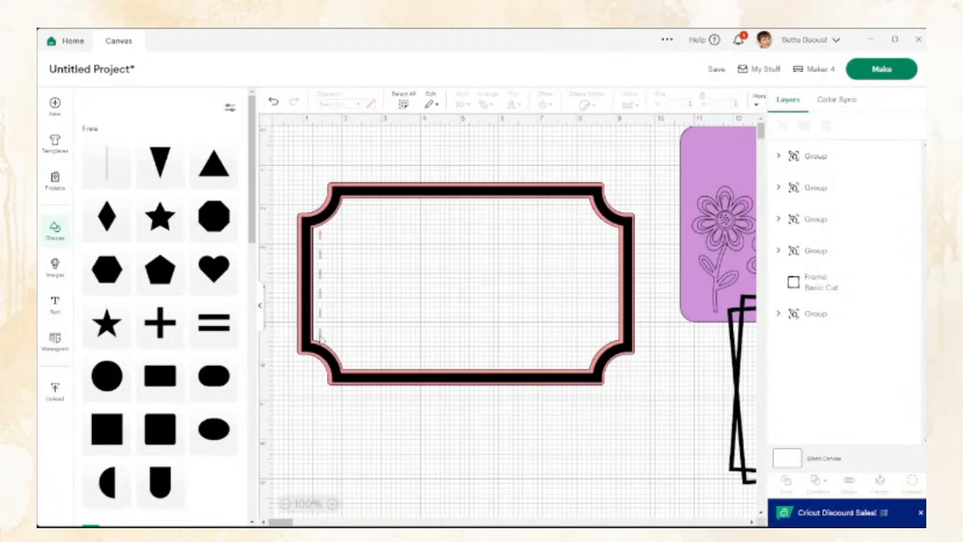
left_click(320, 335)
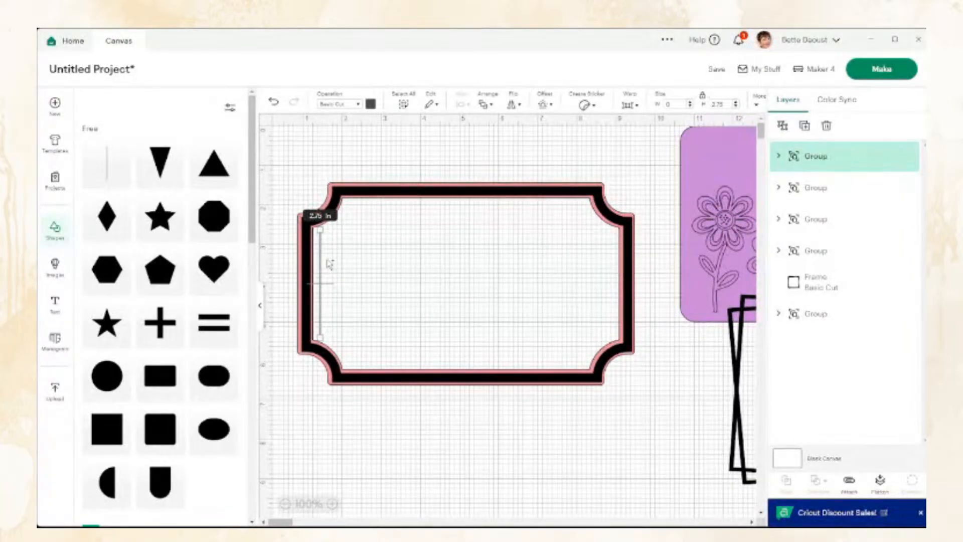
Duplicate the notched frame group twice and place the copies below and to the right of the original.
left_click_drag(341, 273, 594, 539)
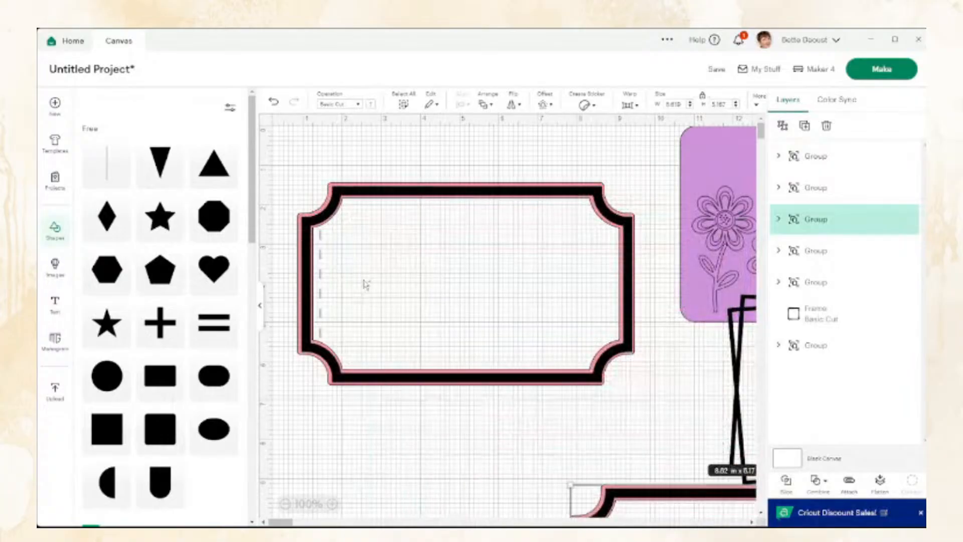
left_click(321, 276)
key("ctrl+d")
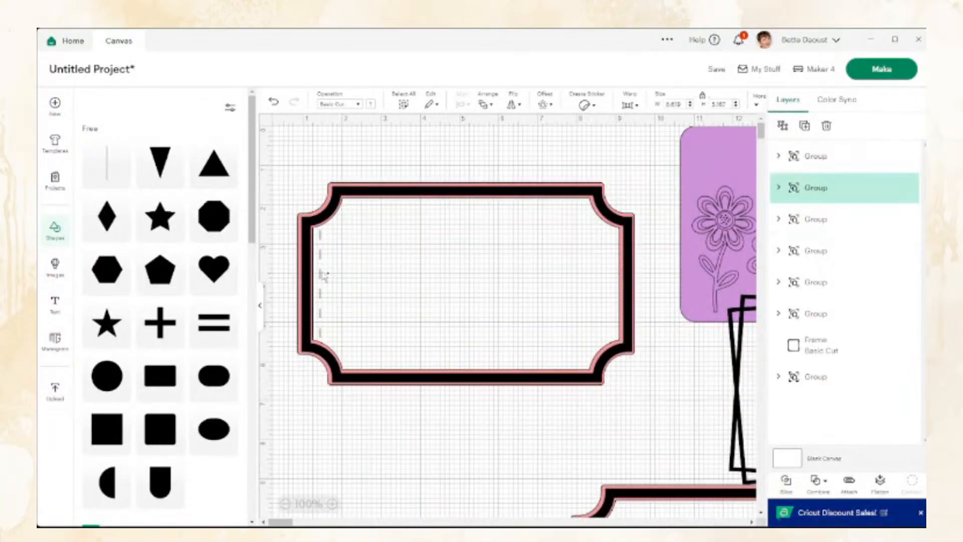
left_click_drag(323, 275, 594, 484)
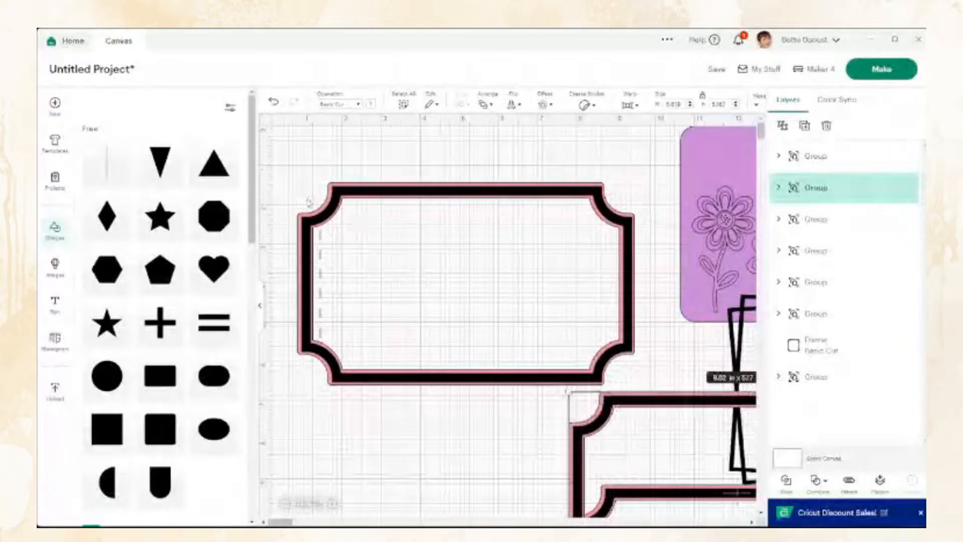
left_click(321, 277)
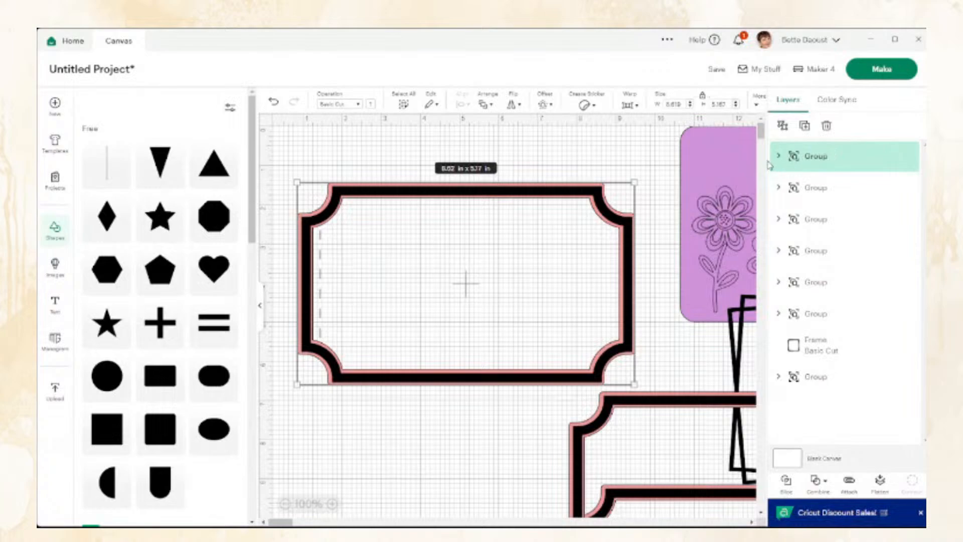
Ungroup the original notched frame from its pink offset and move both together below the dashed line.
left_click(779, 156)
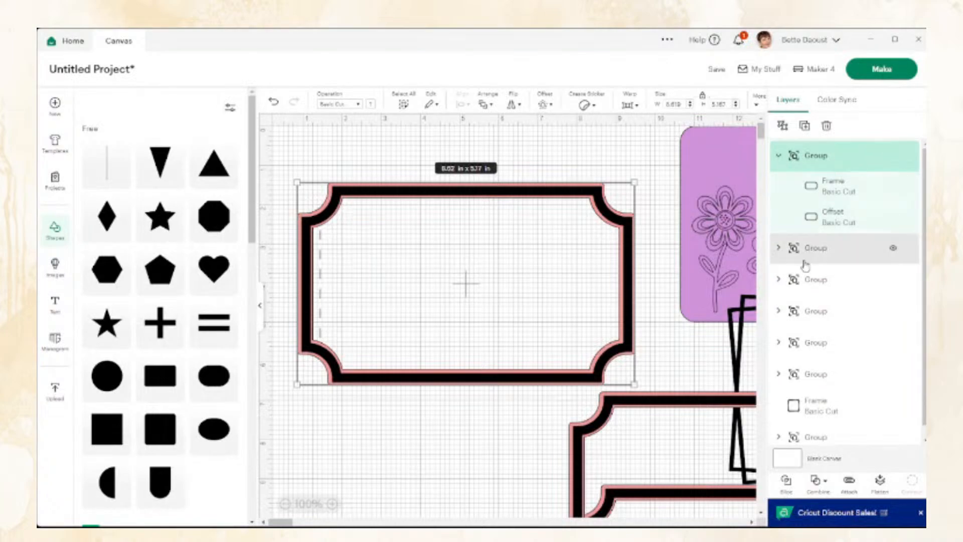
left_click(789, 131)
left_click(441, 406)
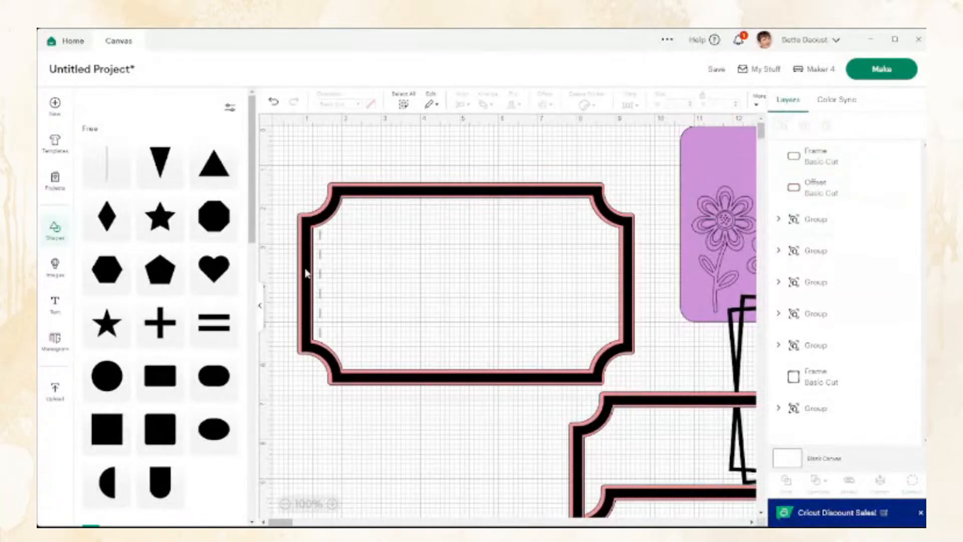
left_click(322, 278)
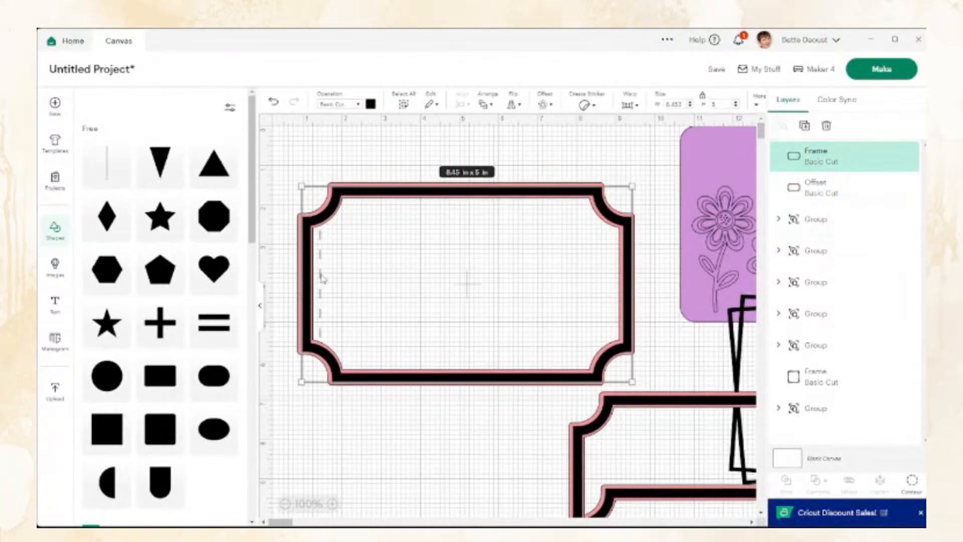
left_click(410, 445)
left_click_drag(482, 140, 481, 401)
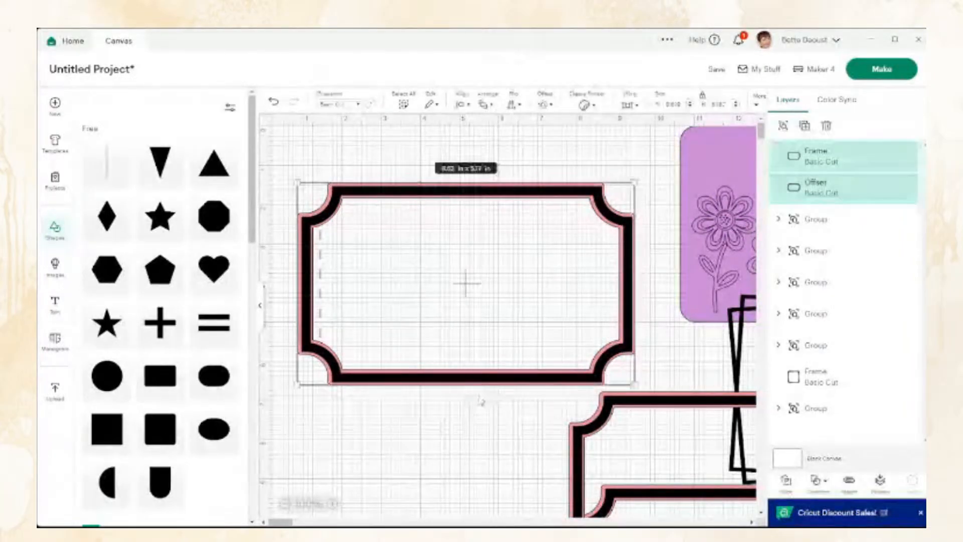
left_click_drag(466, 286, 556, 484)
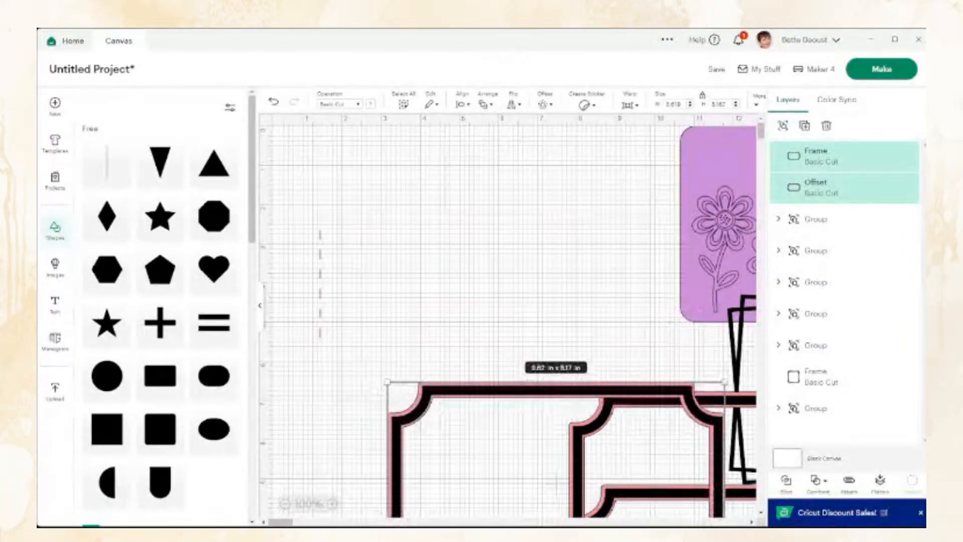
Ungroup and regroup the six short lines, duplicate the dashed line, and place the copy at about X 7.24, Y 2.71.
left_click_drag(283, 226, 352, 353)
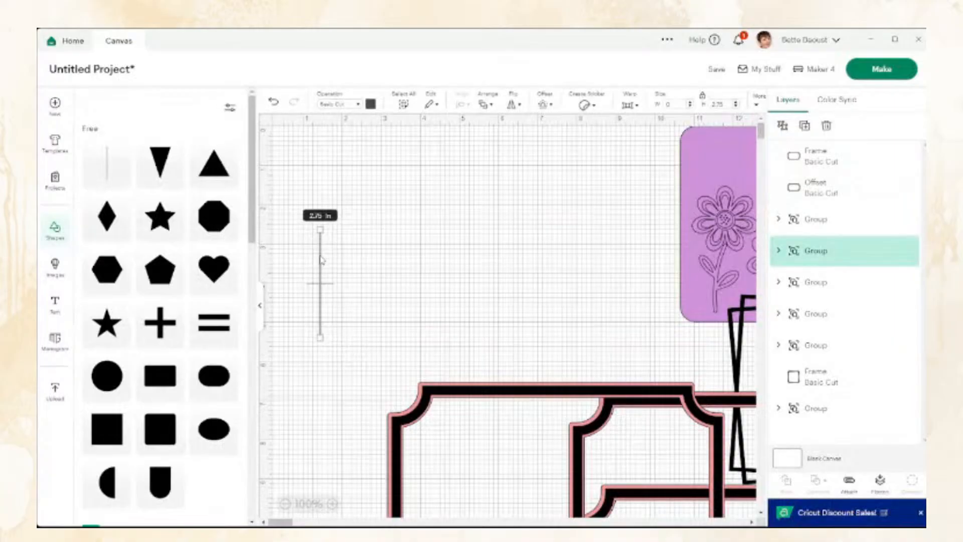
left_click(780, 126)
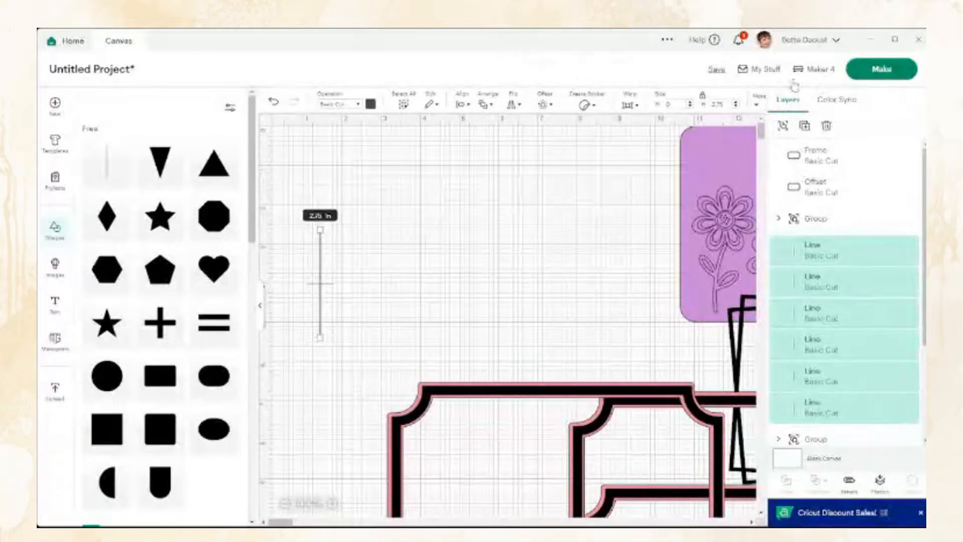
left_click(783, 127)
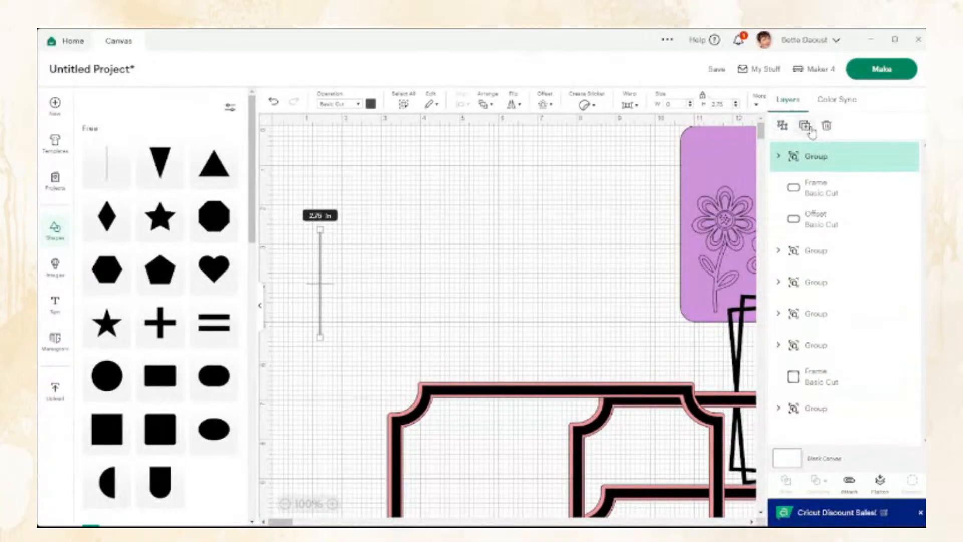
left_click(805, 126)
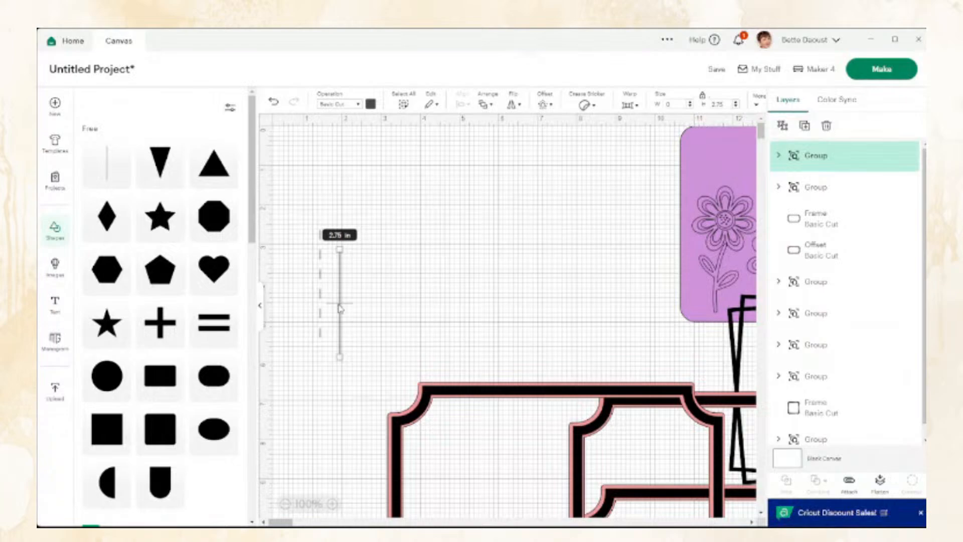
left_click_drag(339, 308, 547, 291)
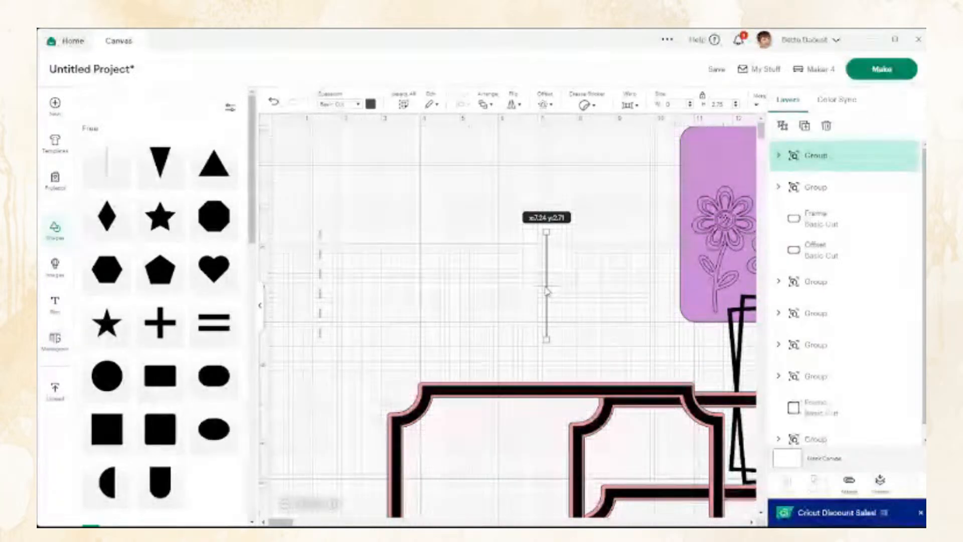
Duplicate the dashed line again and rotate the new copy to 90 degrees.
left_click(805, 126)
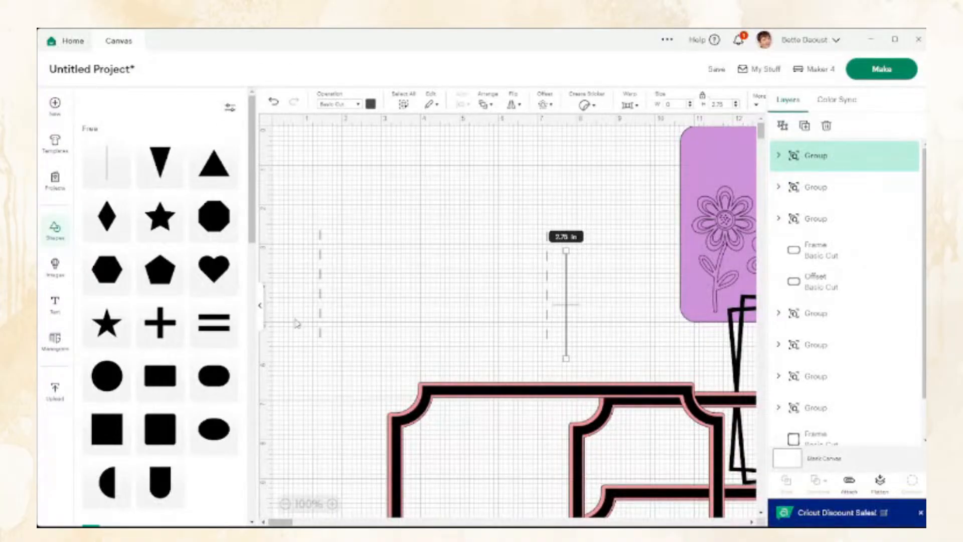
left_click(260, 307)
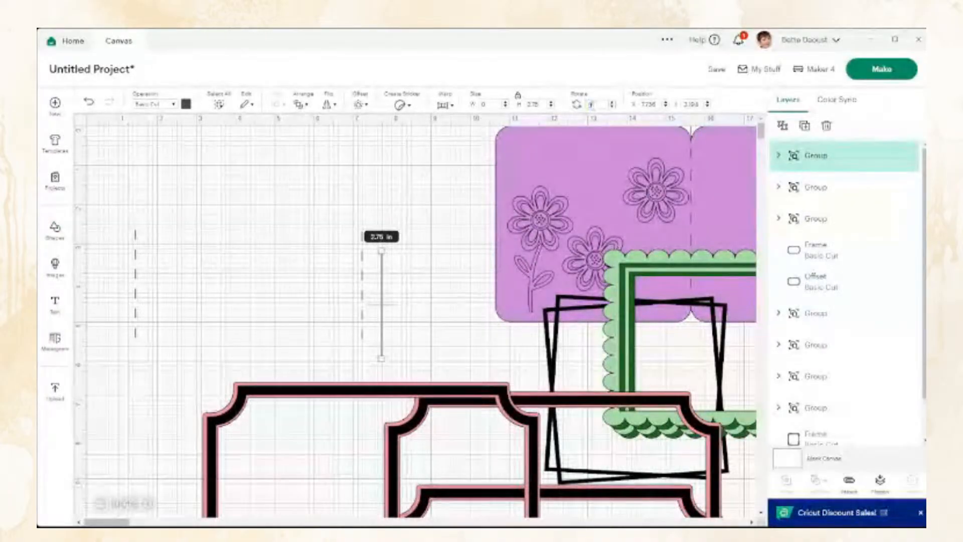
key("Return")
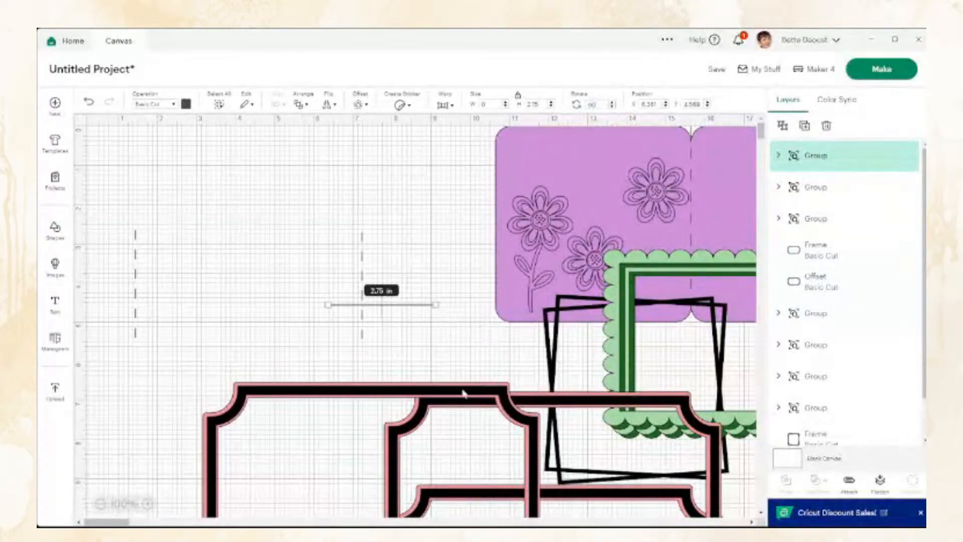
Group the notched frame with its pink offset again and move it back up around the dashed lines.
mouse_move(467, 398)
left_mouse_down()
mouse_move(471, 389)
mouse_move(468, 398)
left_mouse_up()
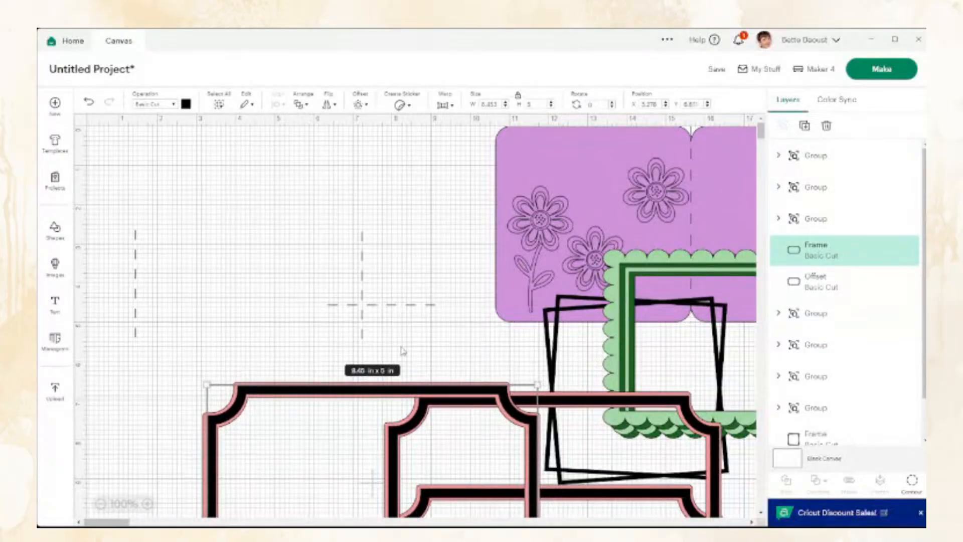
left_click(225, 378)
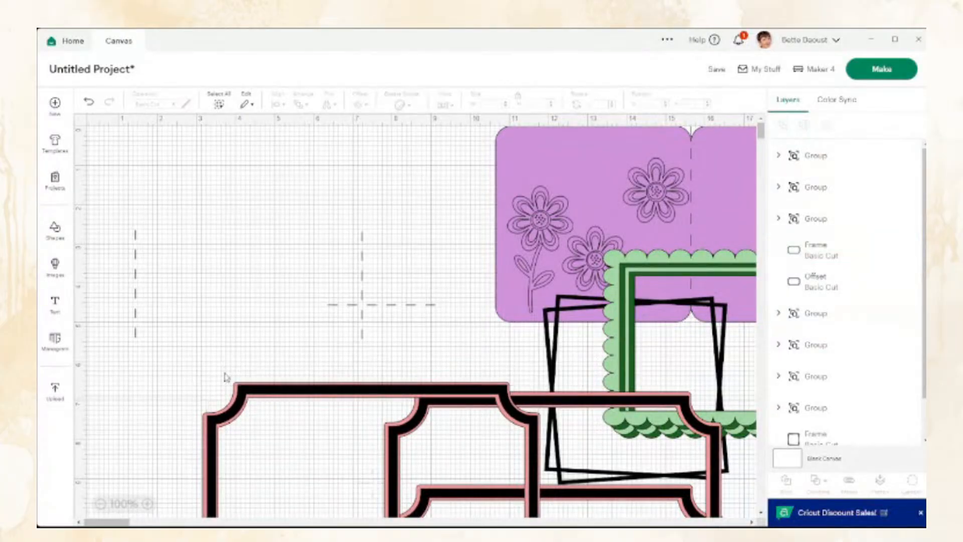
left_click_drag(237, 372, 258, 429)
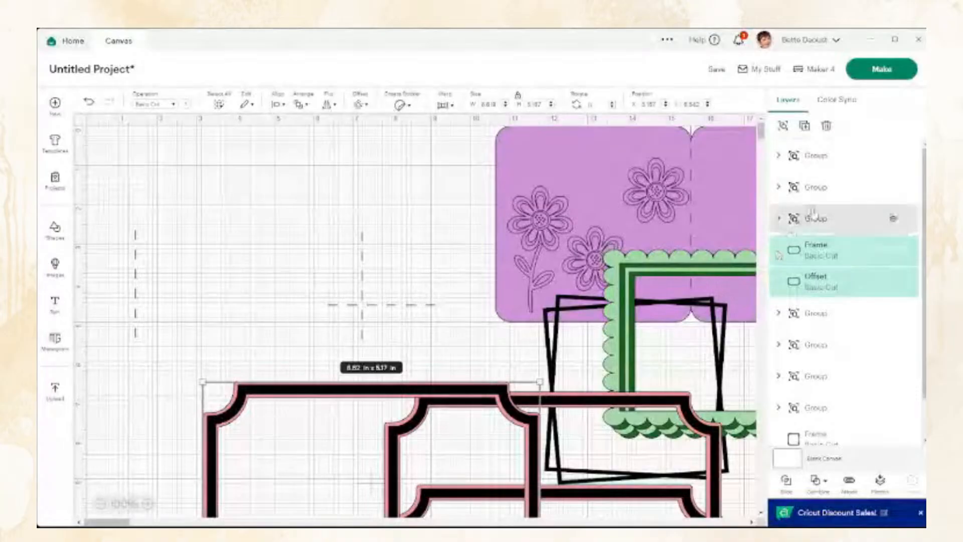
left_click(782, 126)
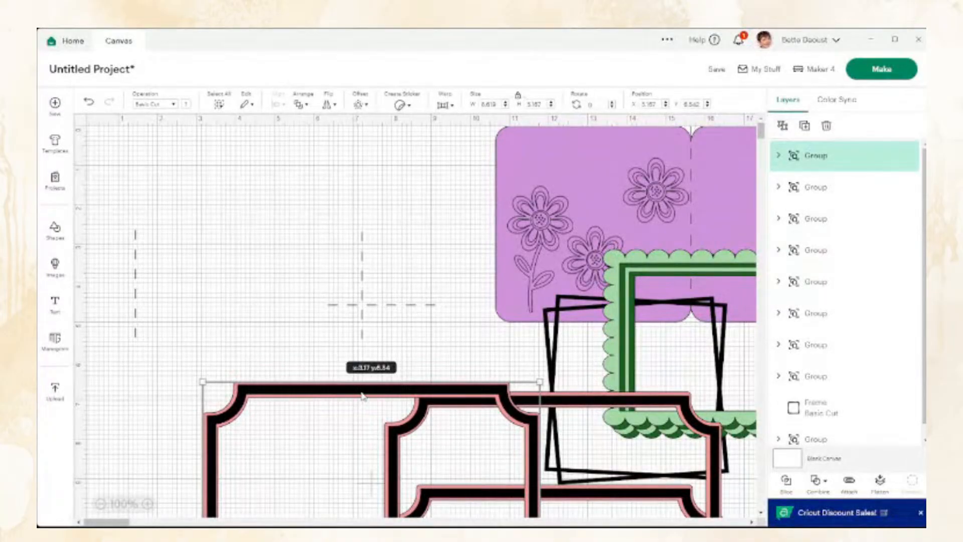
left_click_drag(362, 394, 260, 198)
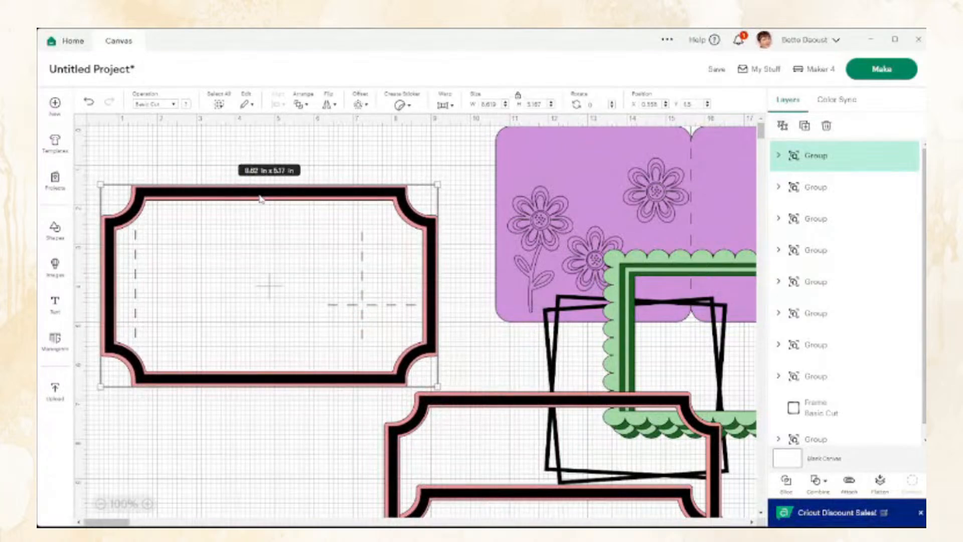
Send the notched frame group to the back, behind the dashed lines, and deselect it.
left_click(299, 104)
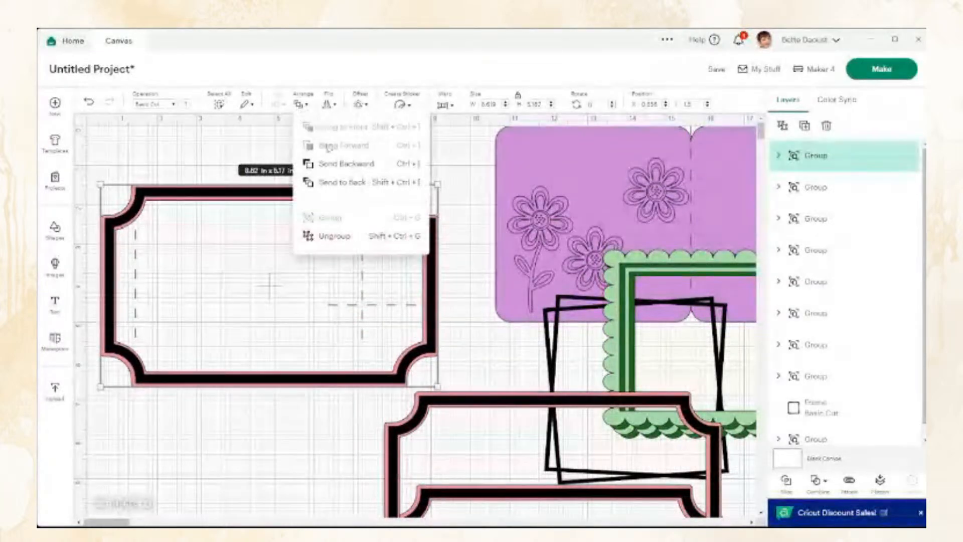
left_click(332, 187)
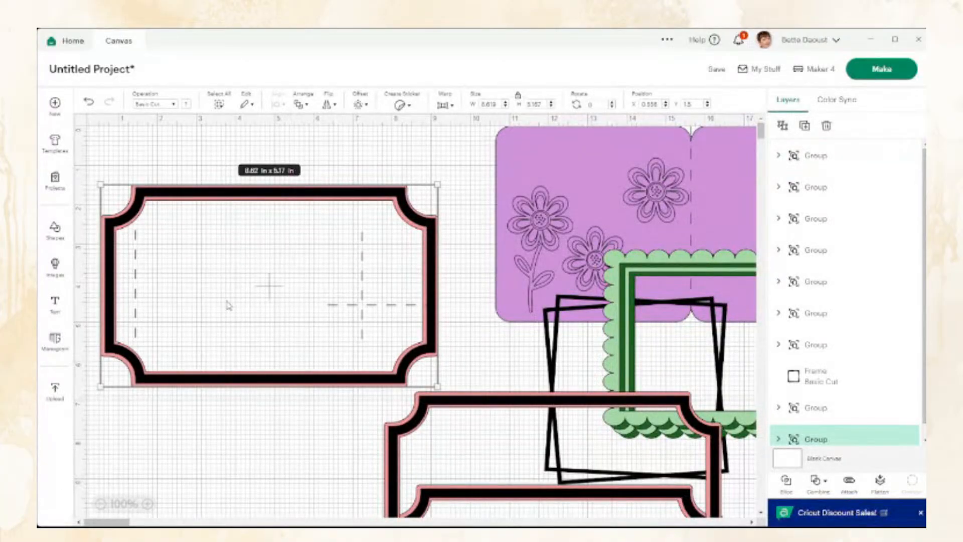
left_click(178, 429)
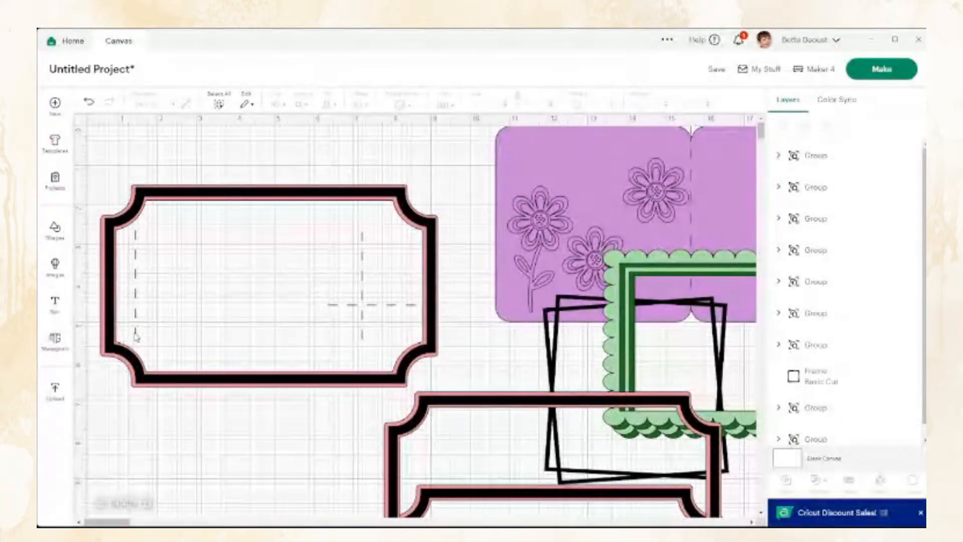
Move the two vertical dashed lines close to the notched frame's sides, and line its upper edge with the horizontal dashed line and a duplicate.
left_click_drag(136, 336, 124, 340)
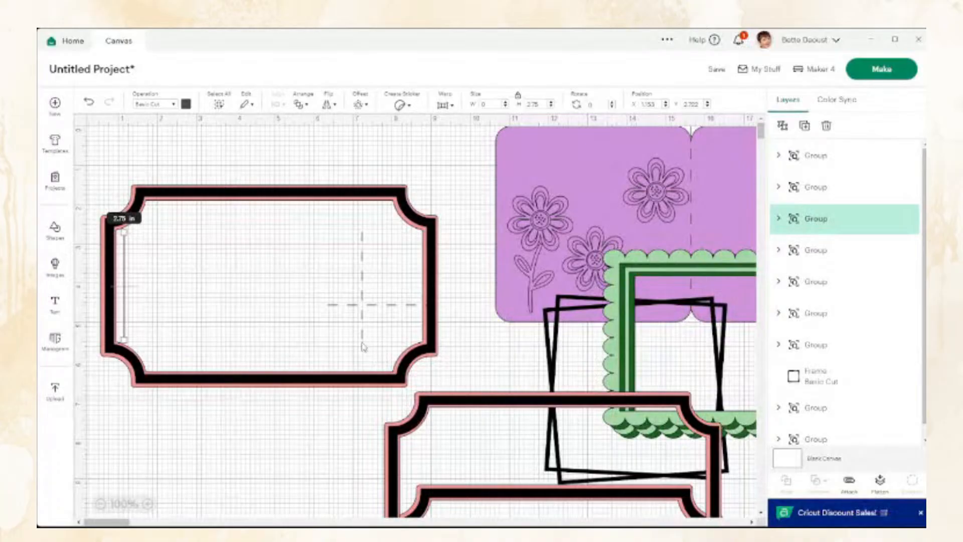
left_click_drag(365, 339, 415, 340)
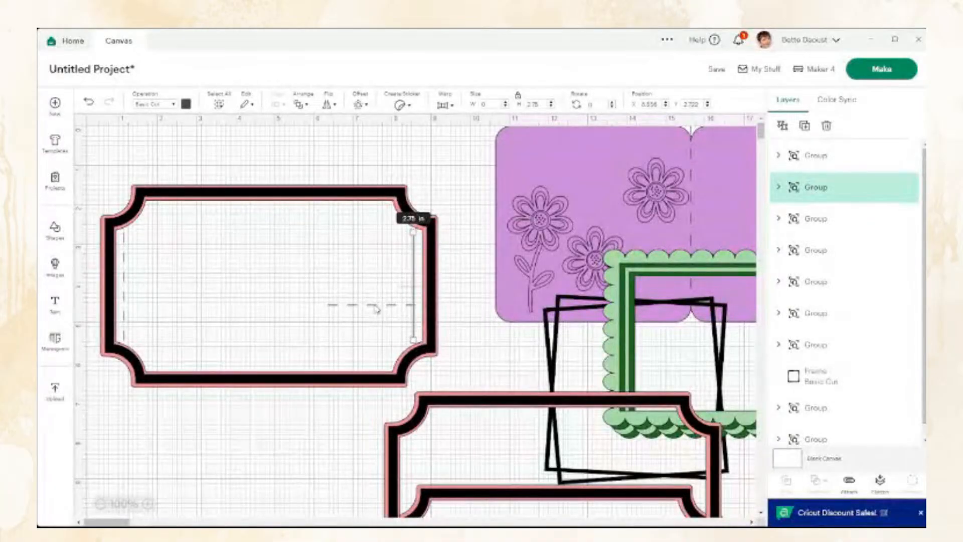
left_click_drag(376, 308, 203, 214)
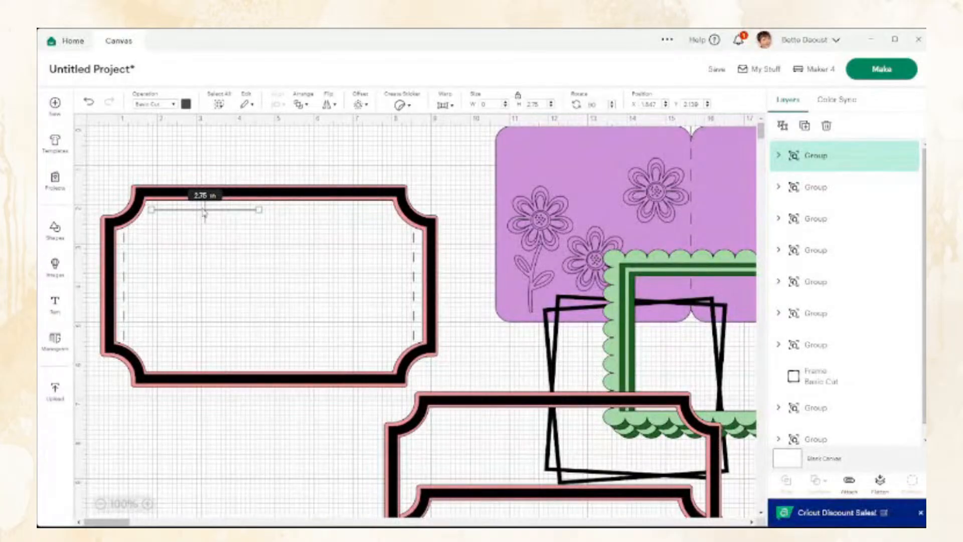
left_click_drag(203, 210, 327, 210)
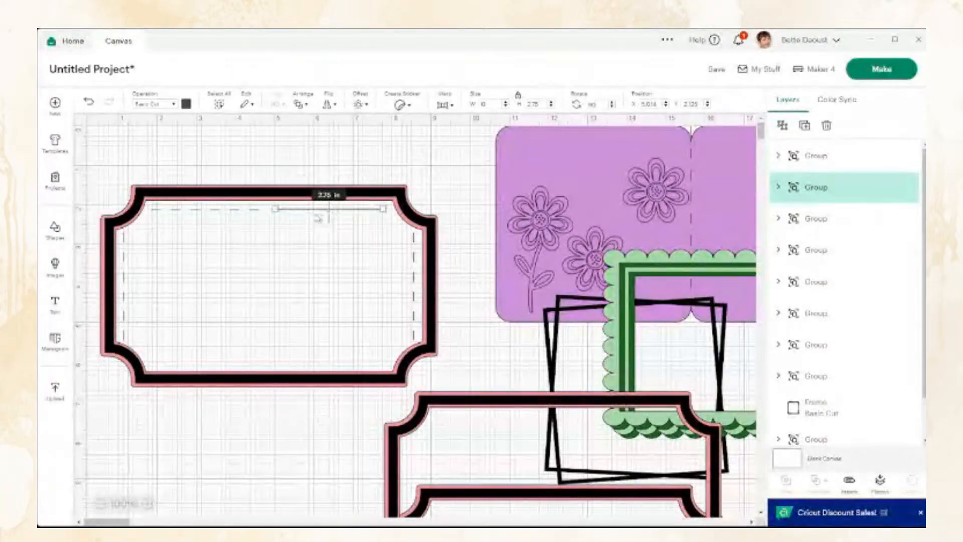
Duplicate the two upper dashed lines along the notched frame's lower edge and group the frame with all its dashed lines.
left_click(257, 213, "shift")
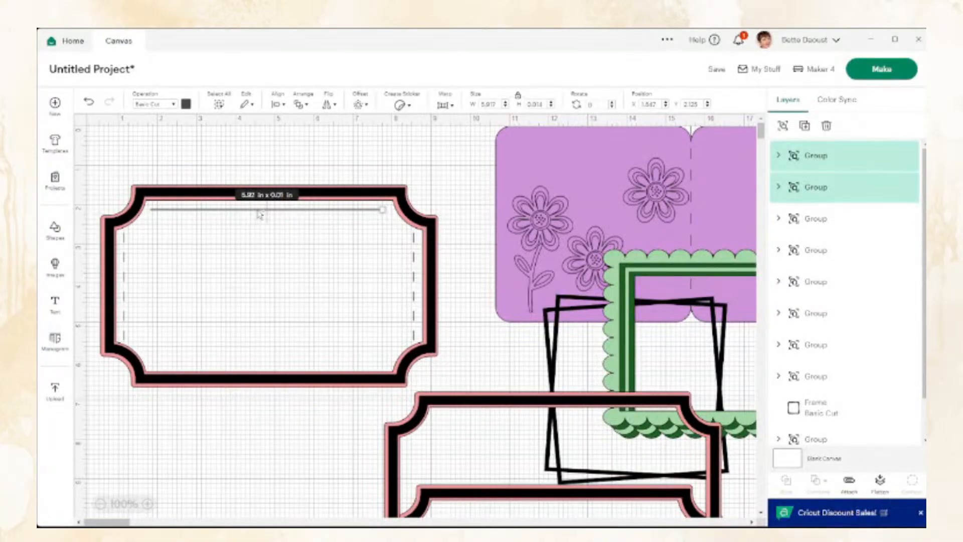
left_click_drag(260, 215, 262, 368)
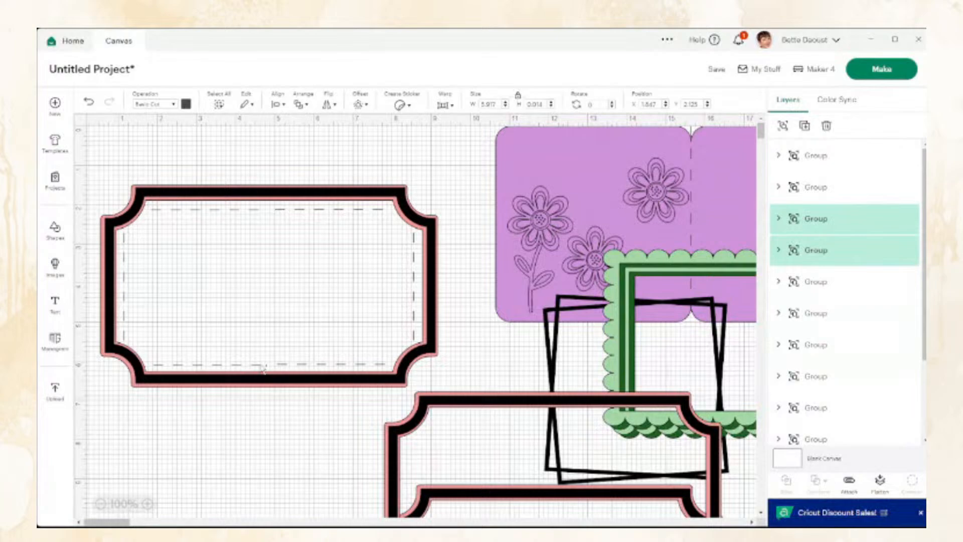
left_click(256, 434)
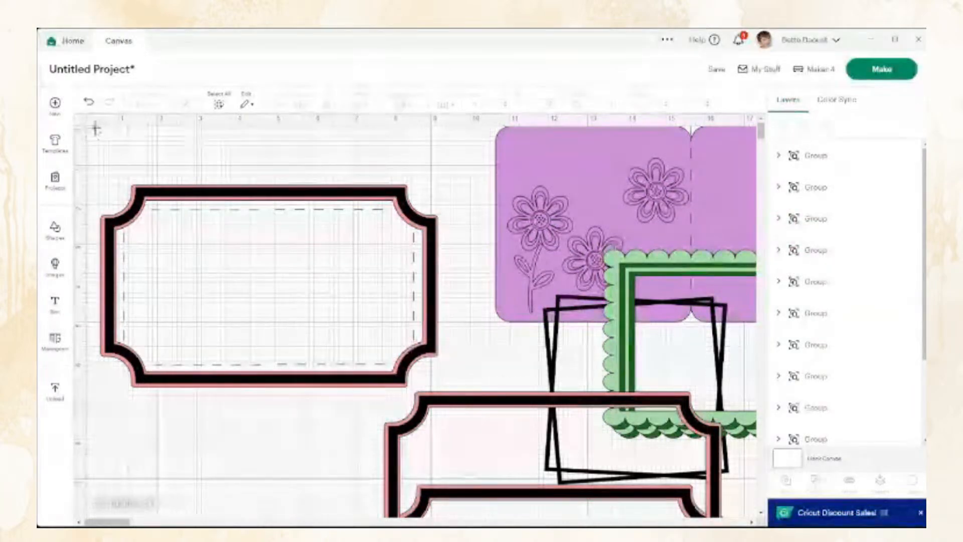
left_click_drag(93, 130, 450, 375)
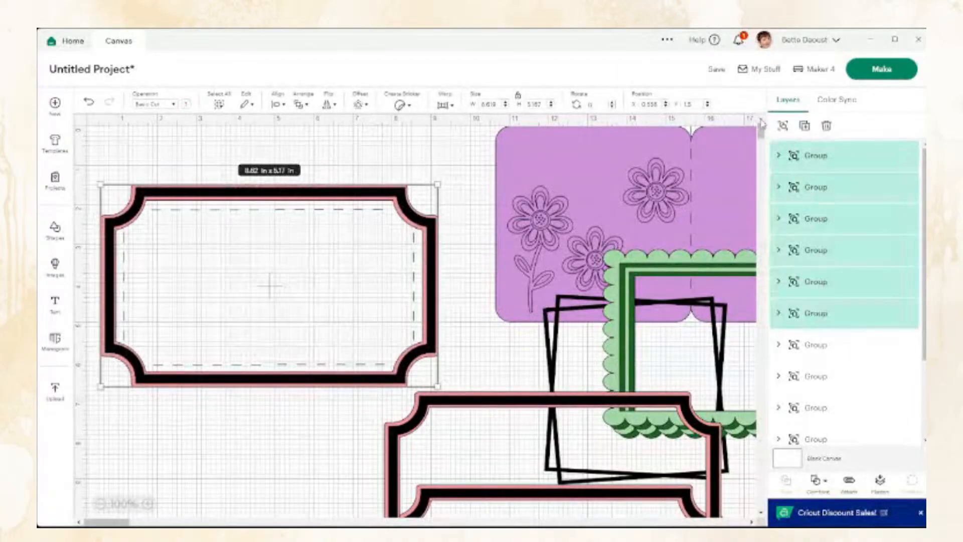
left_click(780, 126)
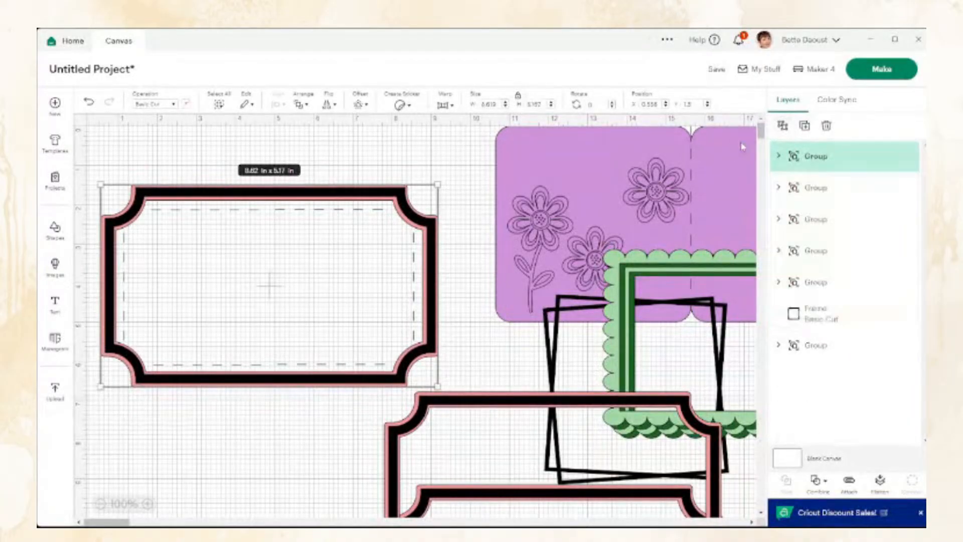
Undo the last grouping and the placement of the lower dashed lines.
left_click(510, 410)
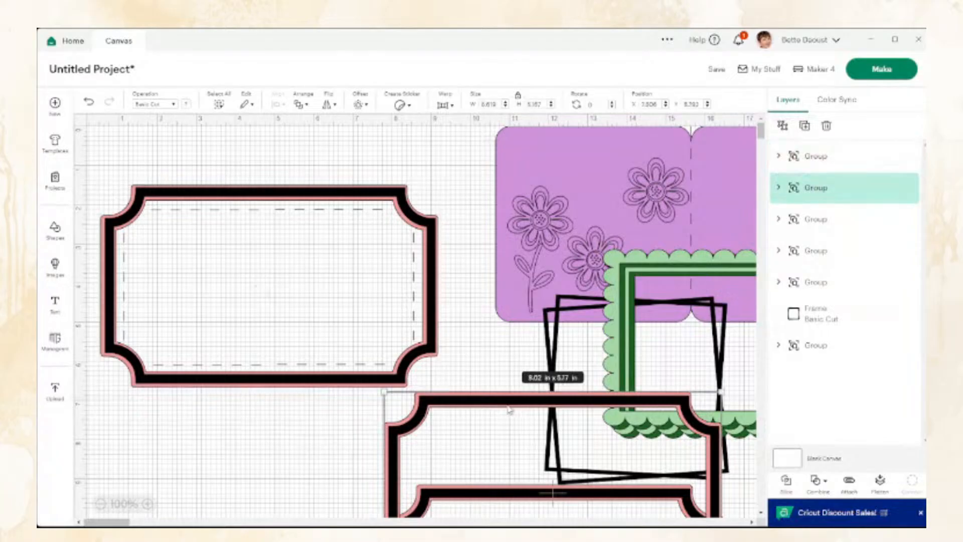
scroll(506, 409, "down", 15)
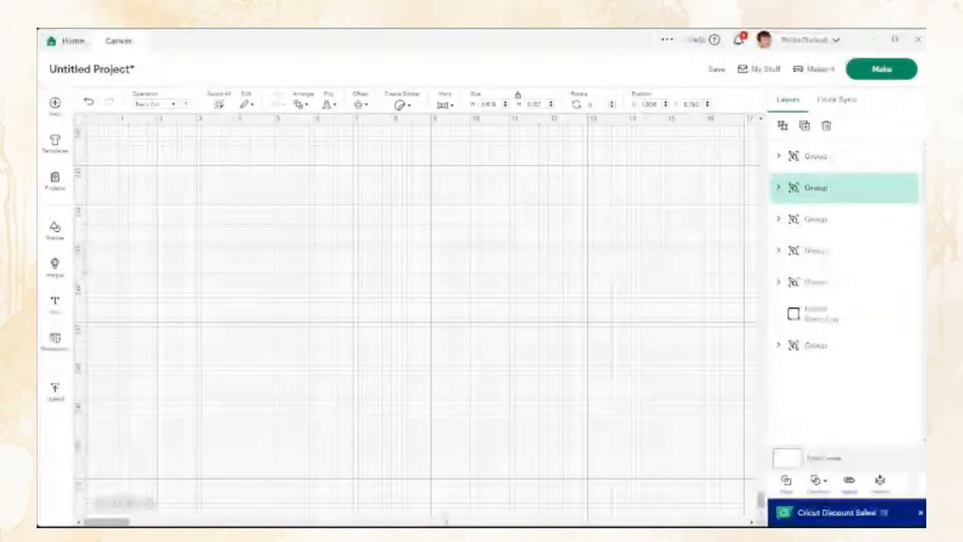
key("ctrl+z")
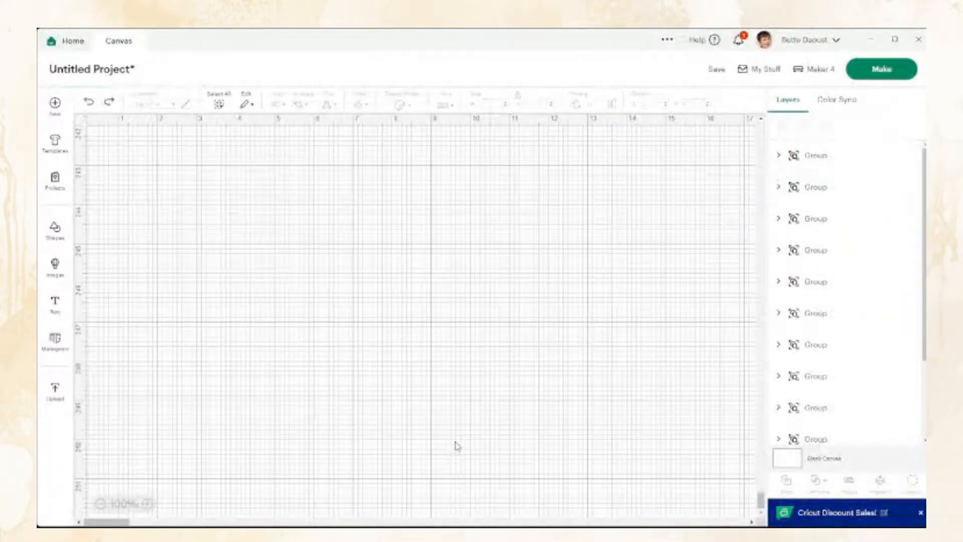
left_click(90, 102)
scroll(406, 361, "up", 5)
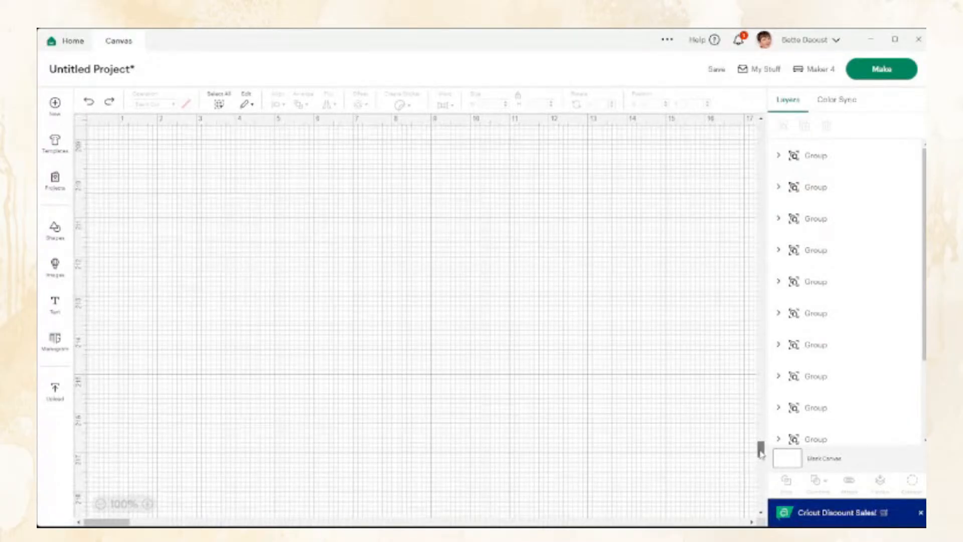
left_click_drag(760, 447, 761, 132)
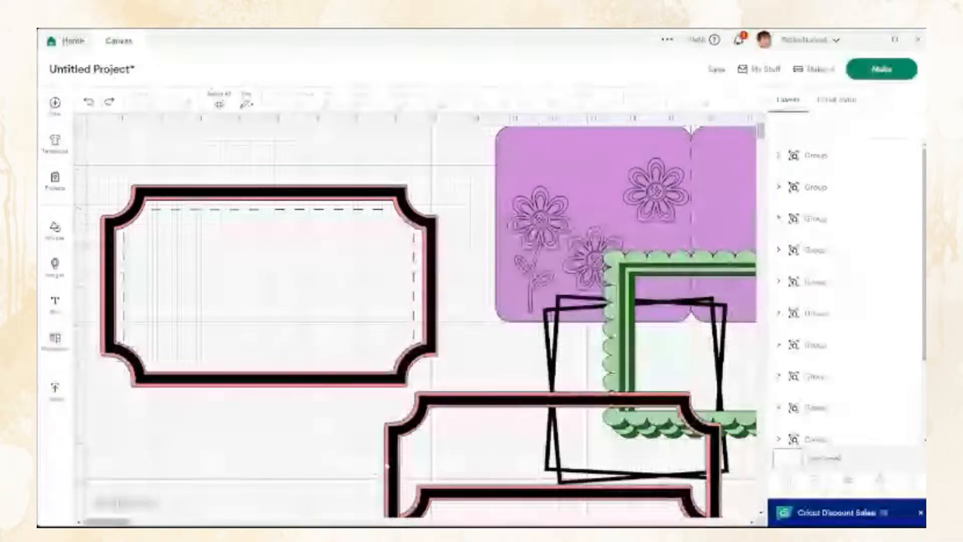
Delete the two spare notched frames below and move the black tilted double frame farther away, to about X 14.4.
left_click(551, 492)
key("Delete")
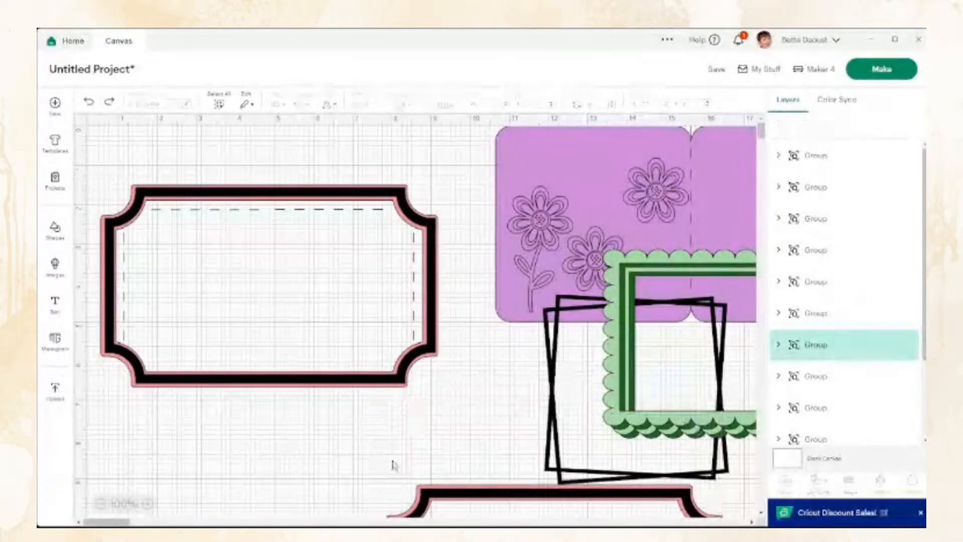
left_click(467, 502)
key("Delete")
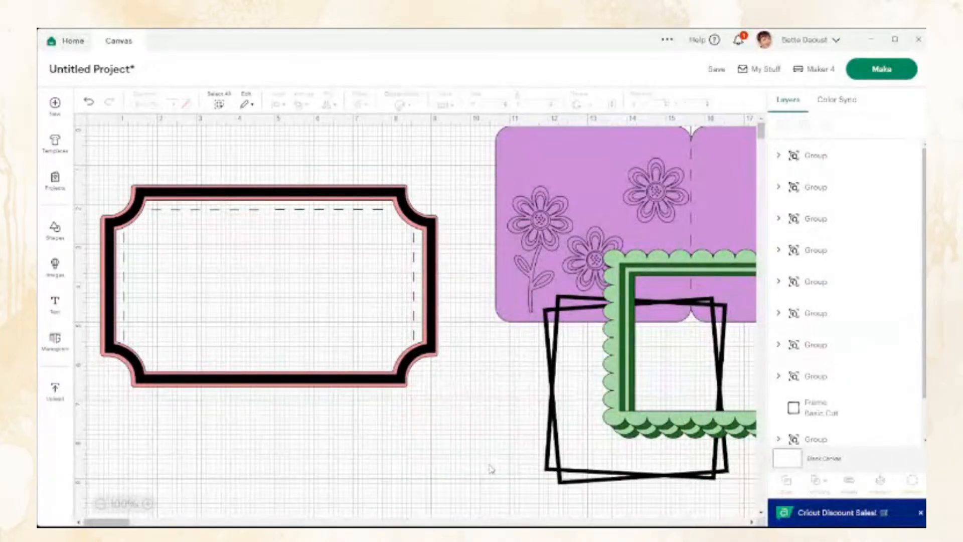
left_click_drag(561, 477, 658, 522)
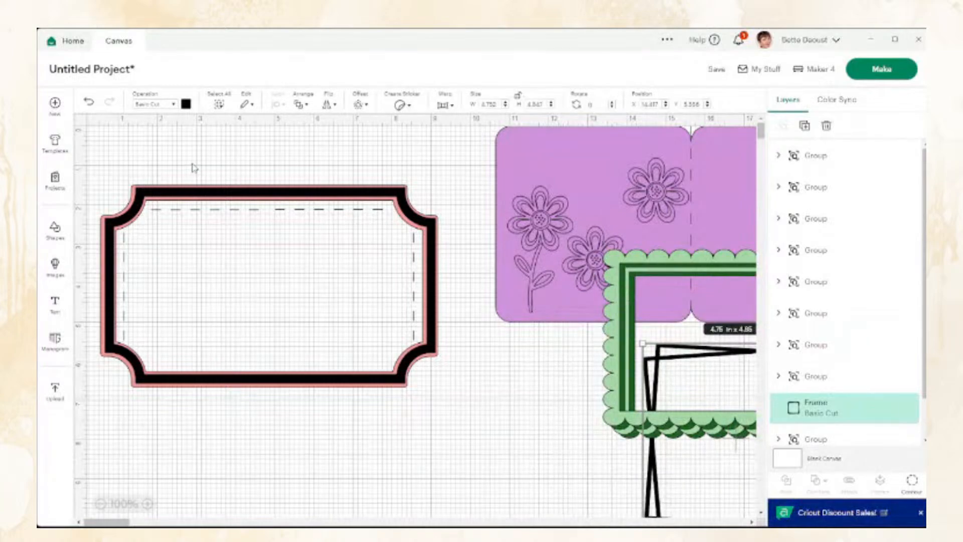
Place a copy of both upper dashed lines along the notched frame's lower edge, and group the frame with all dashed lines.
left_click(253, 380)
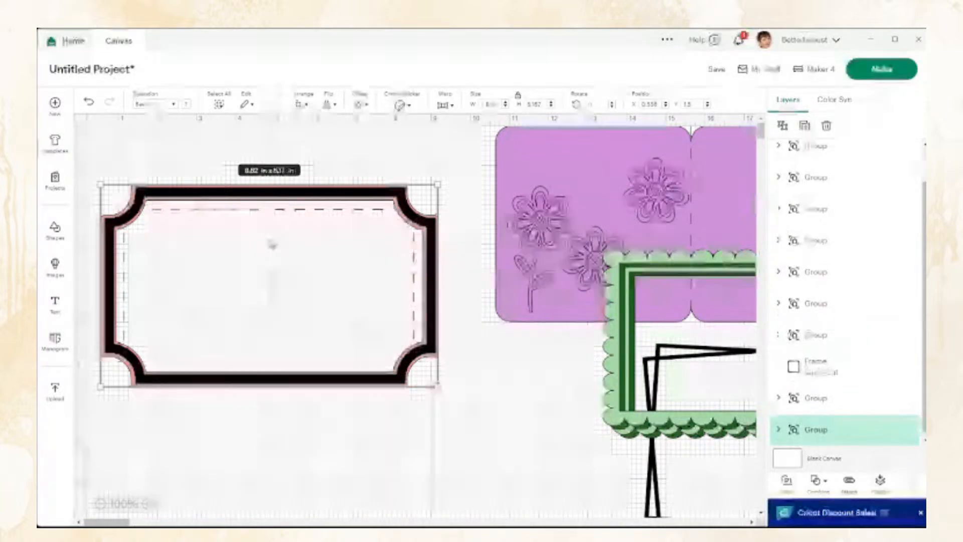
left_click(275, 209)
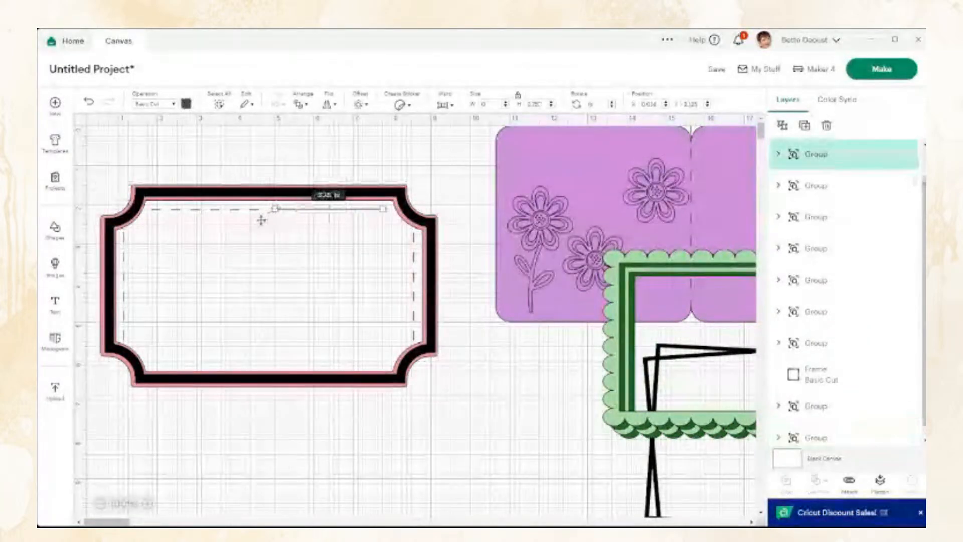
left_click(235, 214, "shift")
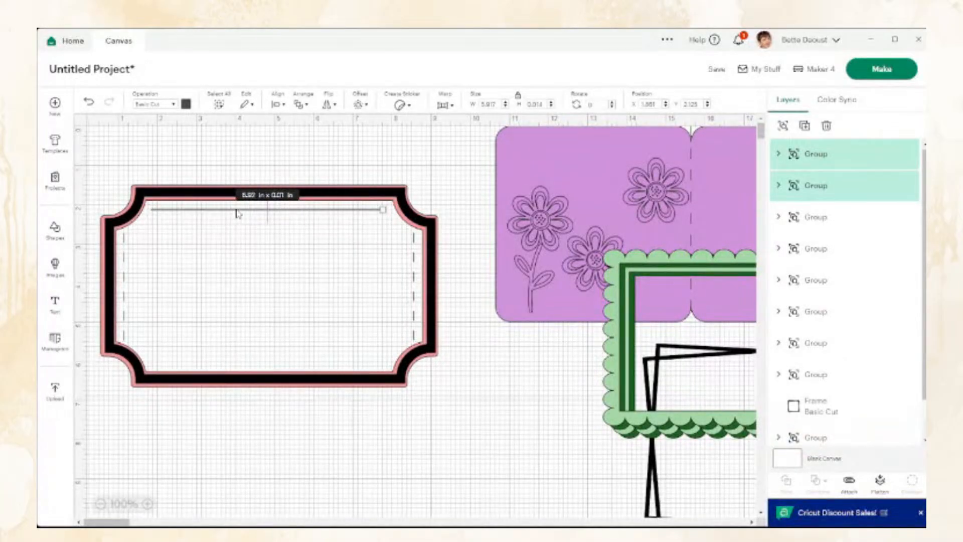
left_click_drag(237, 209, 239, 364)
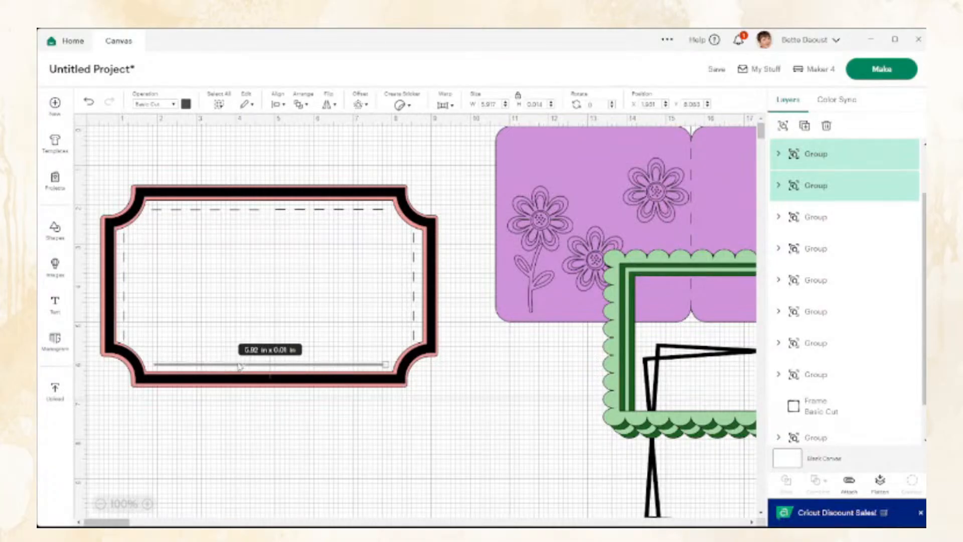
left_click(268, 468)
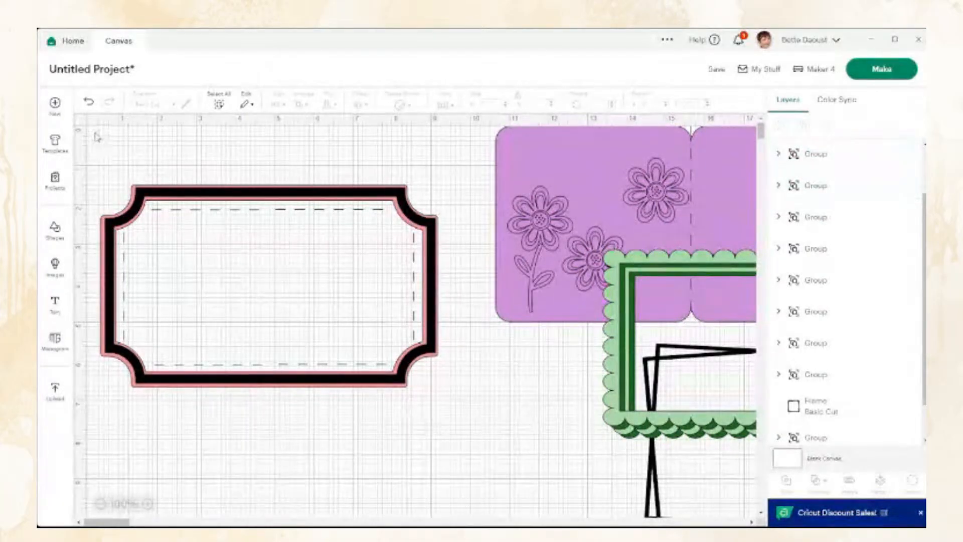
left_click_drag(95, 132, 457, 418)
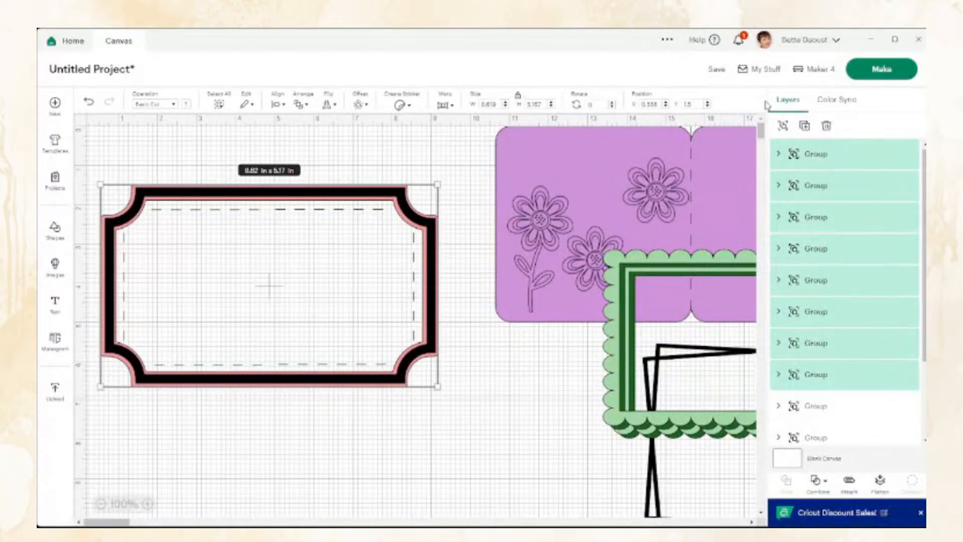
left_click(782, 126)
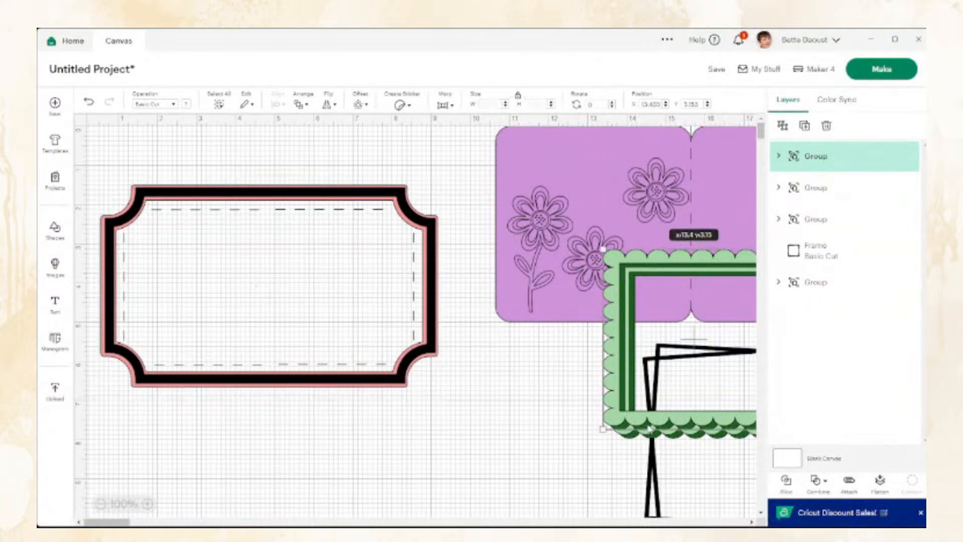
Move both green scalloped frames and the black tilted frame off the purple card area, over beside the notched frame.
left_click_drag(648, 428, 189, 496)
mouse_move(658, 493)
left_mouse_down()
mouse_move(424, 373)
mouse_move(262, 467)
mouse_move(293, 473)
left_mouse_up()
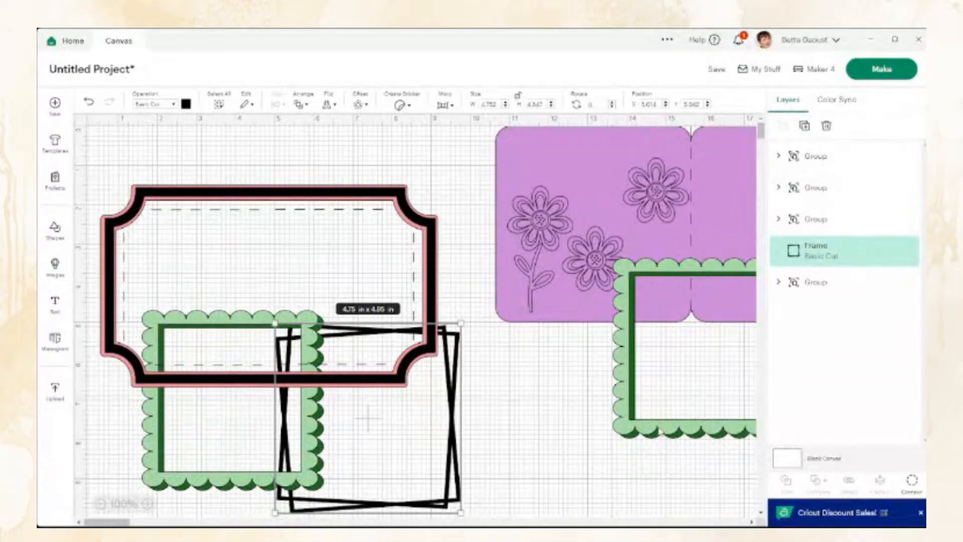
left_click_drag(660, 431, 275, 331)
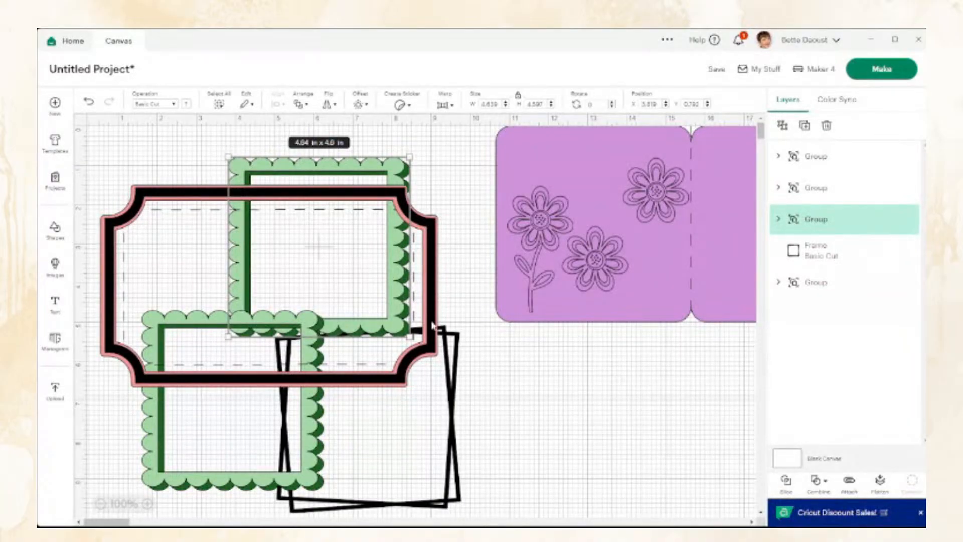
Search the image library for "floral" and add the Floral Flowers corner spray to the canvas.
left_click(56, 263)
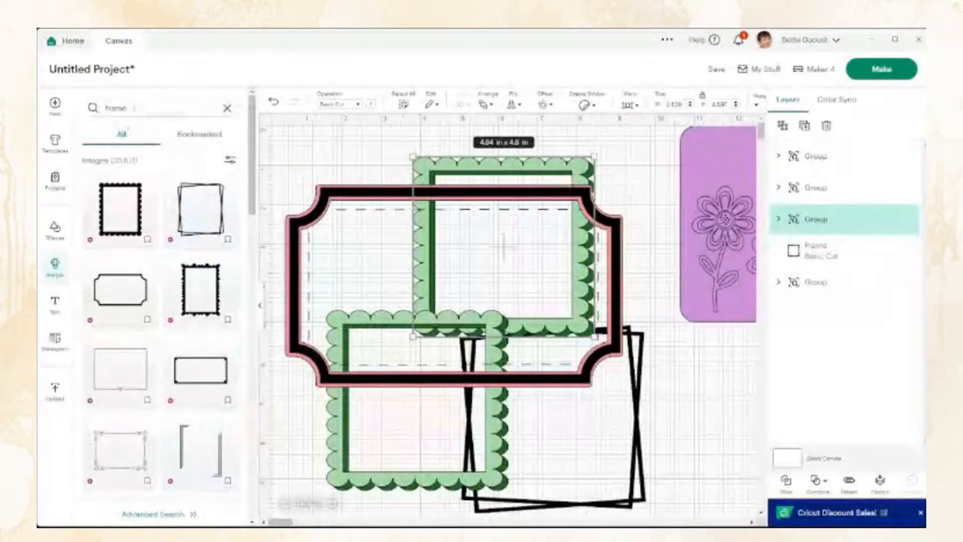
left_click(135, 108)
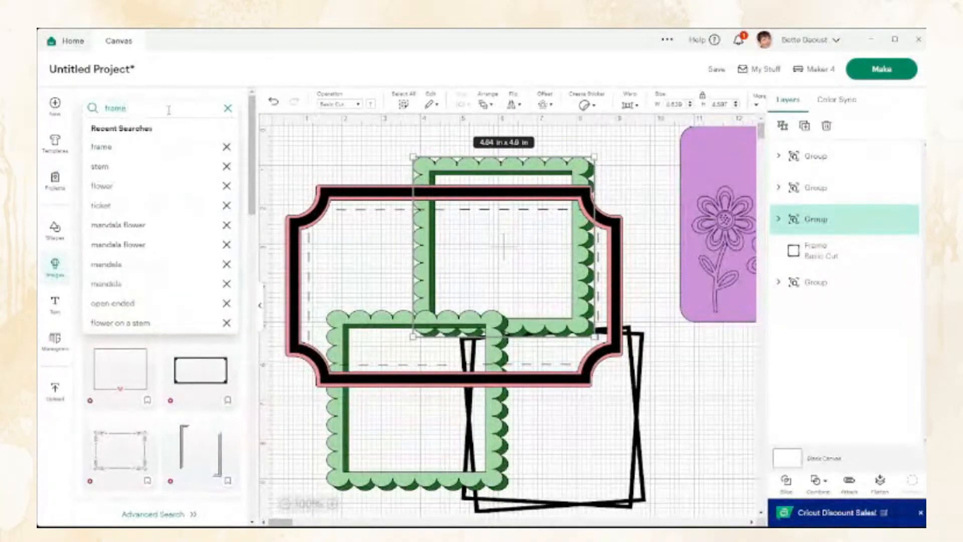
type("floral")
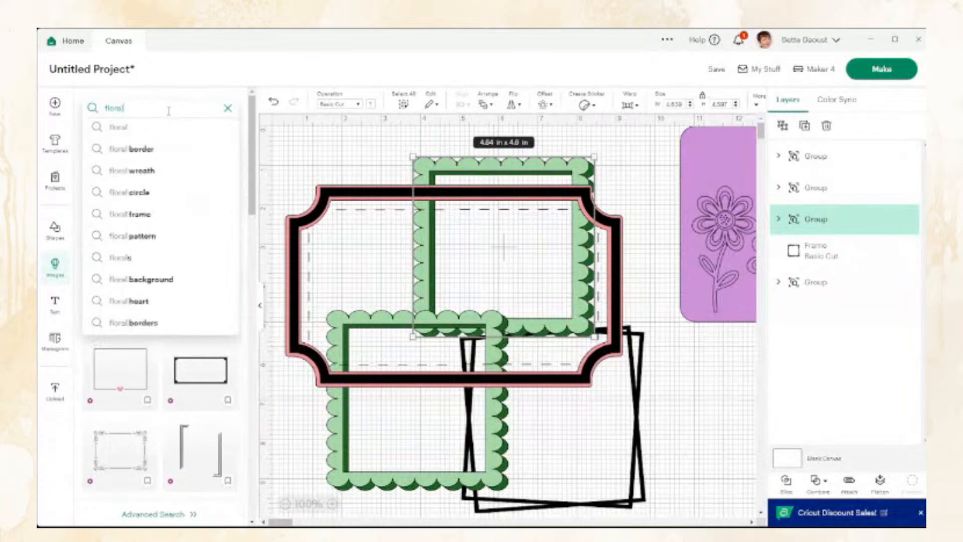
key("Return")
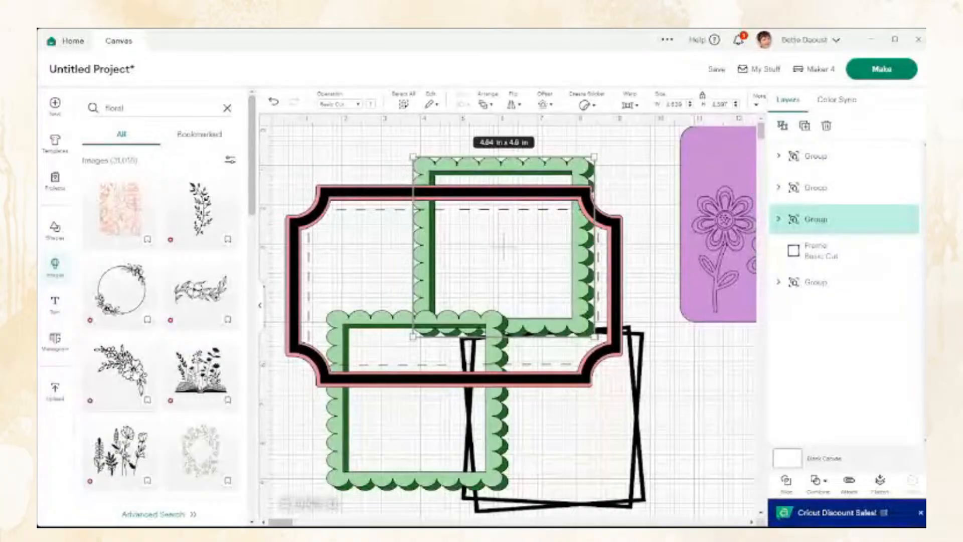
left_click(121, 371)
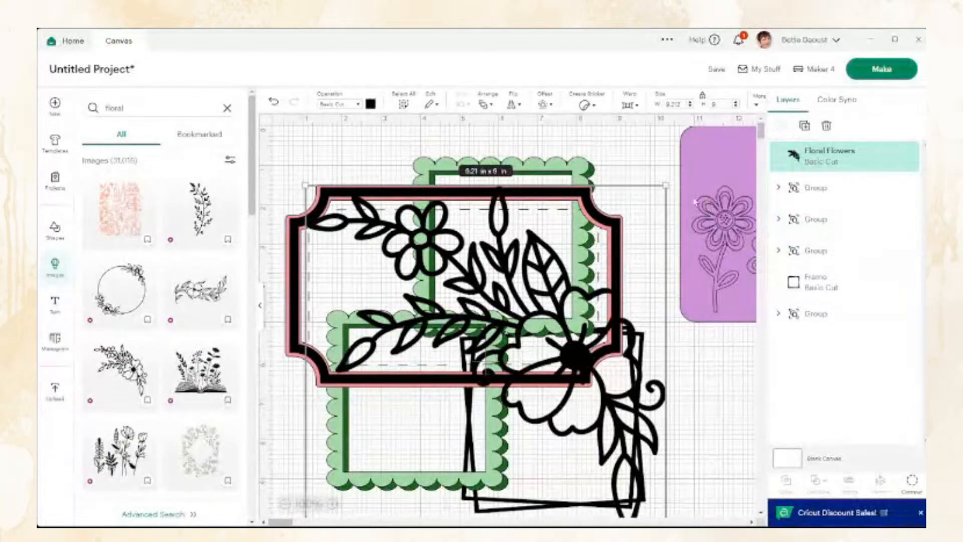
Scale the floral spray down to about 3.92 by 3.83 inches and place it on the blank half of the purple card, repositioning the card lower.
left_click_drag(666, 184, 459, 386)
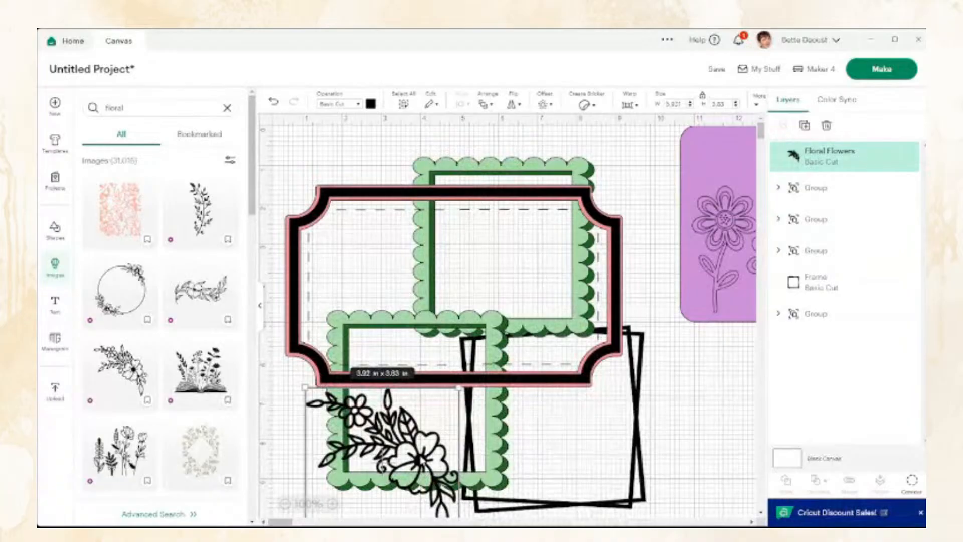
left_click_drag(382, 451, 366, 242)
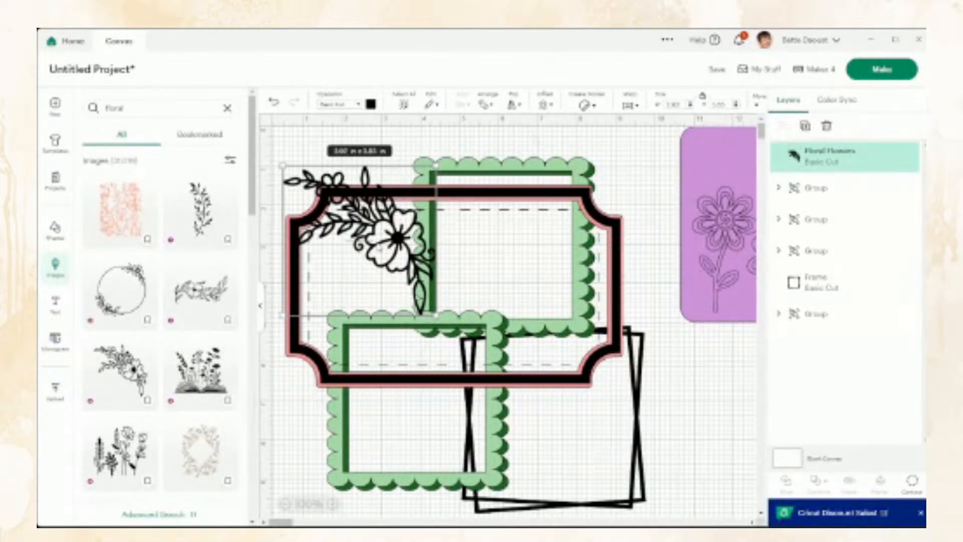
left_click_drag(379, 246, 694, 239)
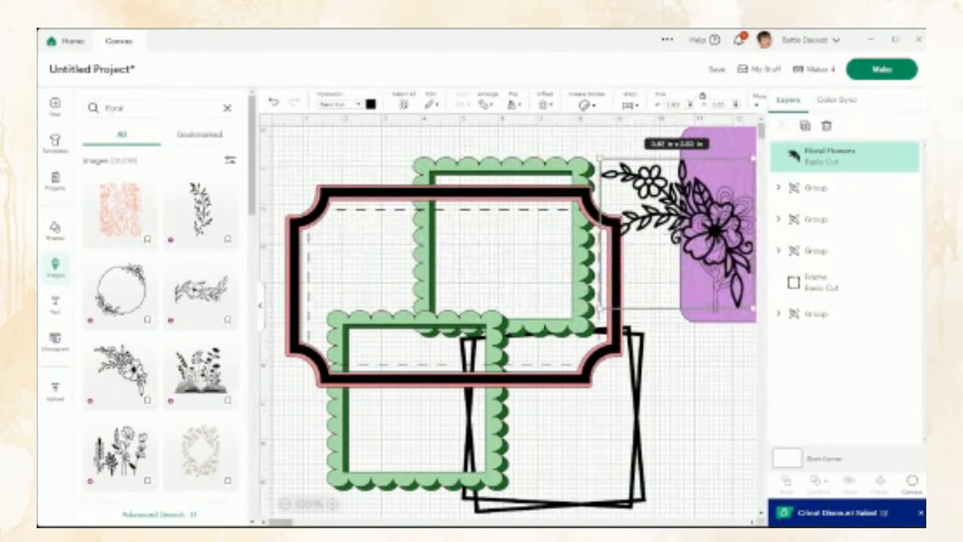
left_click(752, 523)
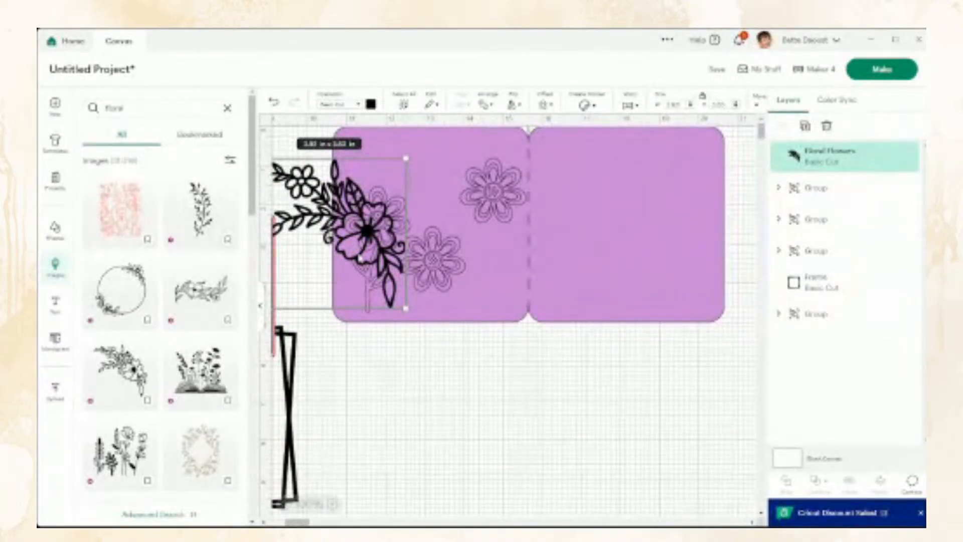
left_click_drag(377, 257, 677, 227)
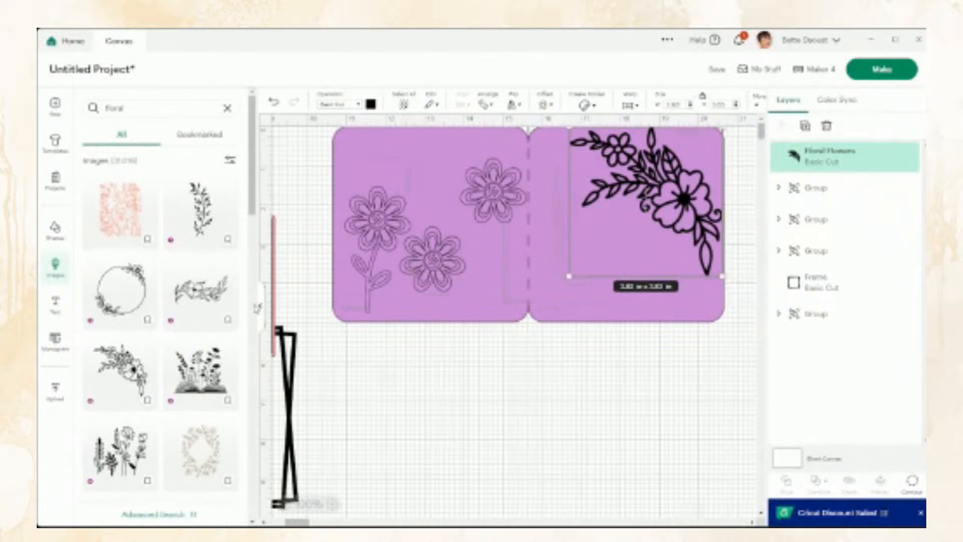
left_click(260, 306)
left_click_drag(441, 318, 451, 381)
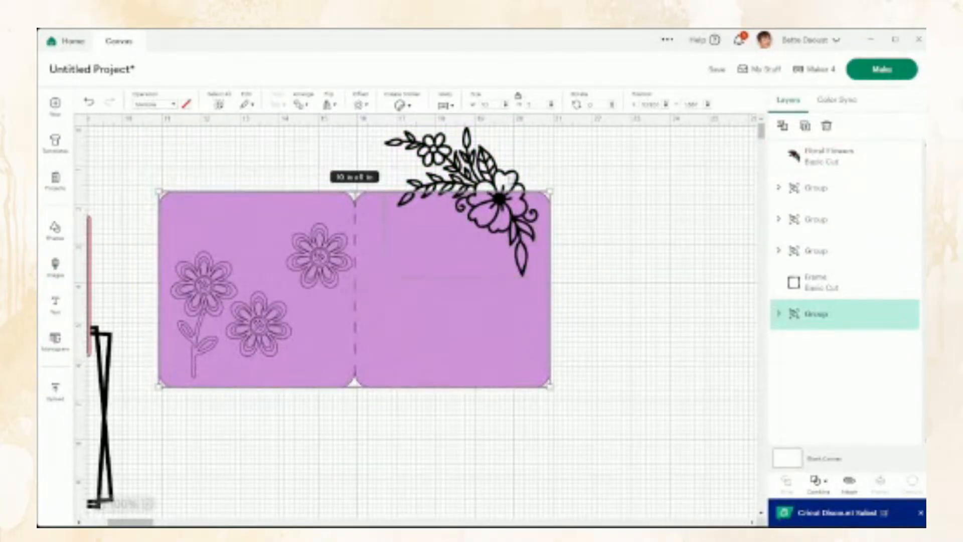
left_click_drag(510, 183, 520, 253)
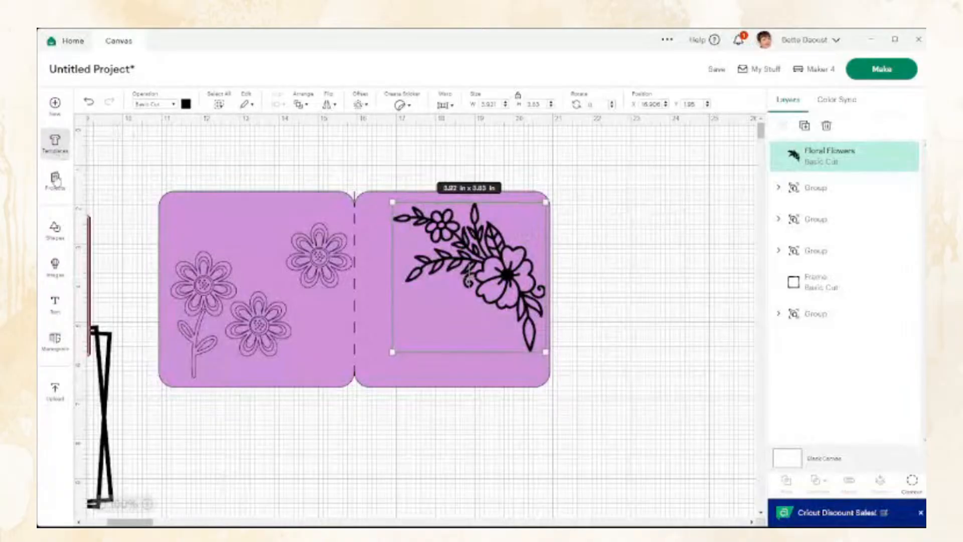
Add a rounded square, set its size to 5 by 5 inches, and color it light green.
left_click(55, 231)
left_click(151, 420)
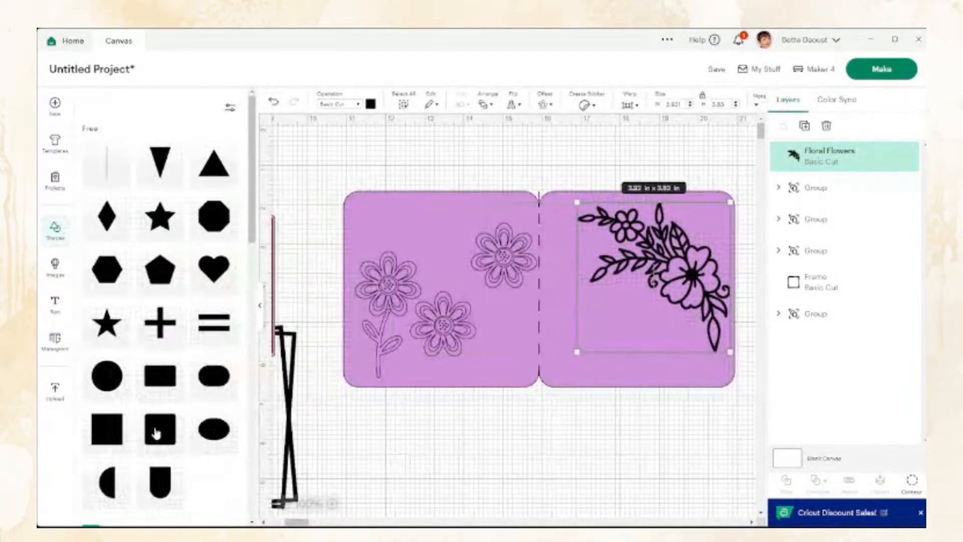
double_click(672, 104)
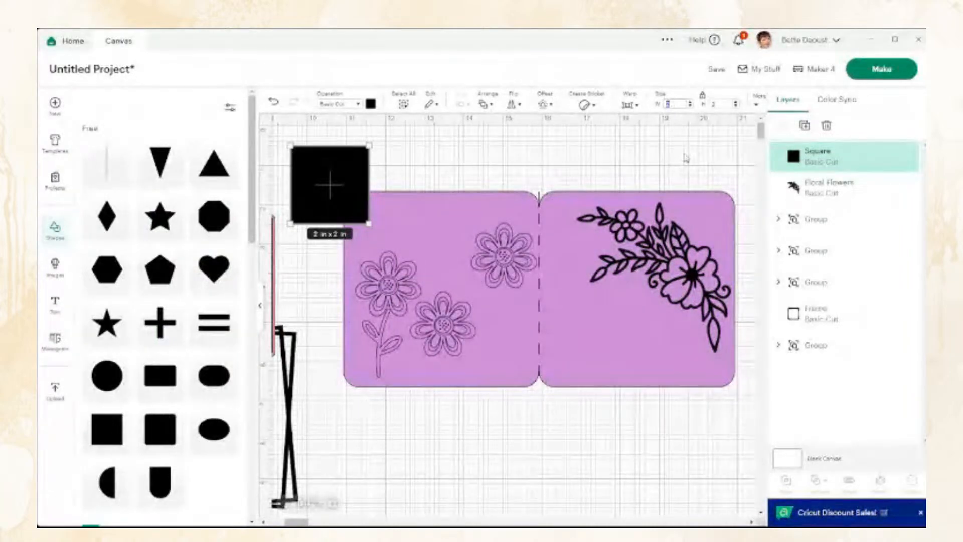
key("Return")
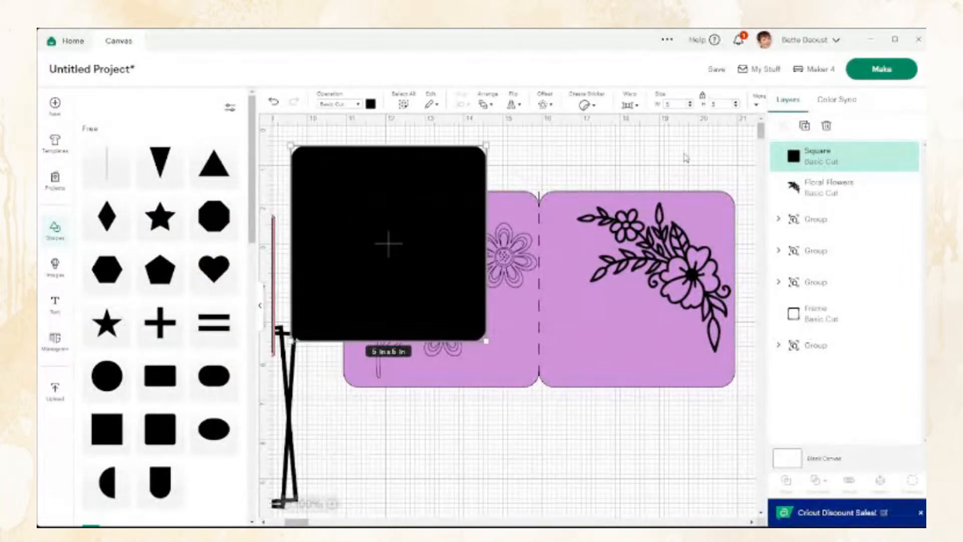
left_click(371, 104)
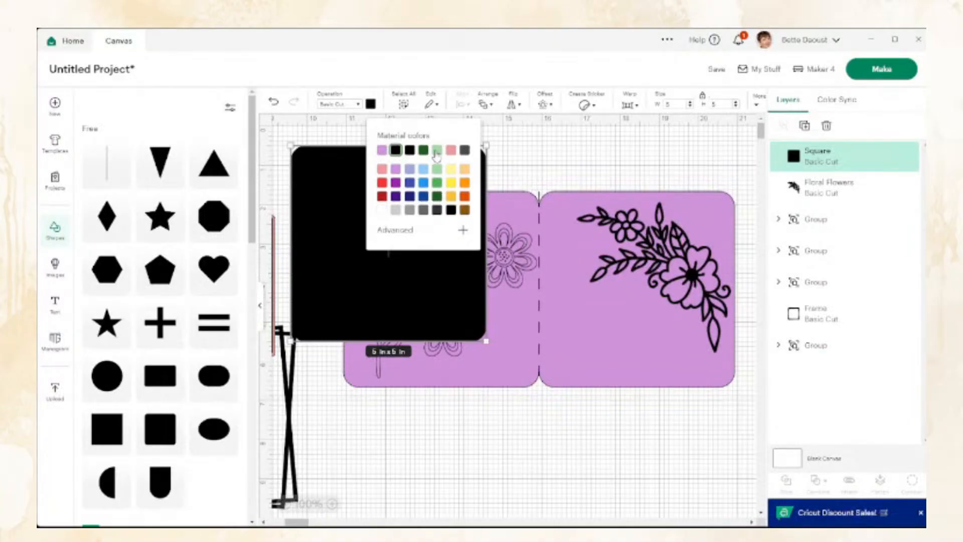
left_click(437, 150)
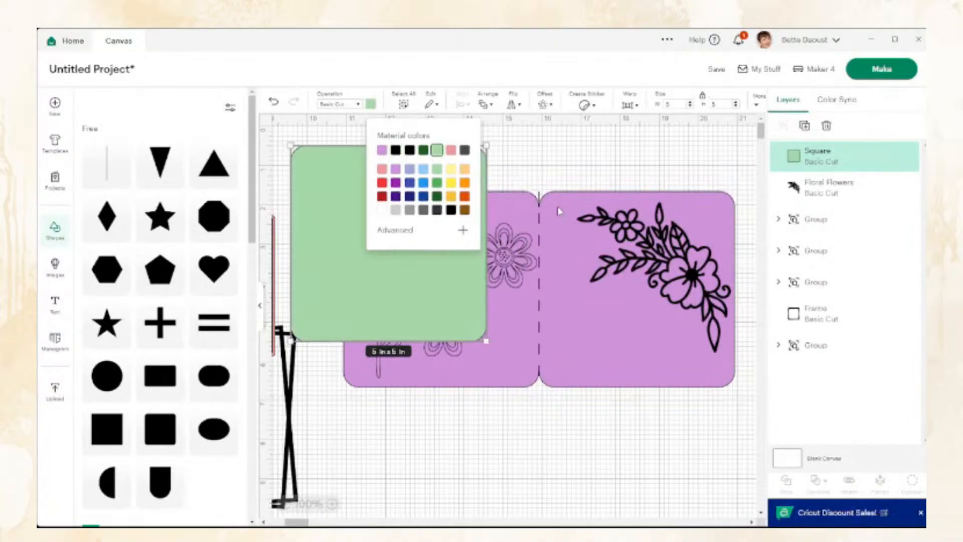
Move the purple card away from the spray and place the green square in the cleared area at about X 14, Y 3.3.
left_click(261, 309)
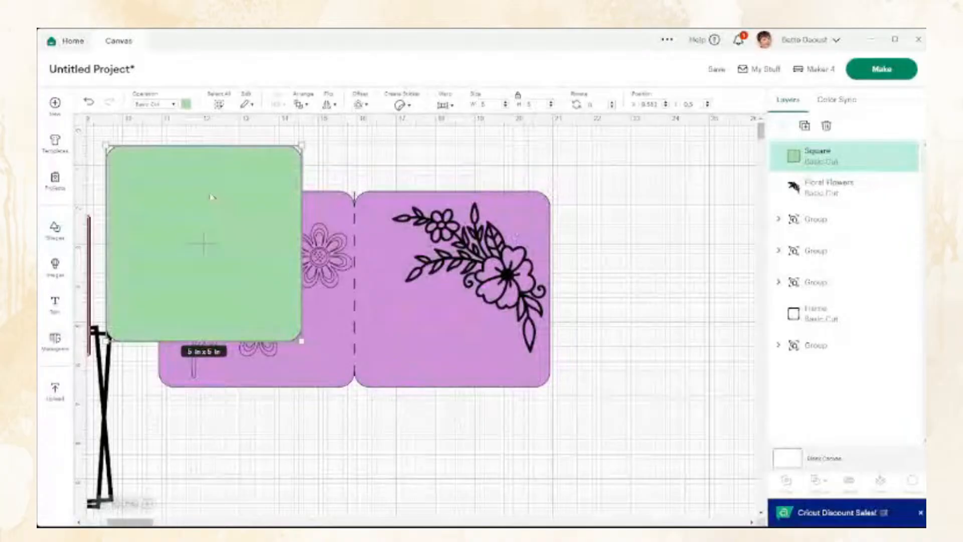
left_click_drag(210, 187, 455, 395)
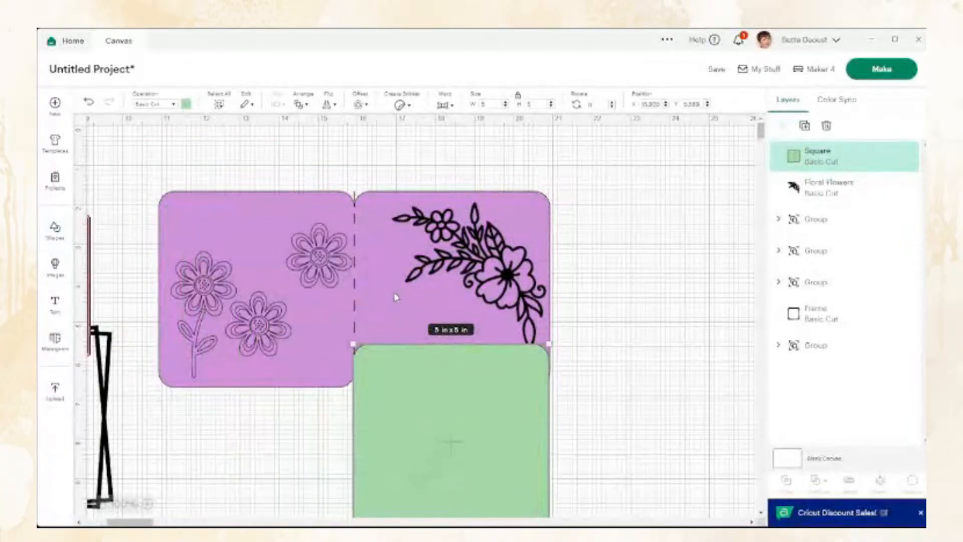
left_click_drag(393, 292, 49, 240)
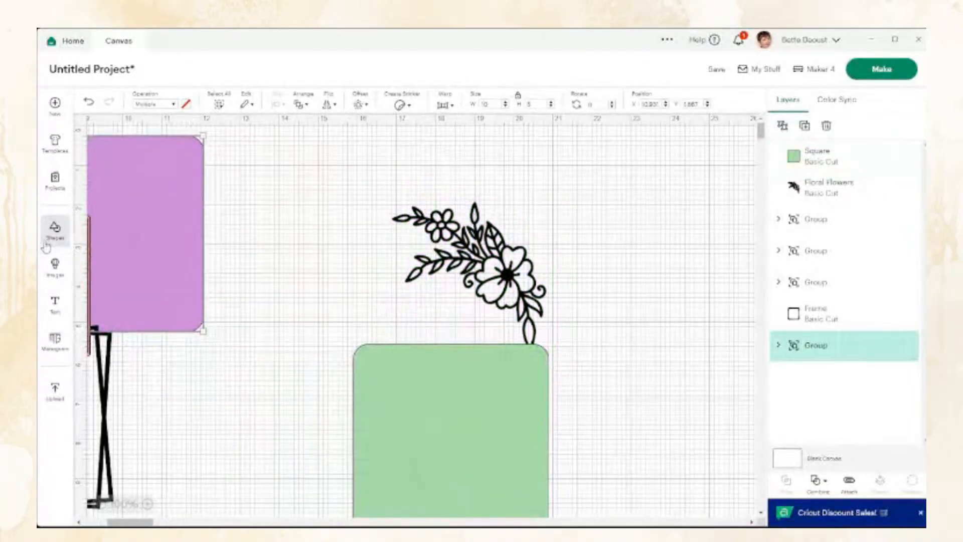
left_click_drag(520, 460, 448, 370)
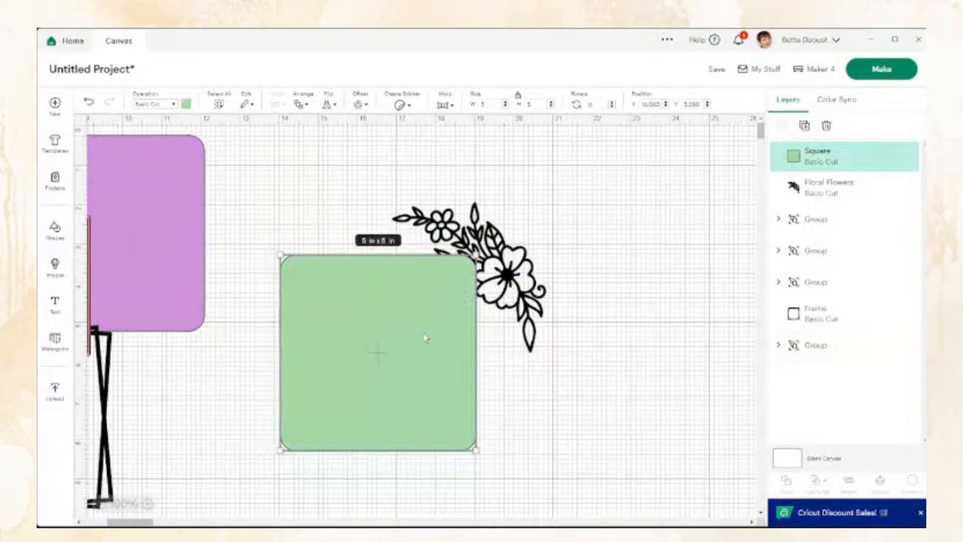
Bring the floral spray in front of the green square and position it inside the square's upper-right corner.
left_click_drag(513, 281, 441, 300)
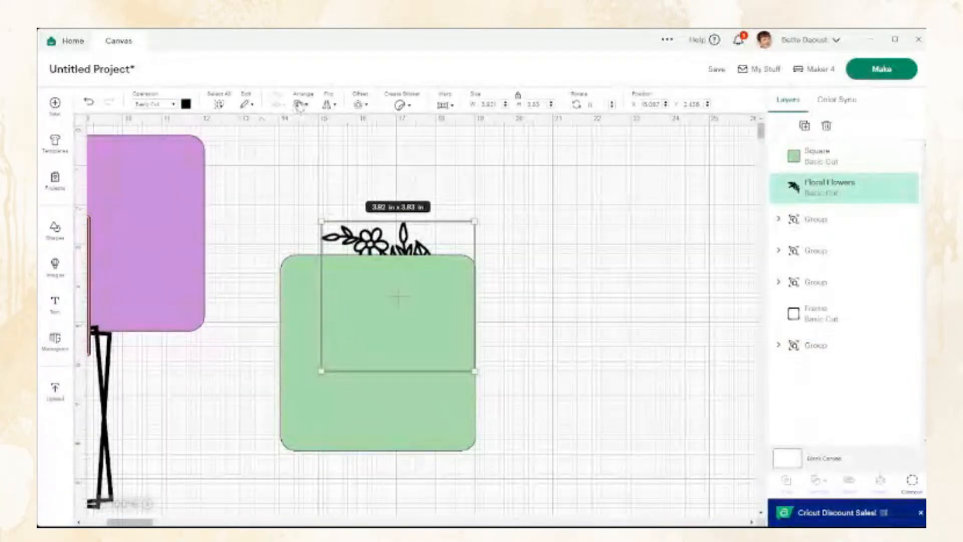
left_click(301, 104)
left_click(329, 129)
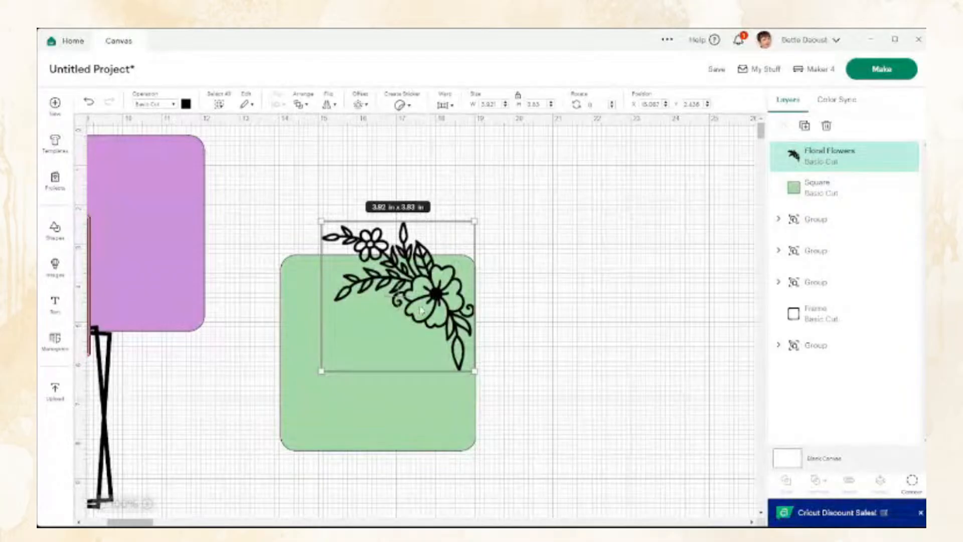
left_click_drag(419, 312, 411, 350)
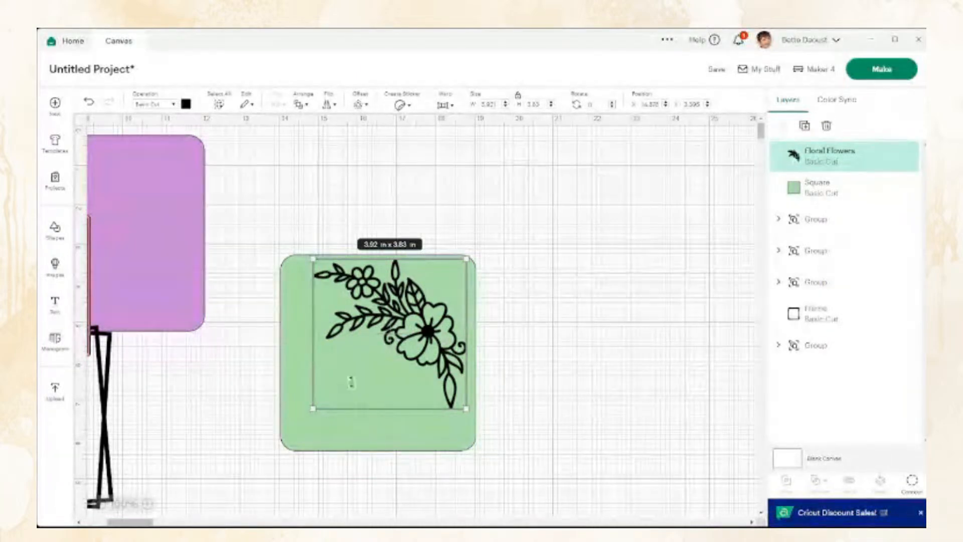
Slice the floral spray out of the green square and pull the black and green cut-out sprays away from it.
left_click(359, 199)
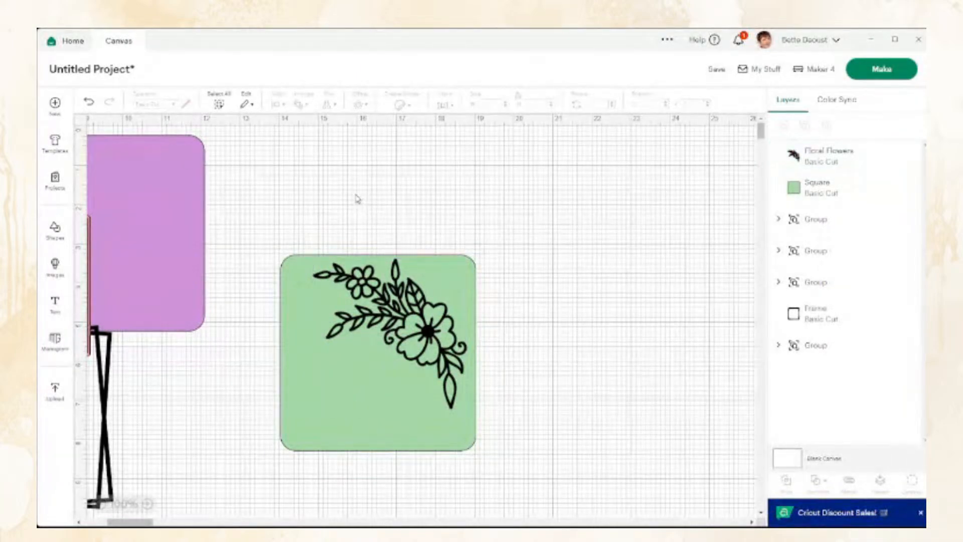
left_click_drag(357, 198, 493, 407)
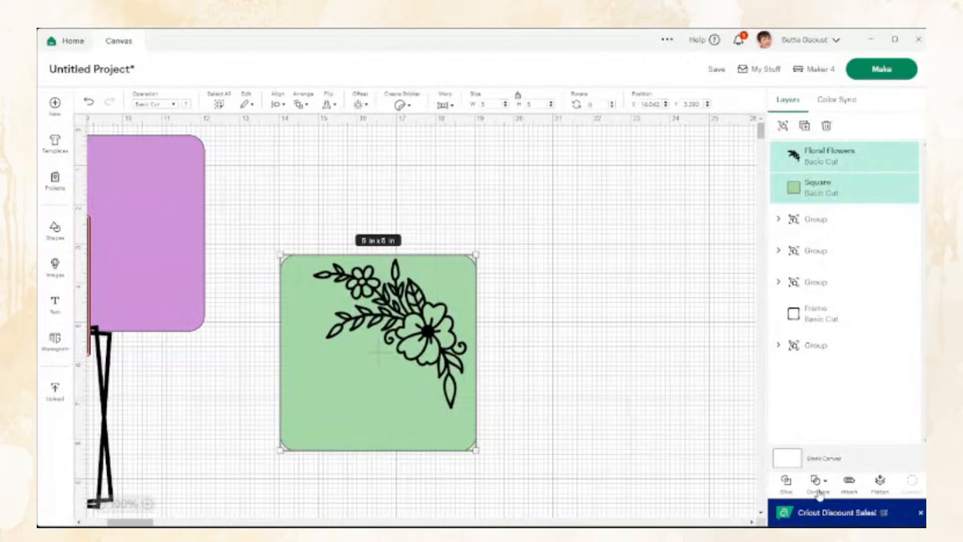
left_click(787, 486)
left_click(407, 350)
left_click_drag(407, 350, 657, 252)
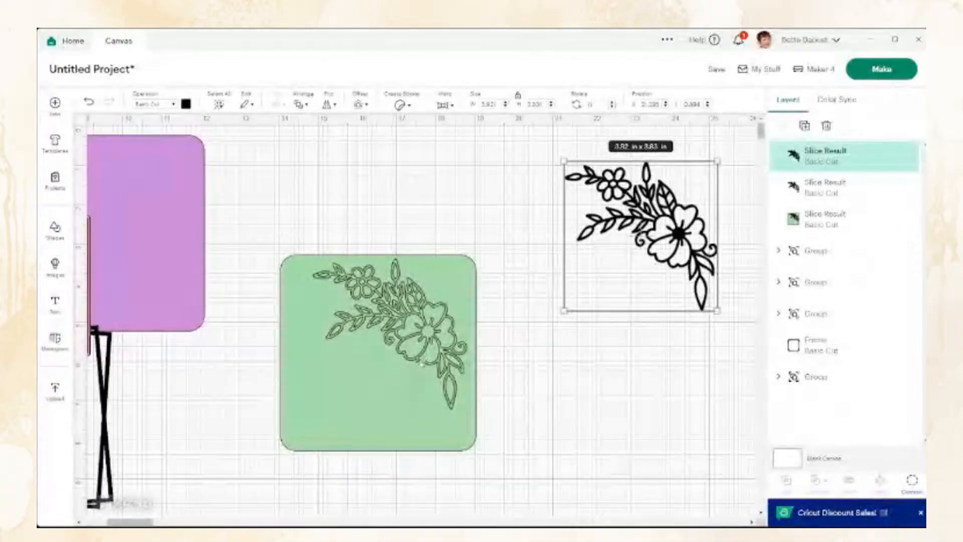
left_click(409, 371)
left_click_drag(409, 371, 662, 434)
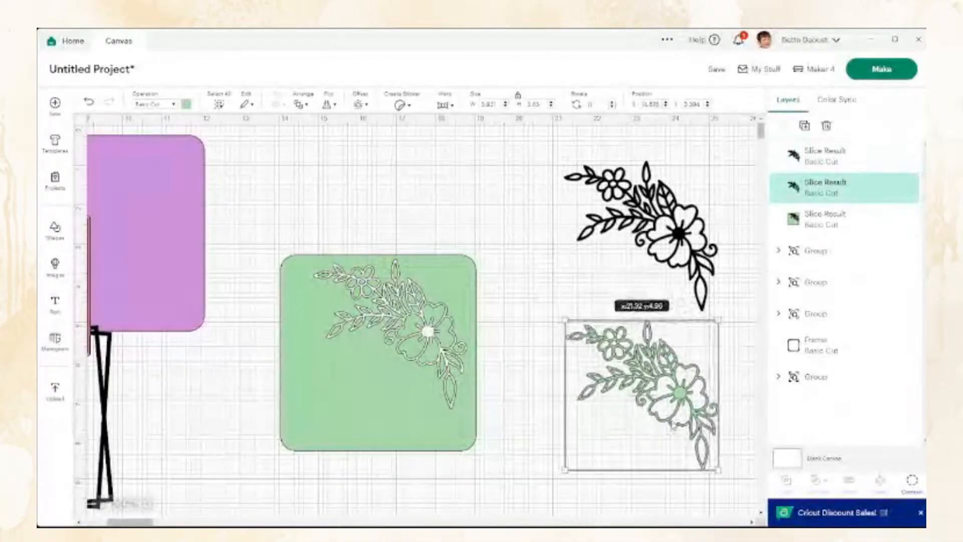
Move the sliced green square up beside the purple card and bring both cut-out sprays closer to it.
left_click_drag(359, 445, 322, 335)
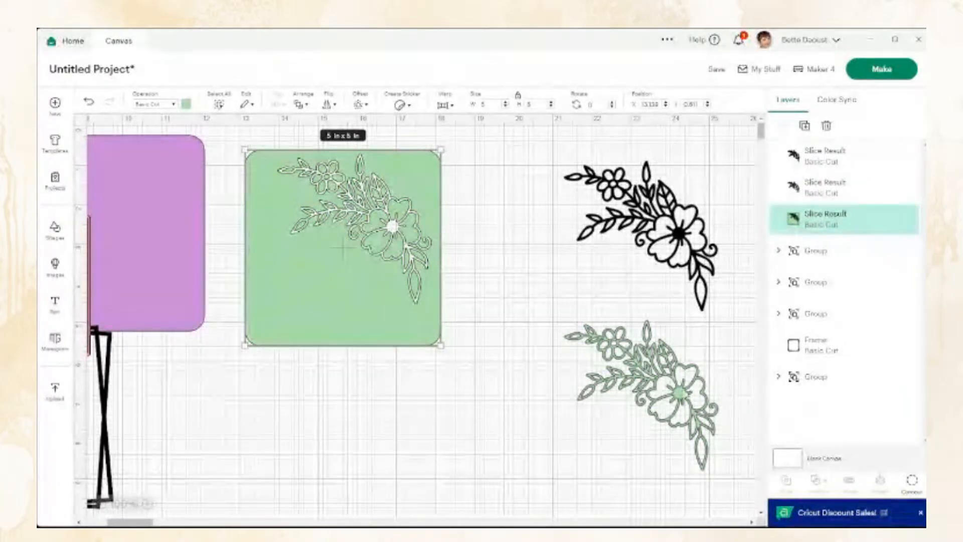
left_click_drag(686, 394, 643, 379)
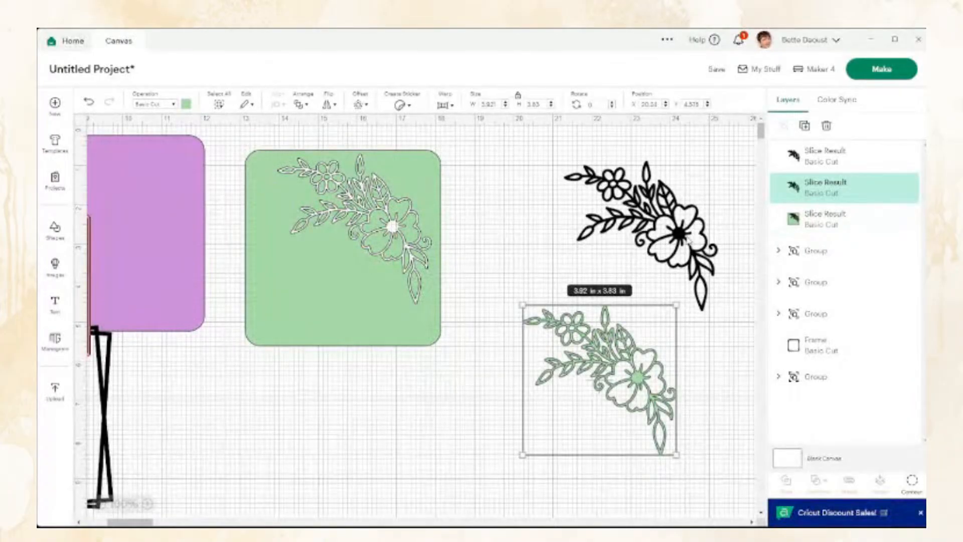
left_click_drag(688, 241, 619, 247)
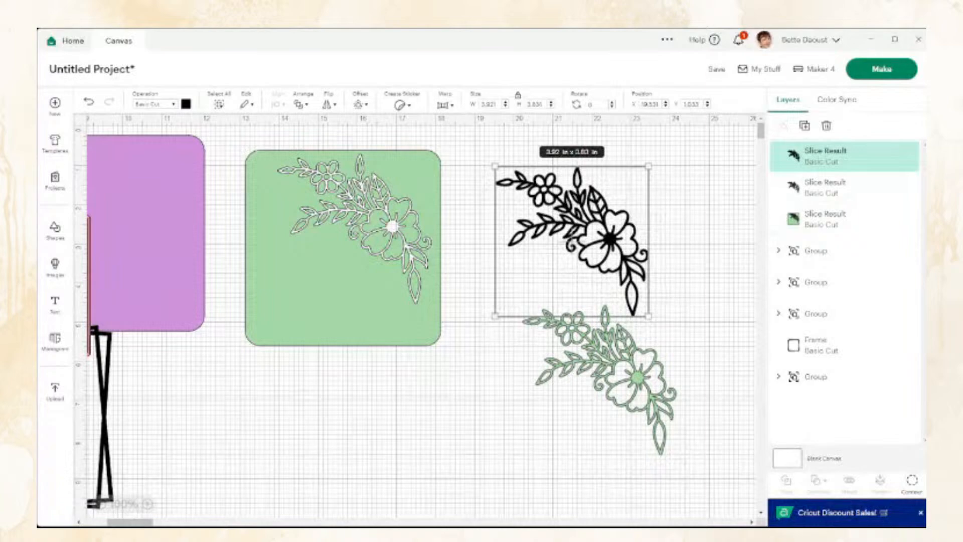